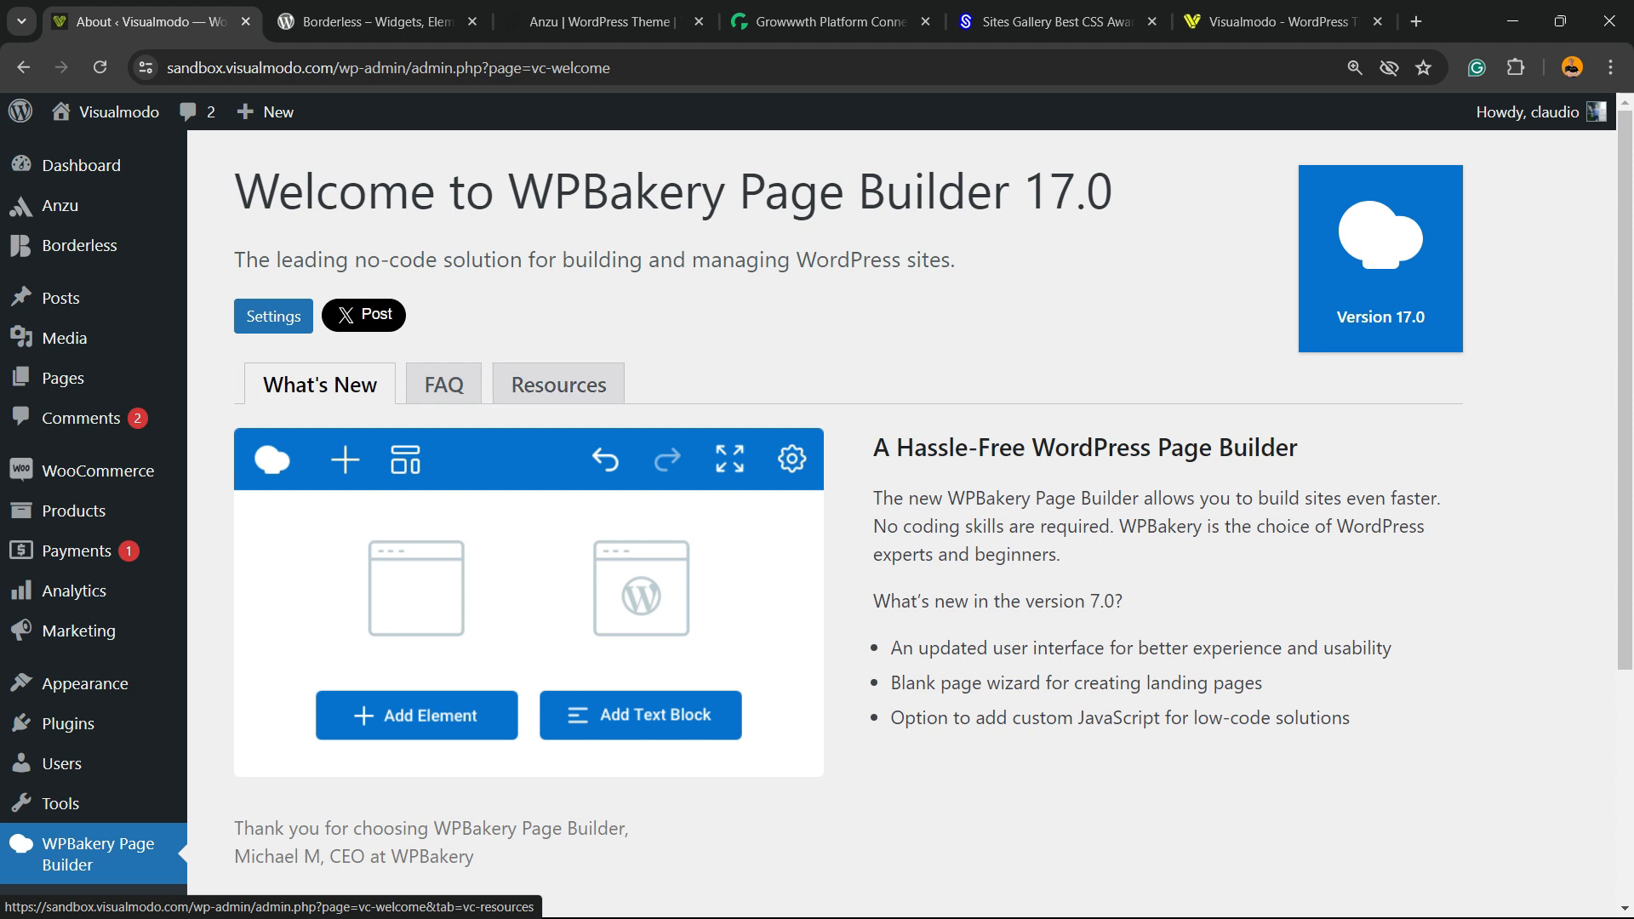
Look through the FAQ, Resources and What's New sections of the WPBakery Page Builder welcome page.
key("shift+Tab")
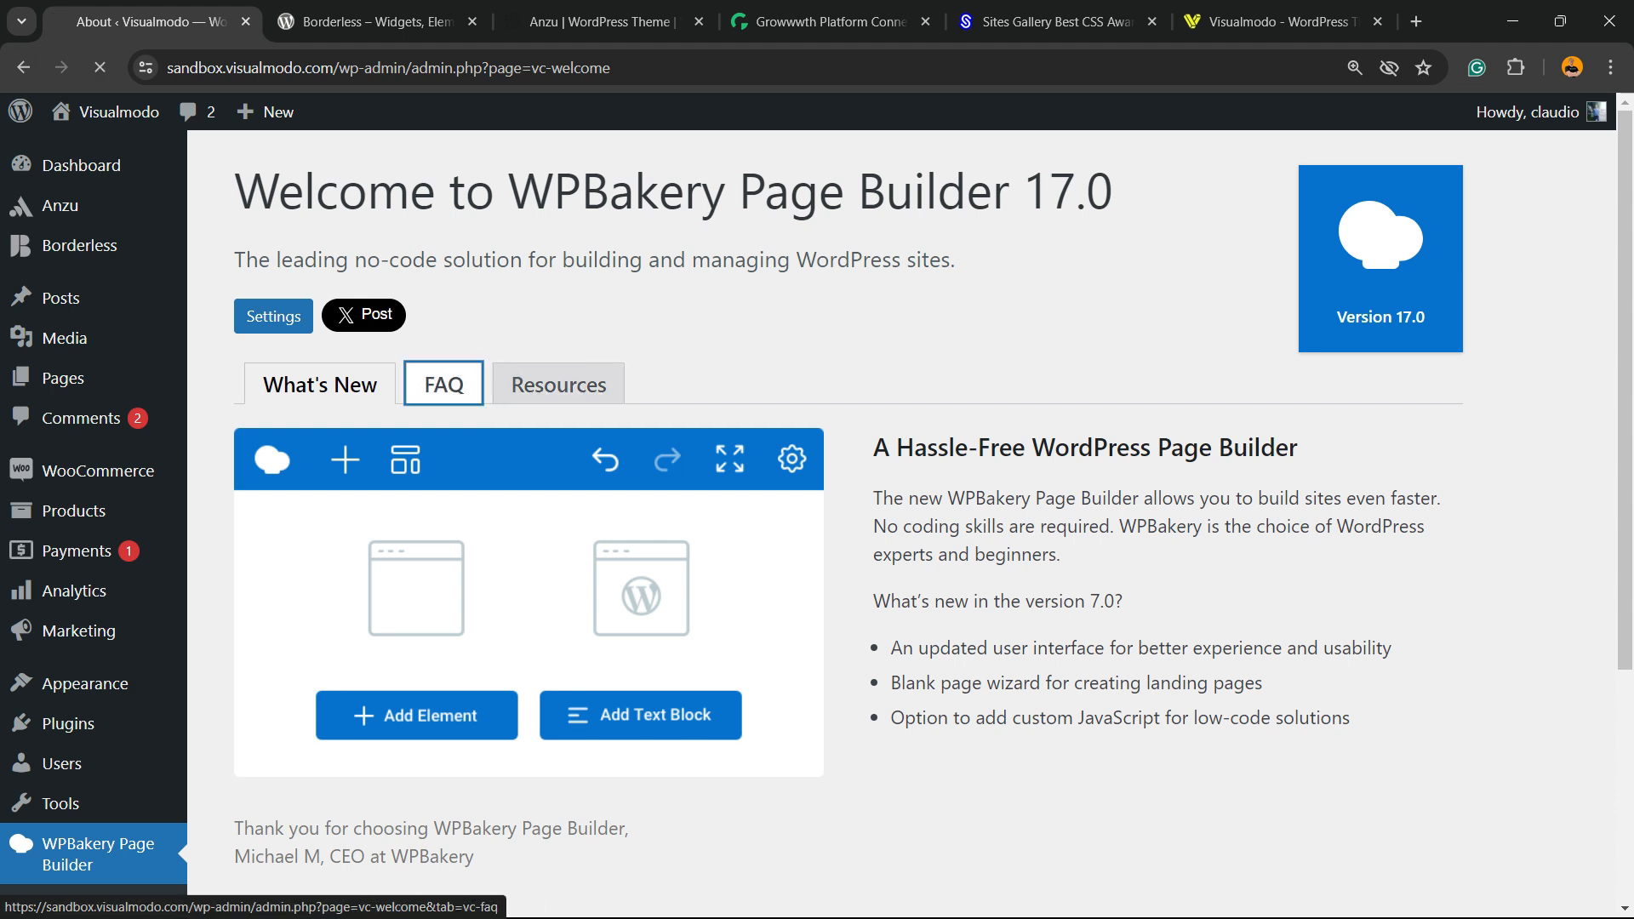
key("Return")
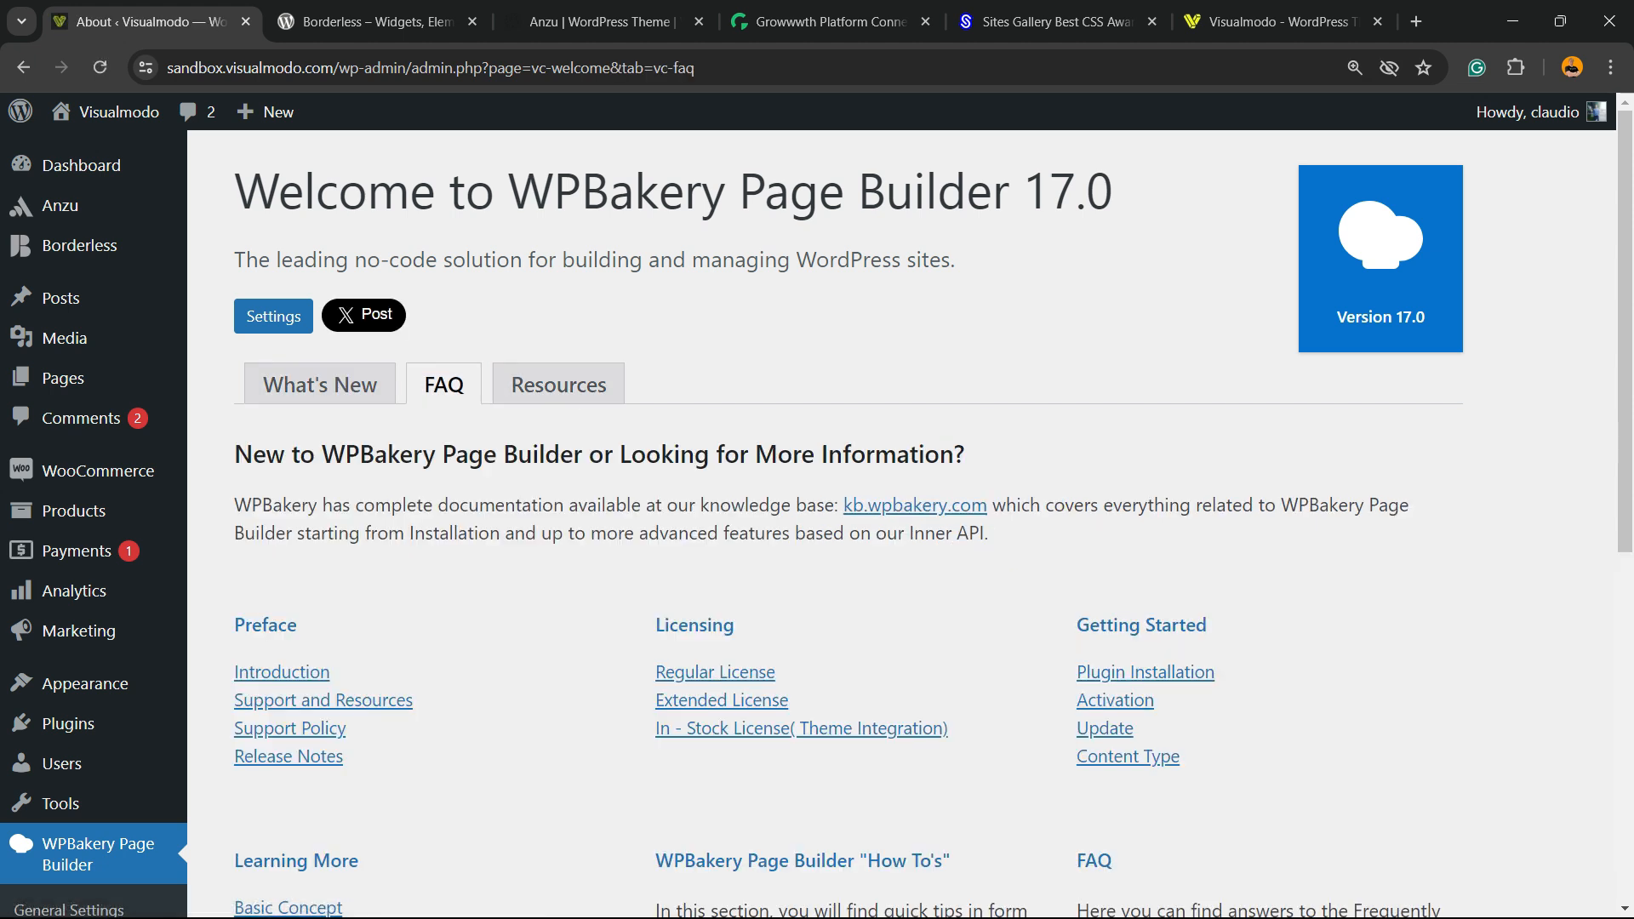
left_click(558, 385)
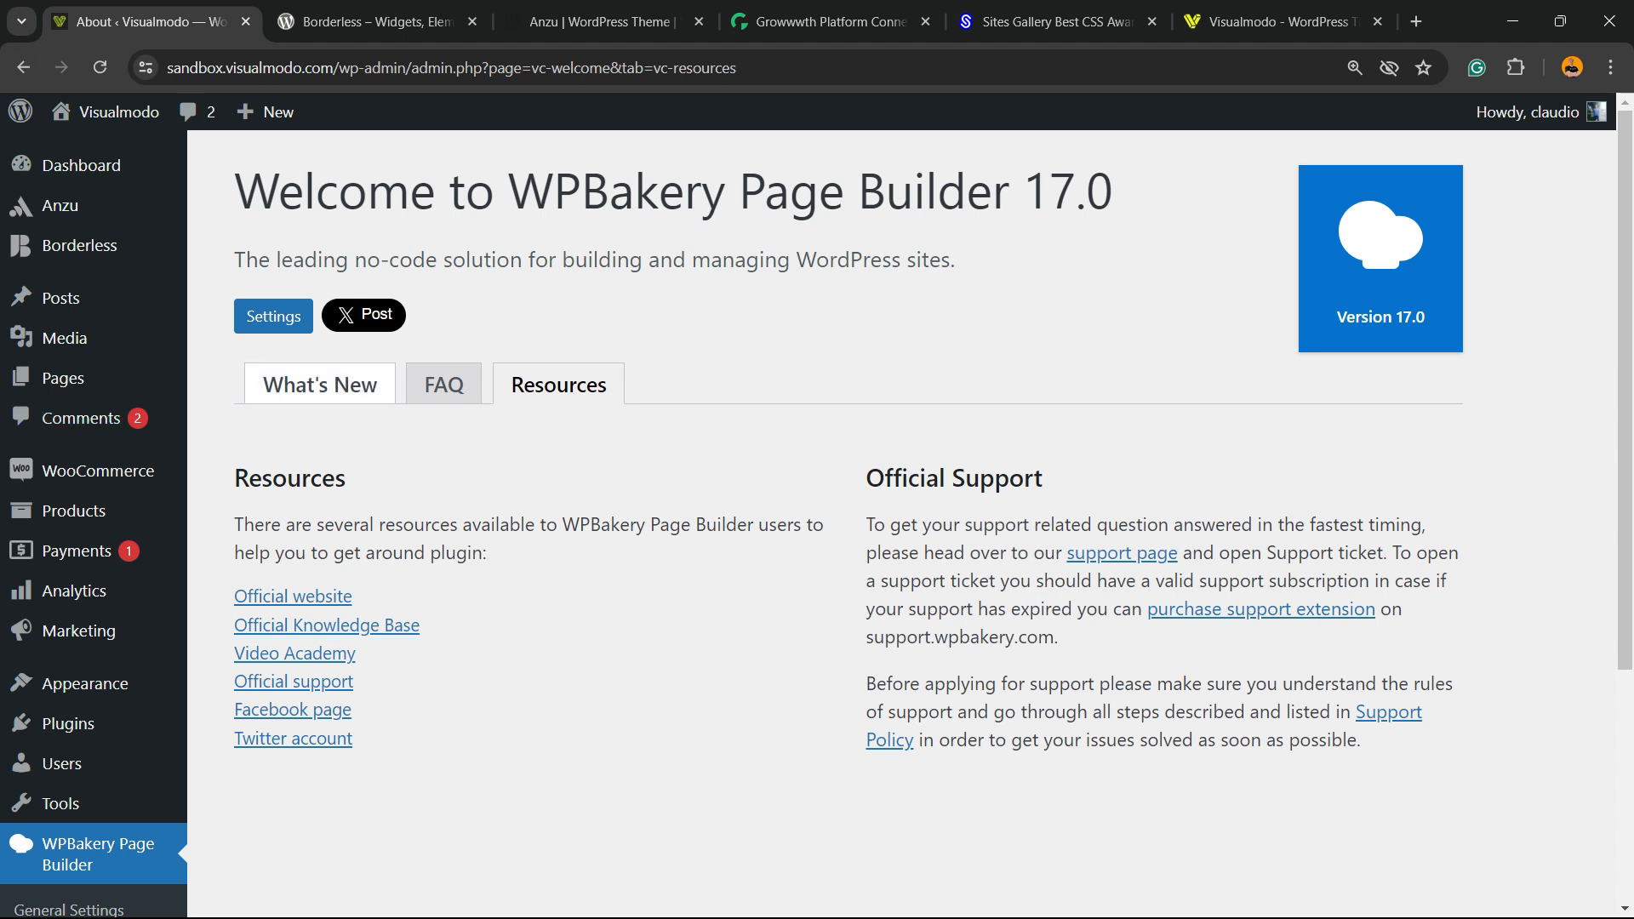
left_click(320, 385)
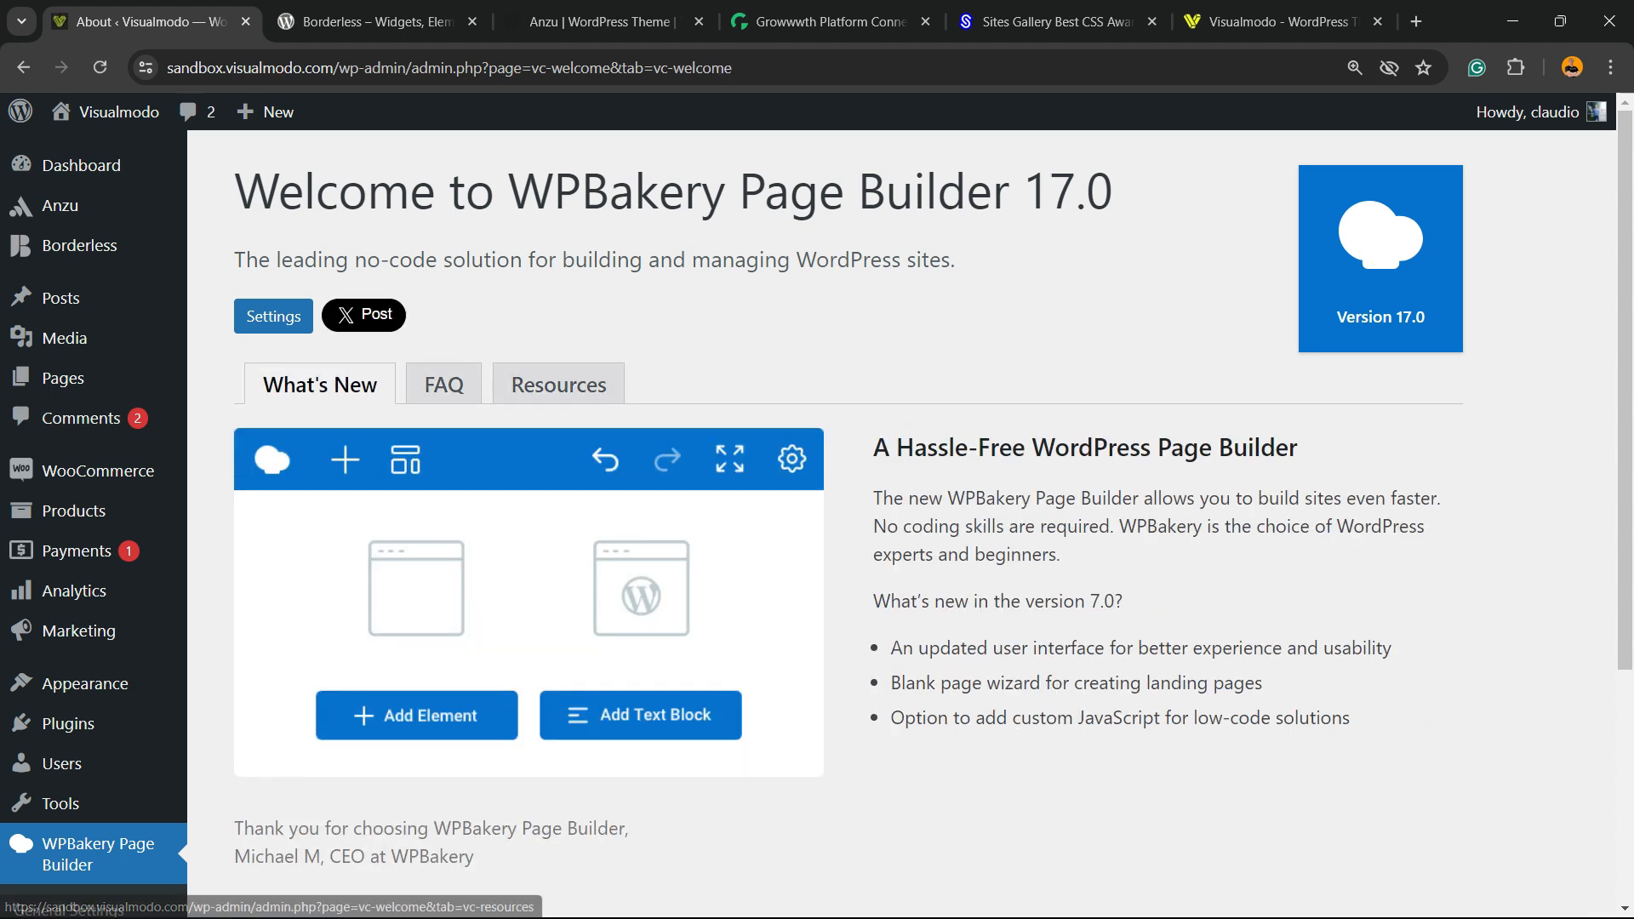
left_click_drag(553, 191, 1113, 192)
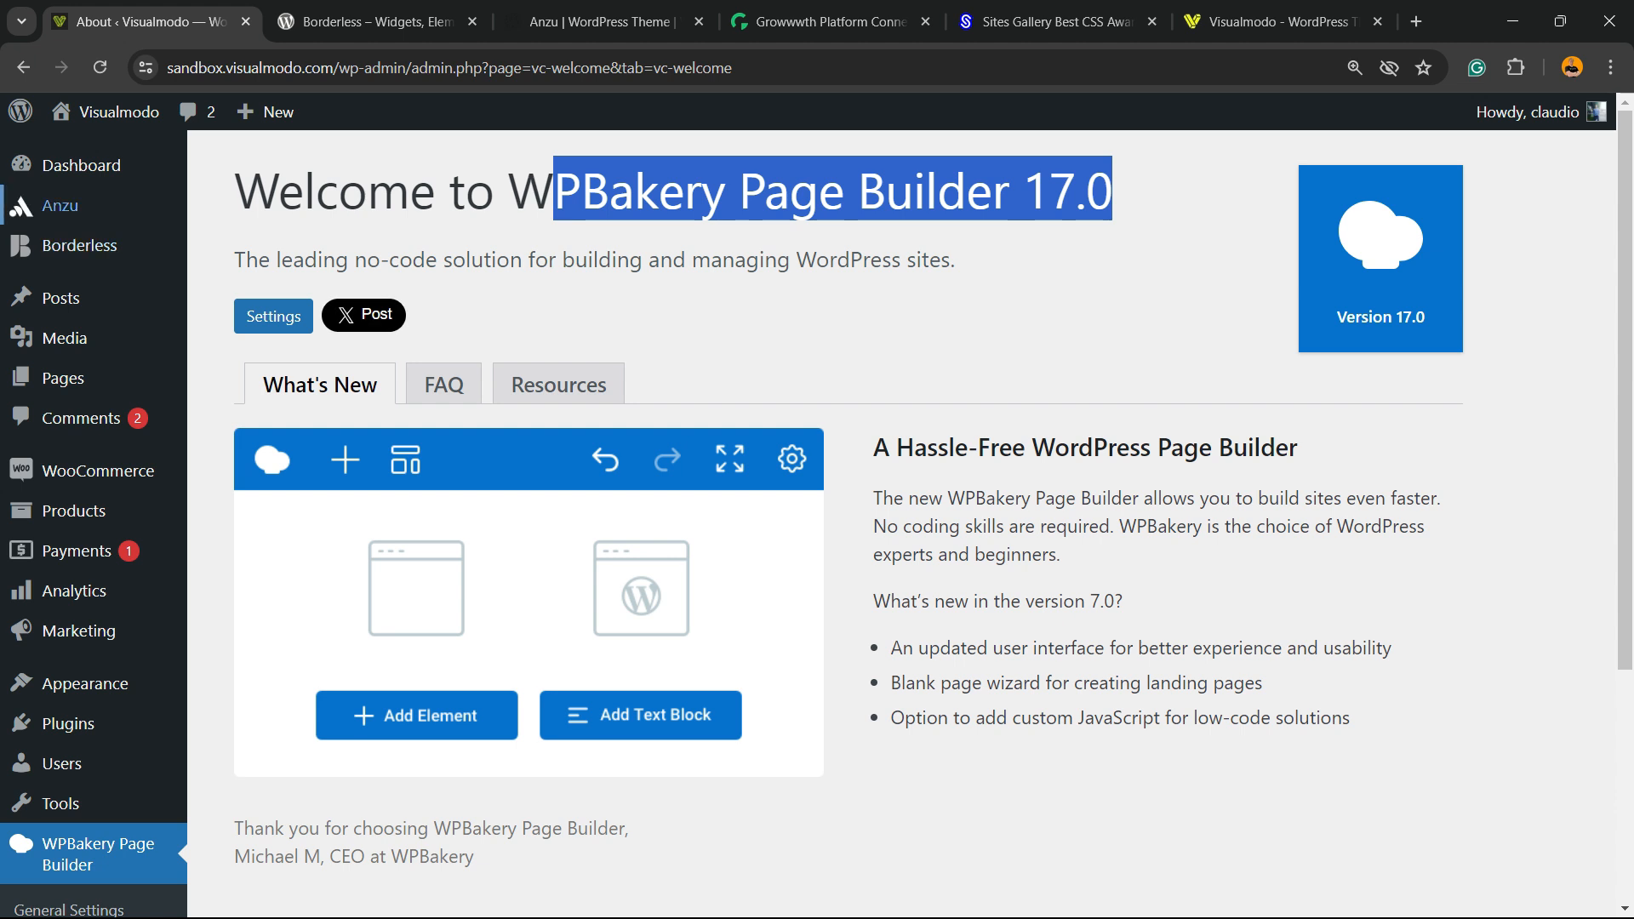
Create a new page and open it in the WPBakery Page Builder backend editor.
mouse_move(59, 205)
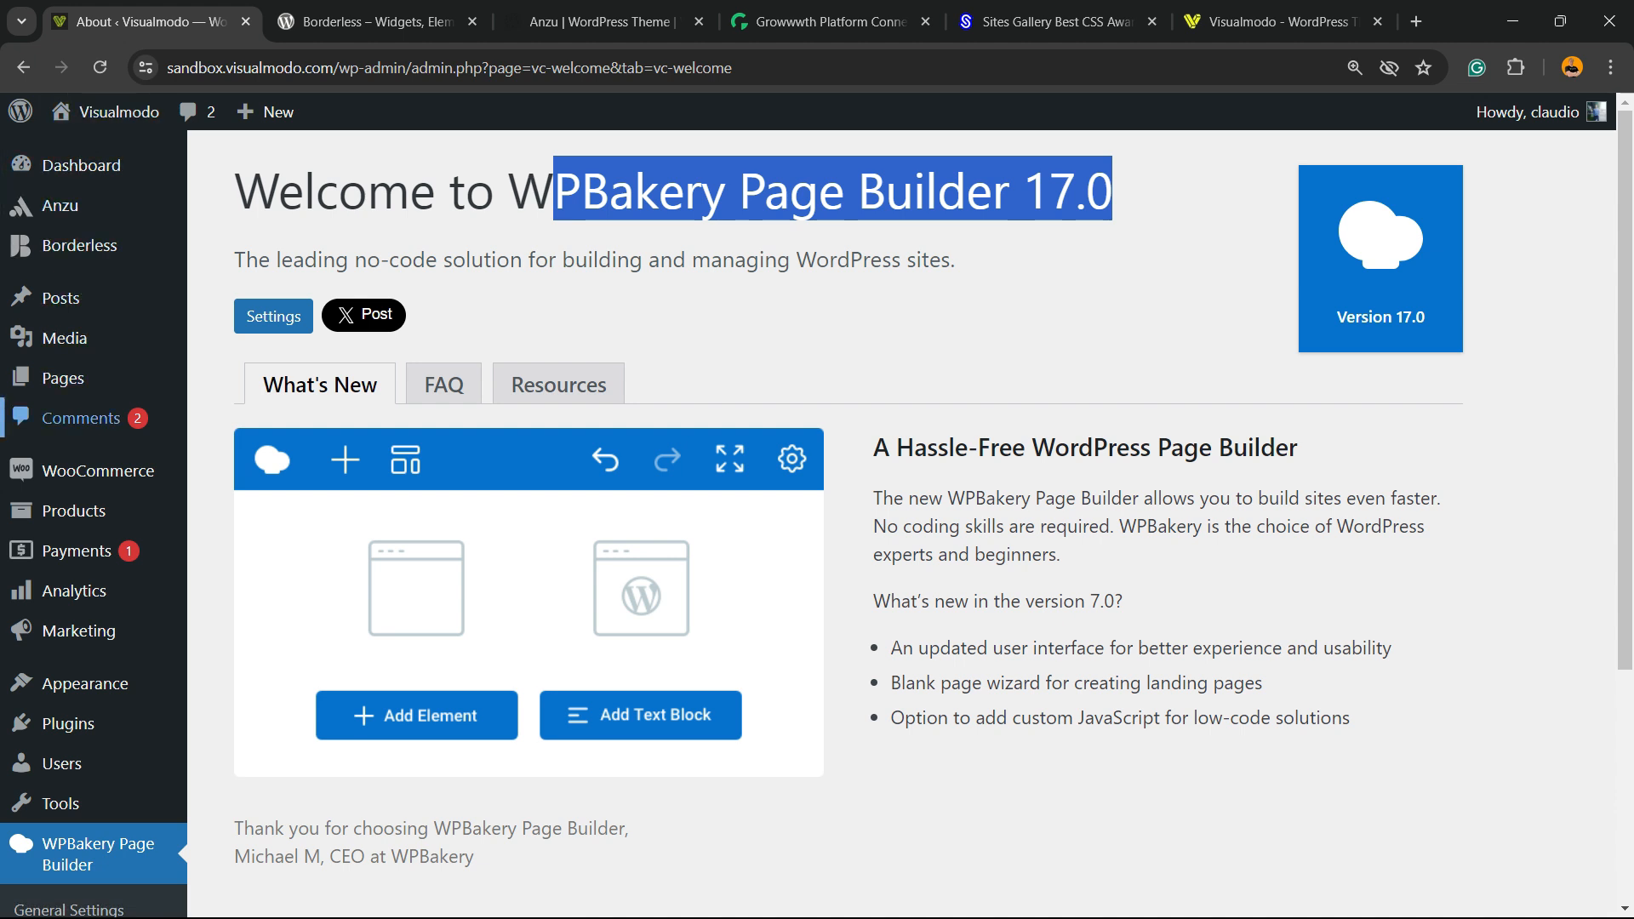
mouse_move(63, 378)
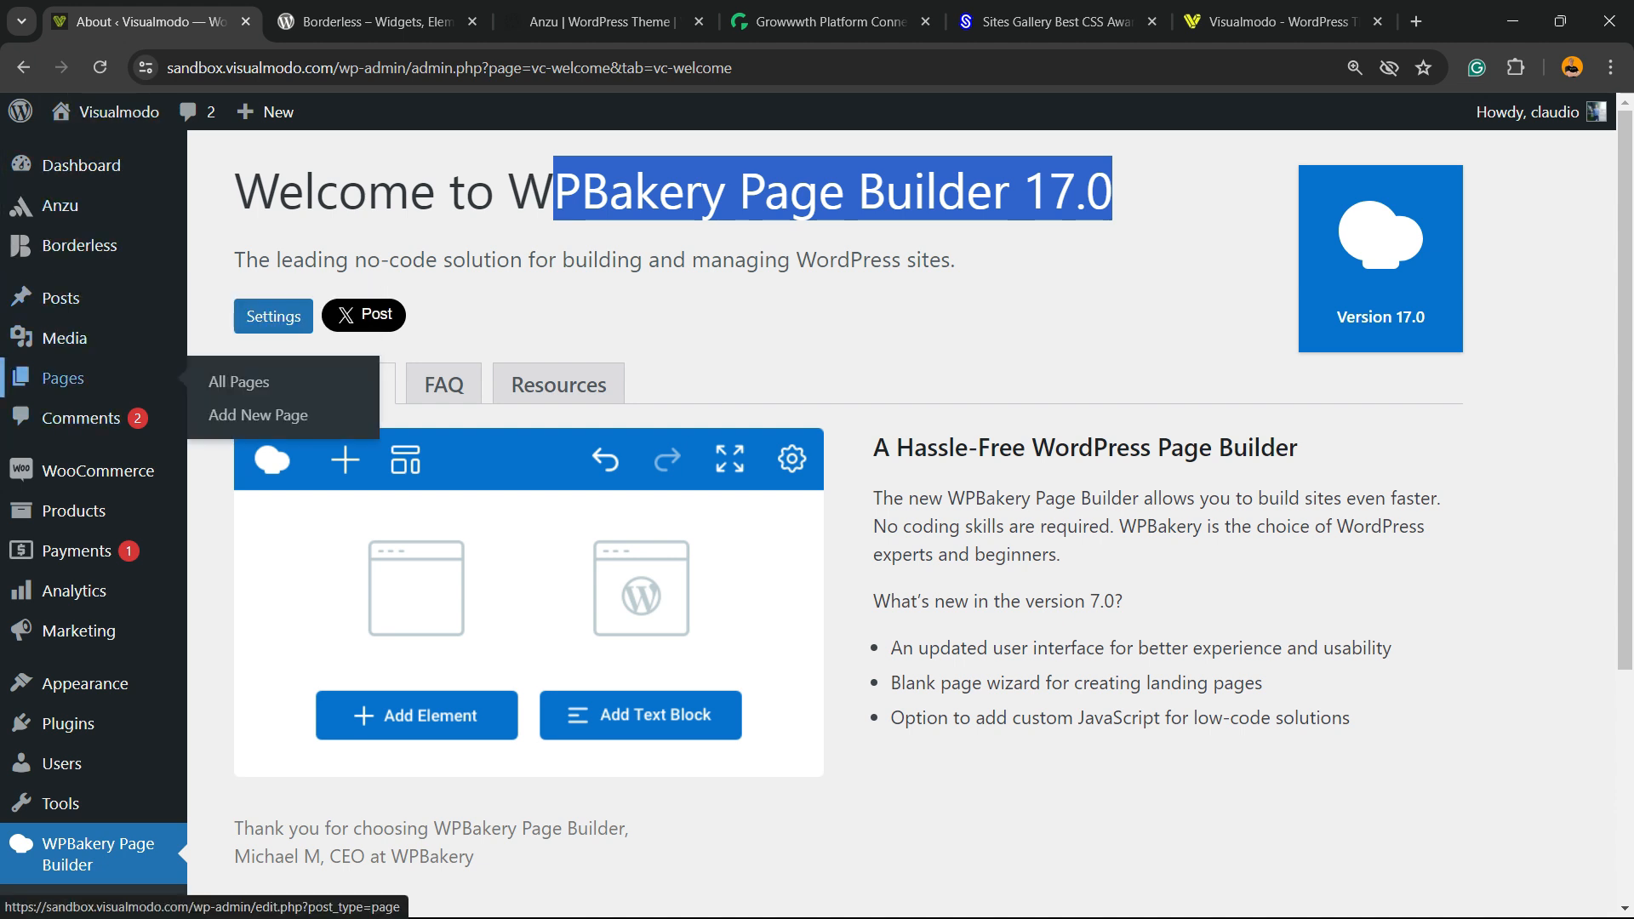
left_click(258, 414)
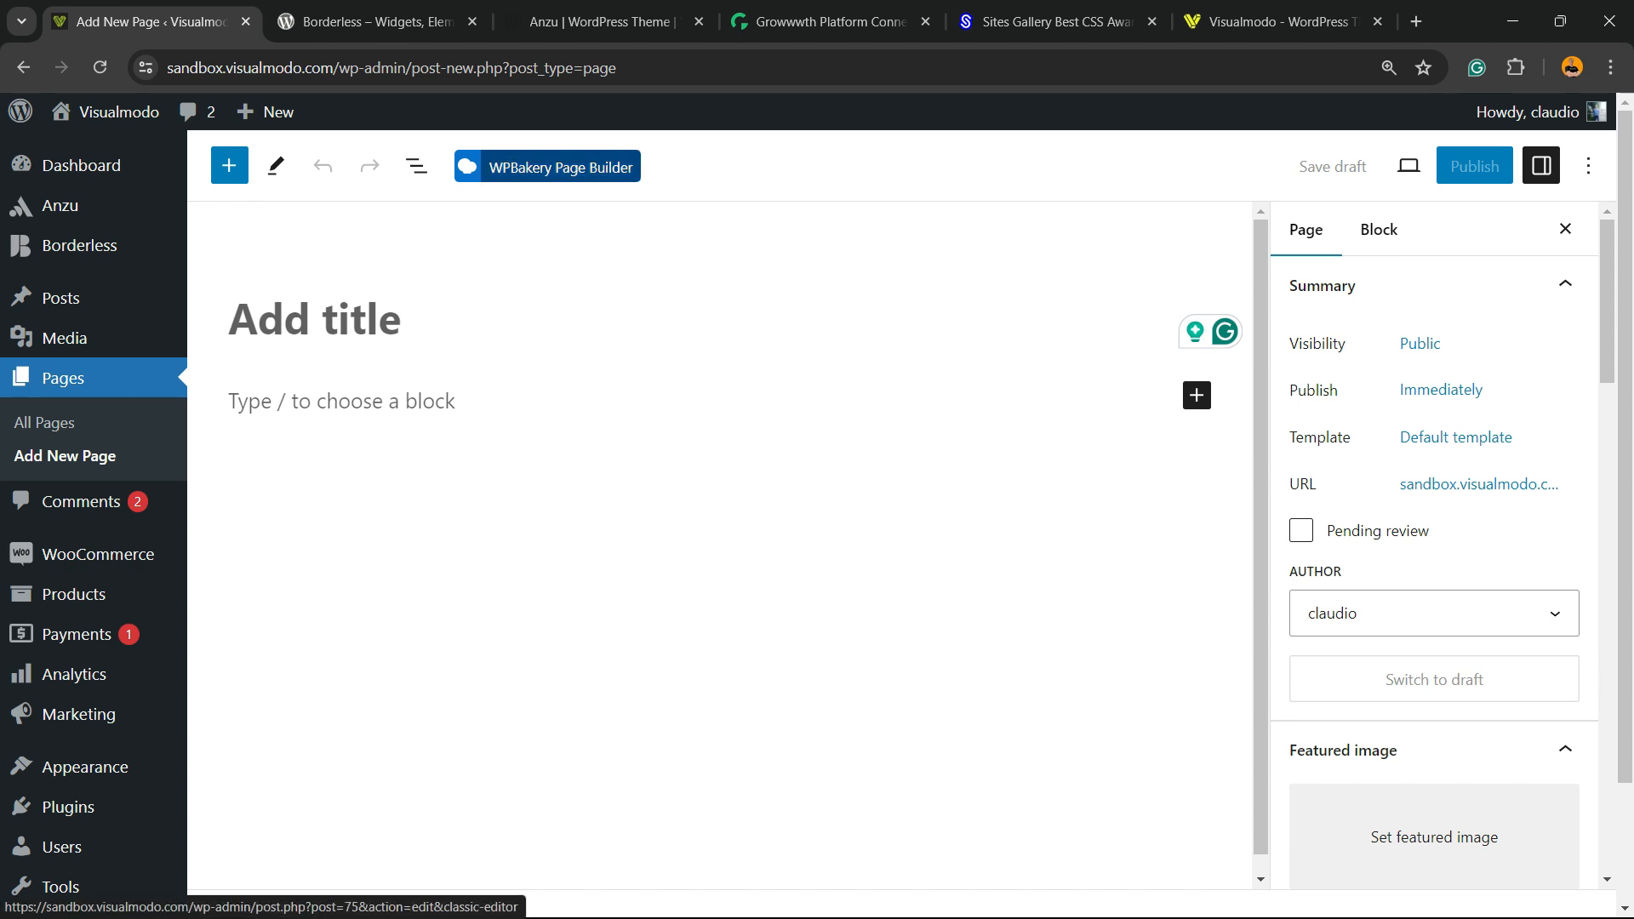
left_click(547, 167)
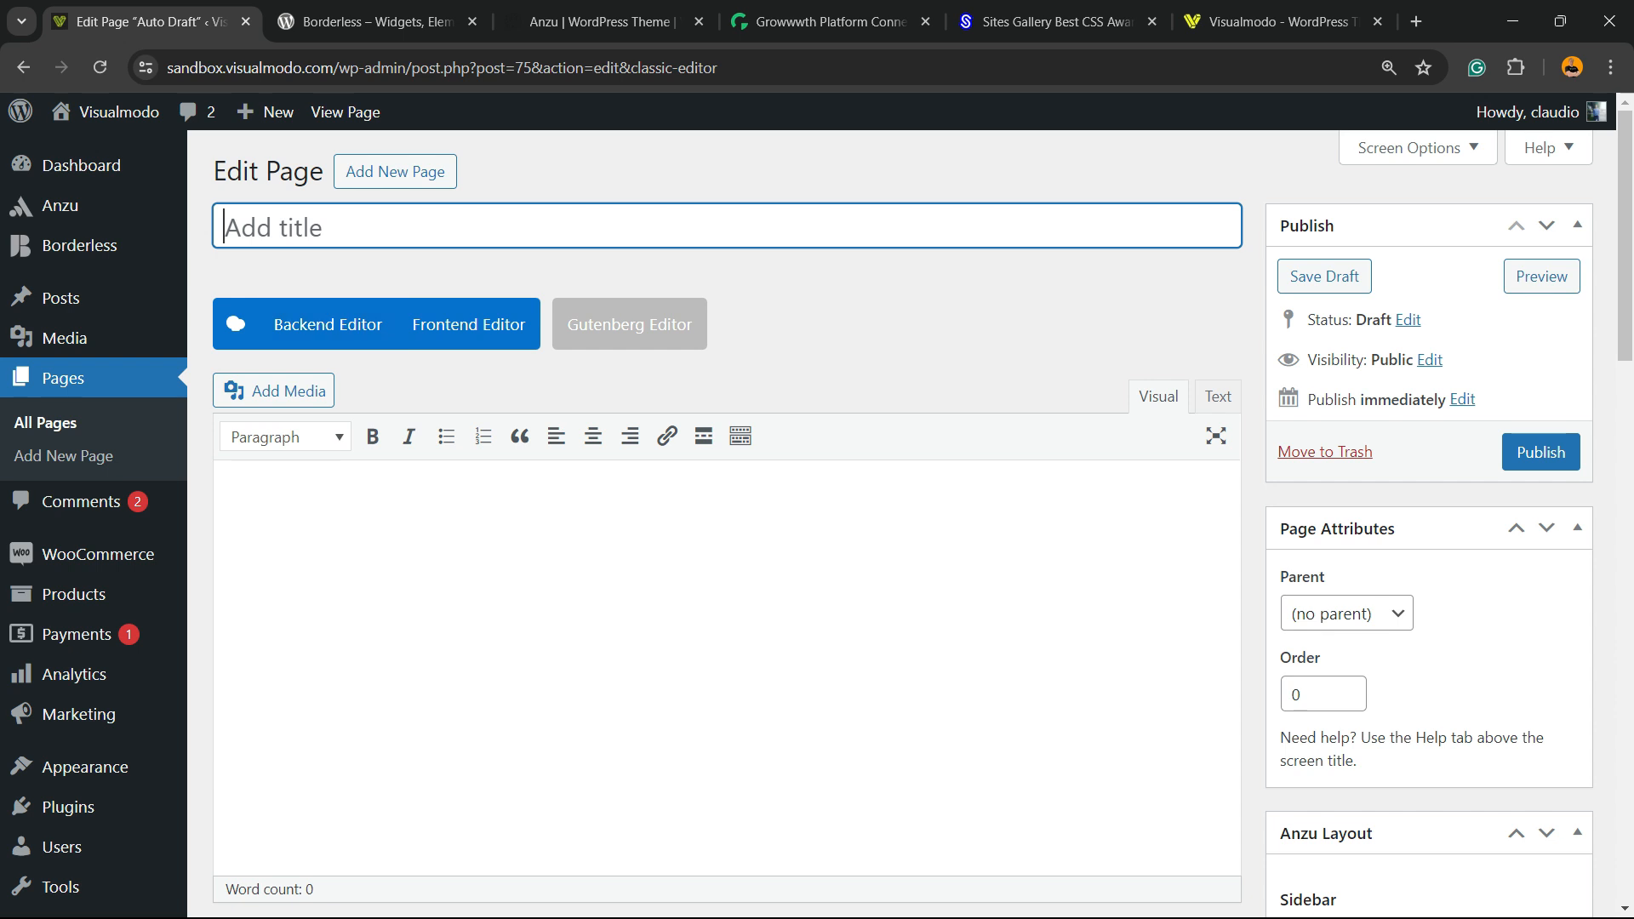
left_click(328, 324)
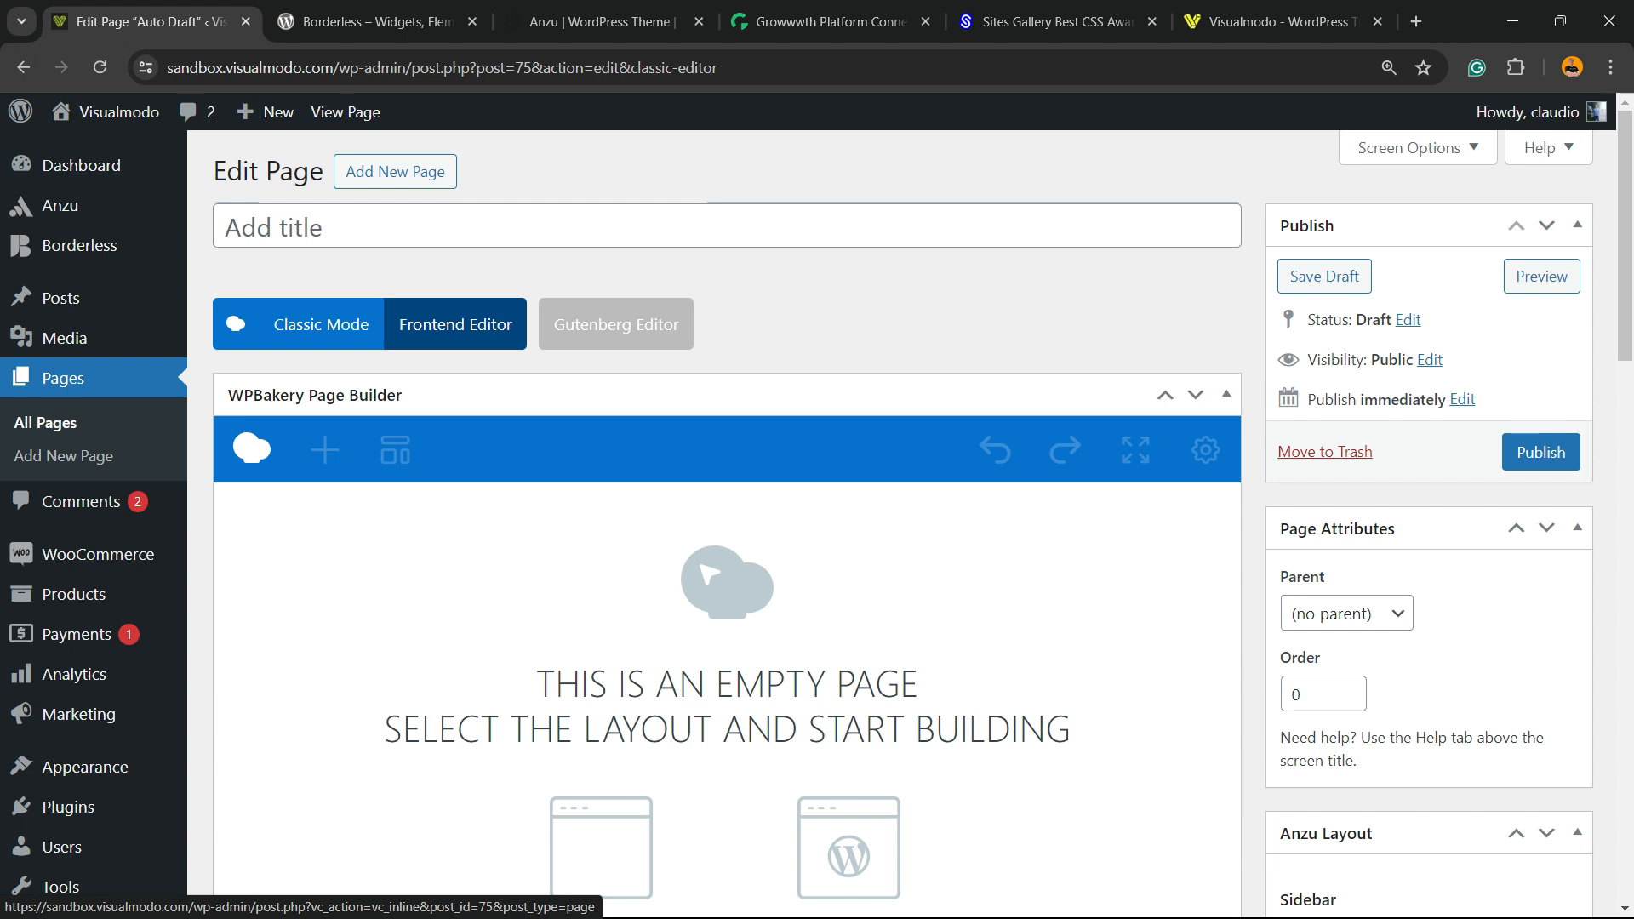
Choose Theme Layout as the starting layout of the empty page.
scroll(728, 510, "down", 3)
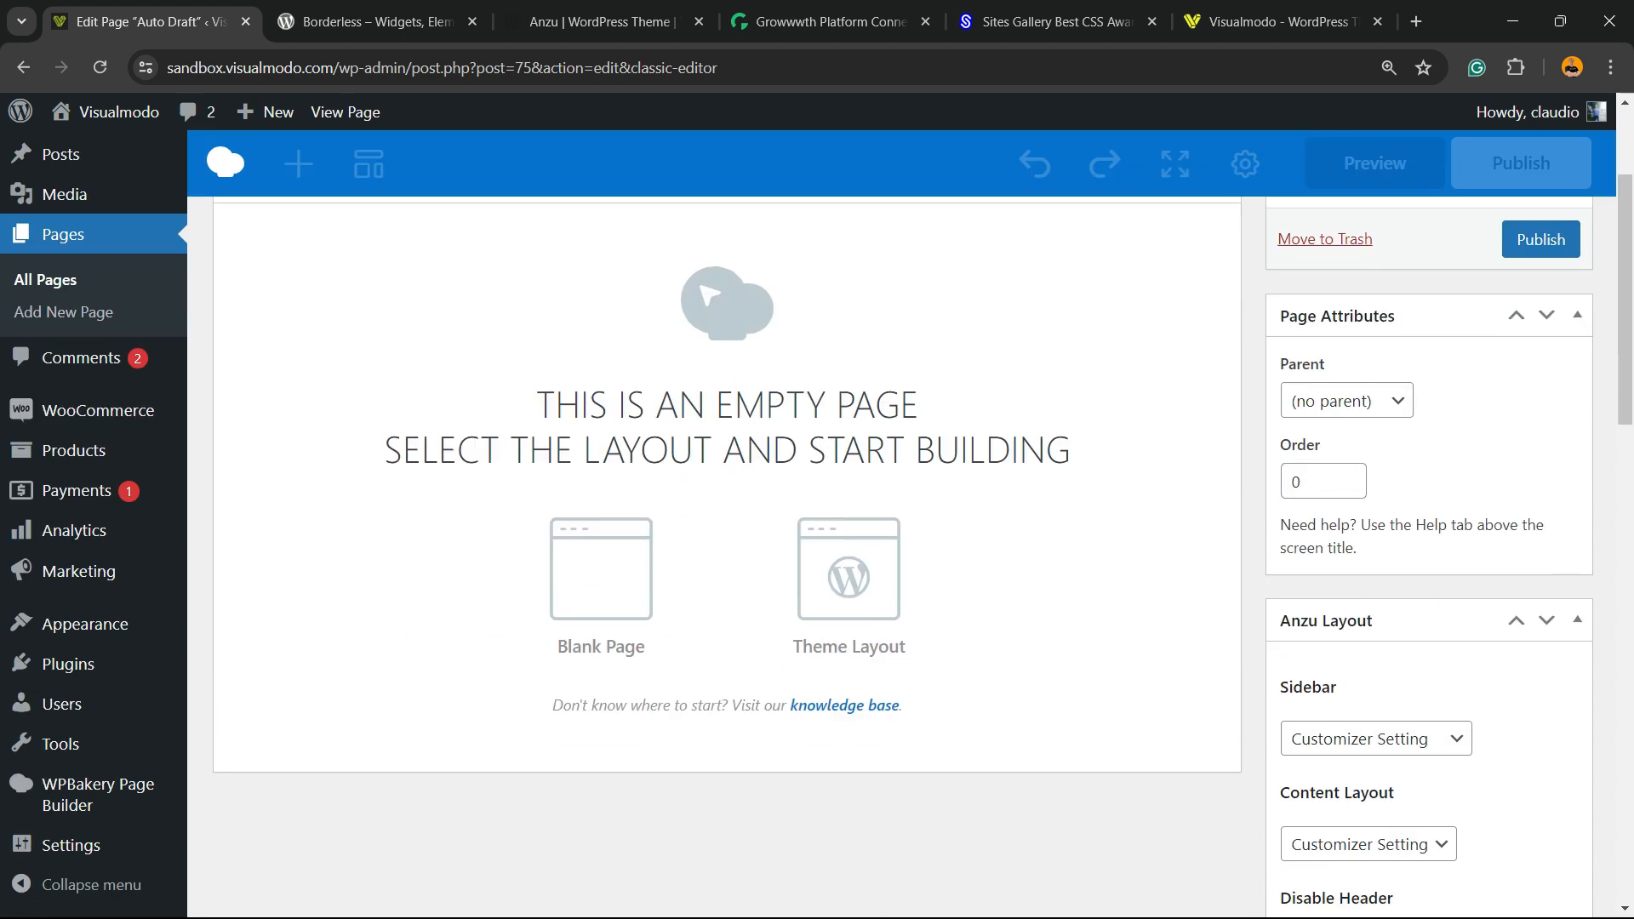
left_click_drag(536, 405, 901, 405)
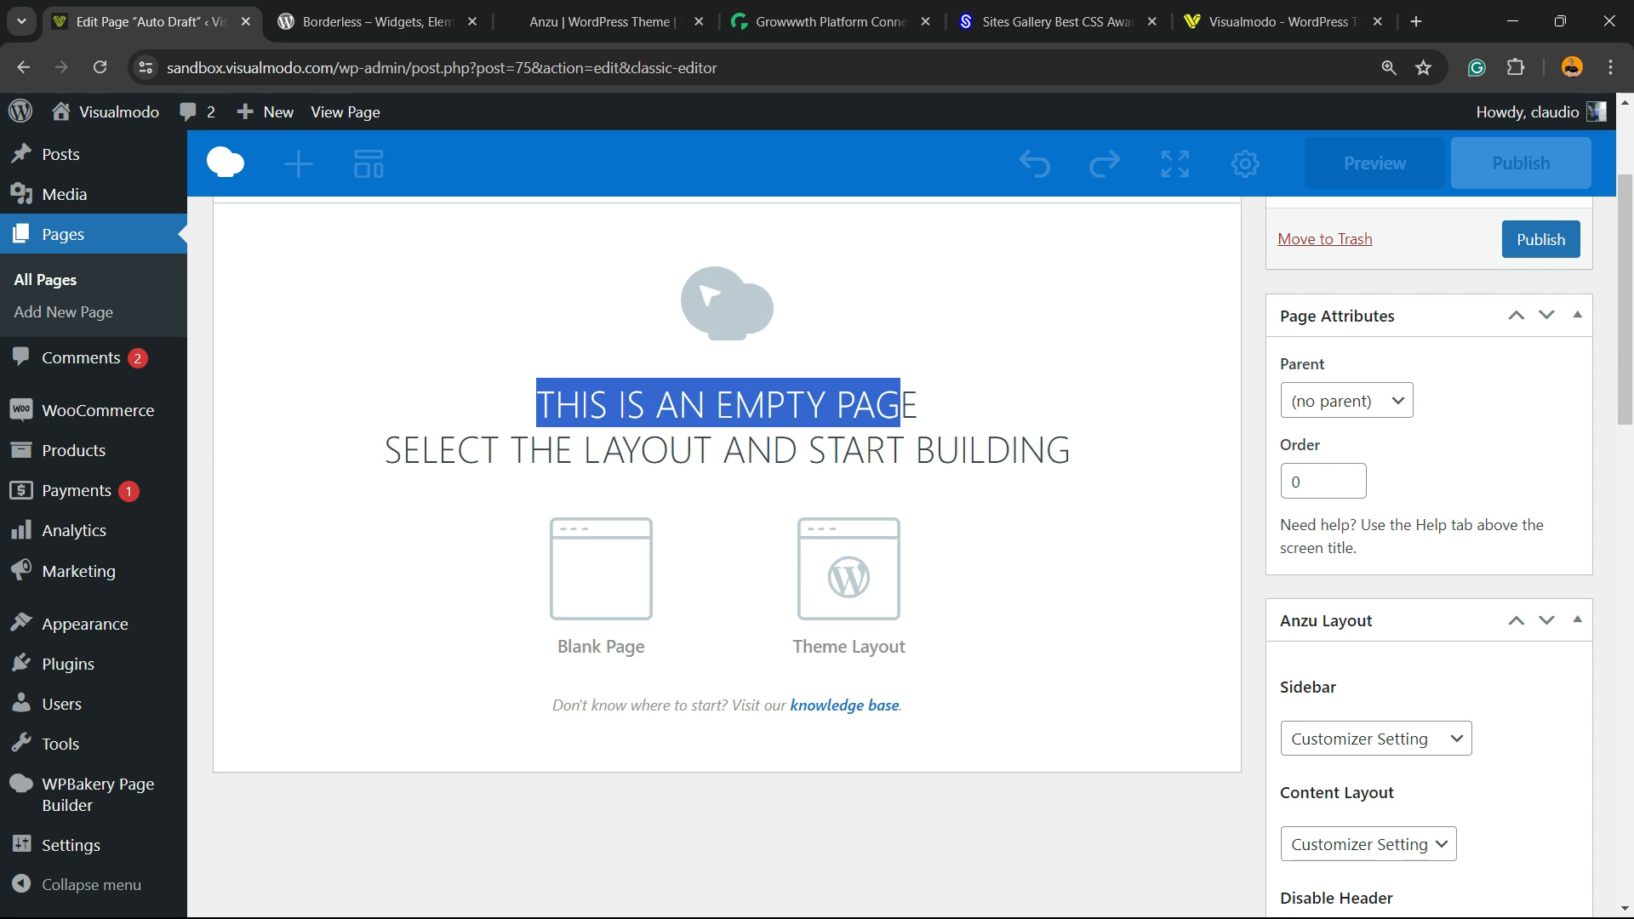
left_click(861, 575)
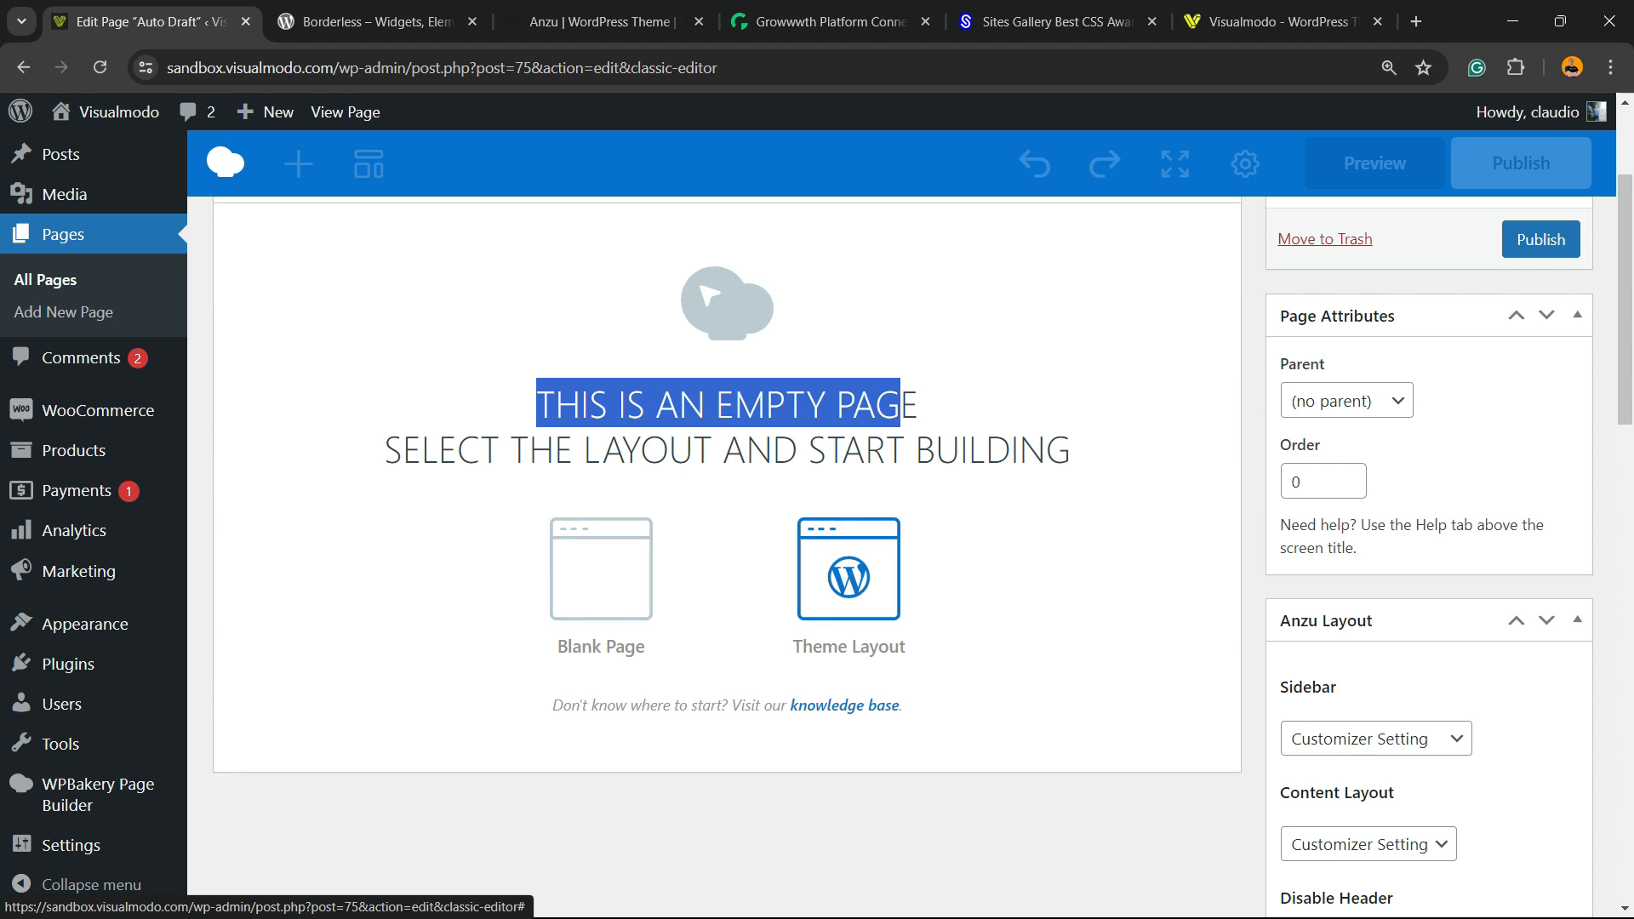
left_click(848, 568)
scroll(477, 678, "up", 3)
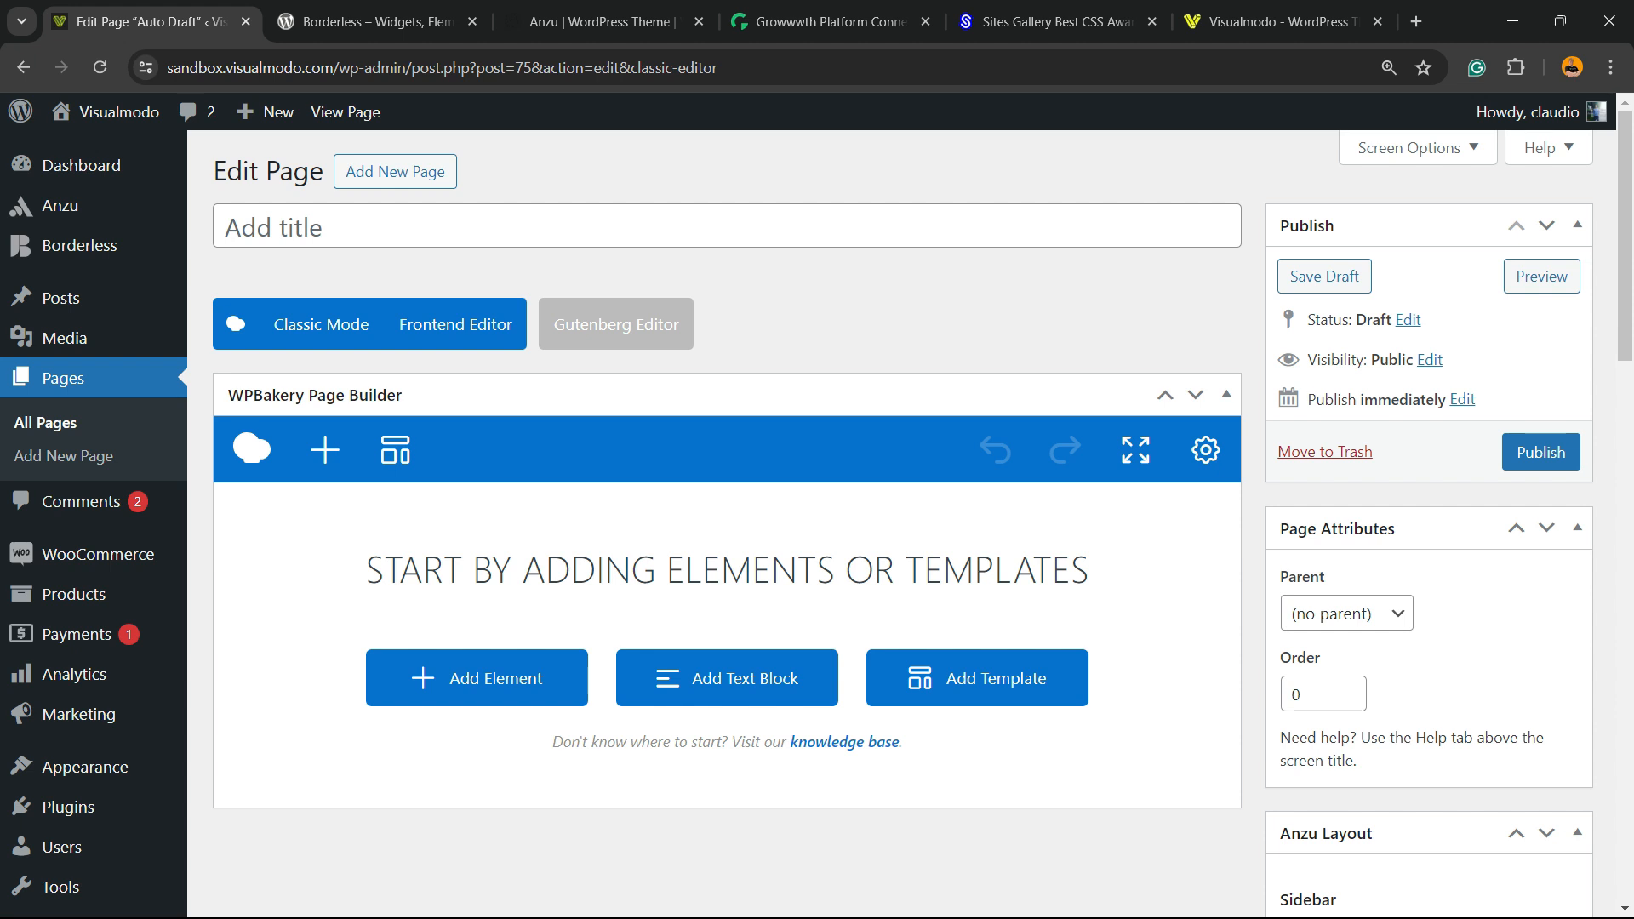
Browse the element library, add the multicolored Progress Bar element to the page, and save it with its default settings.
left_click(477, 678)
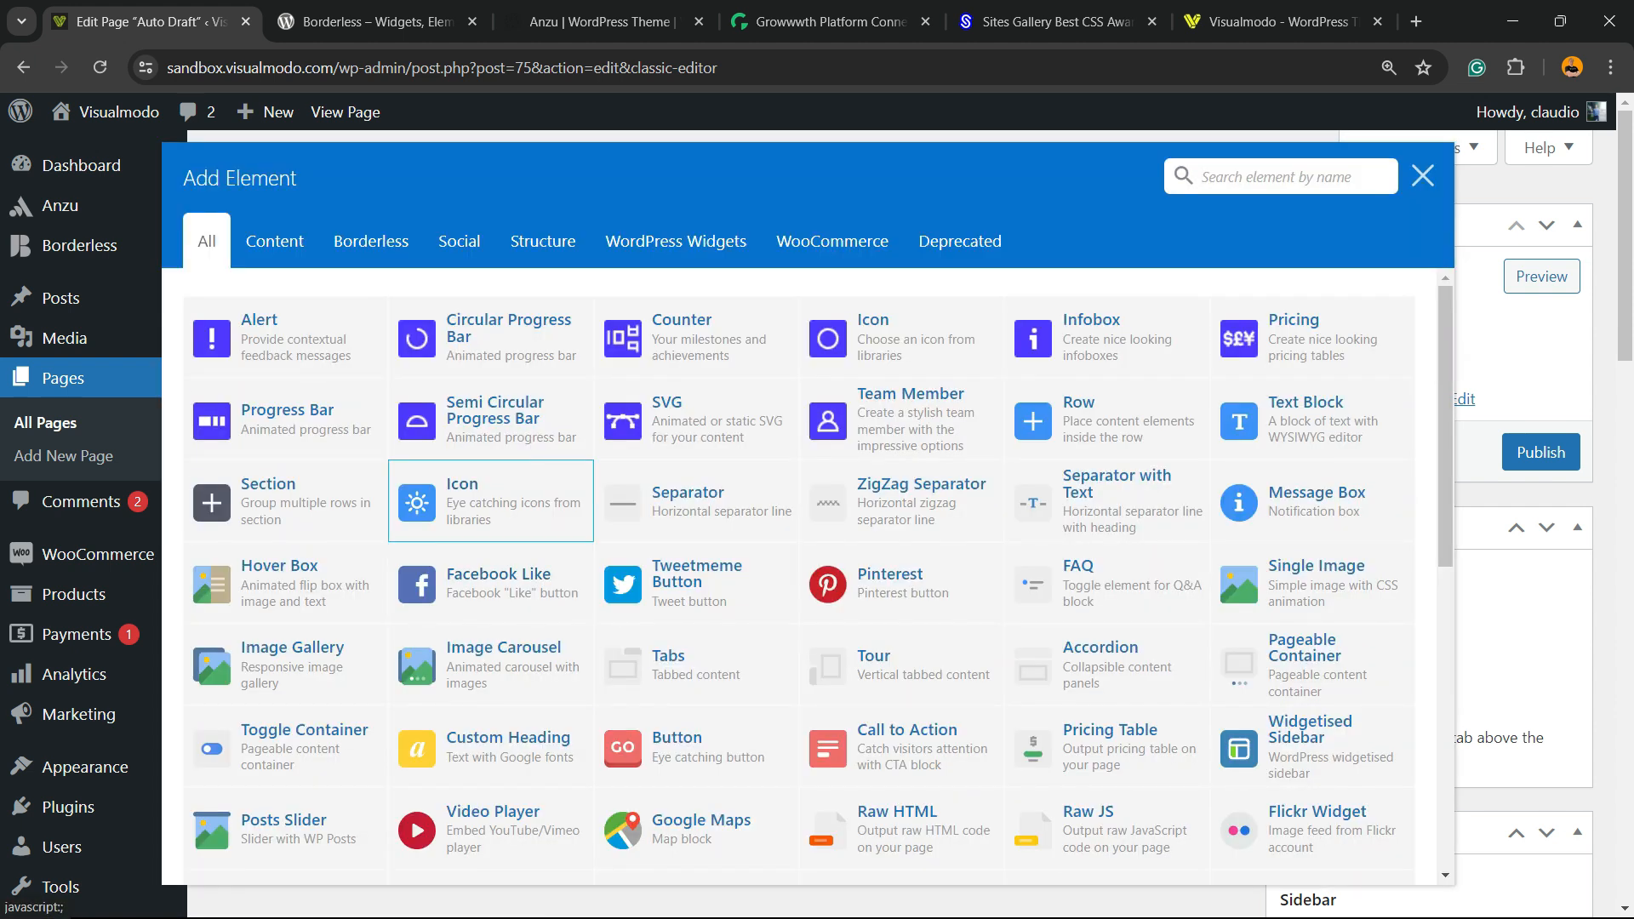
scroll(1234, 549, "down", 8)
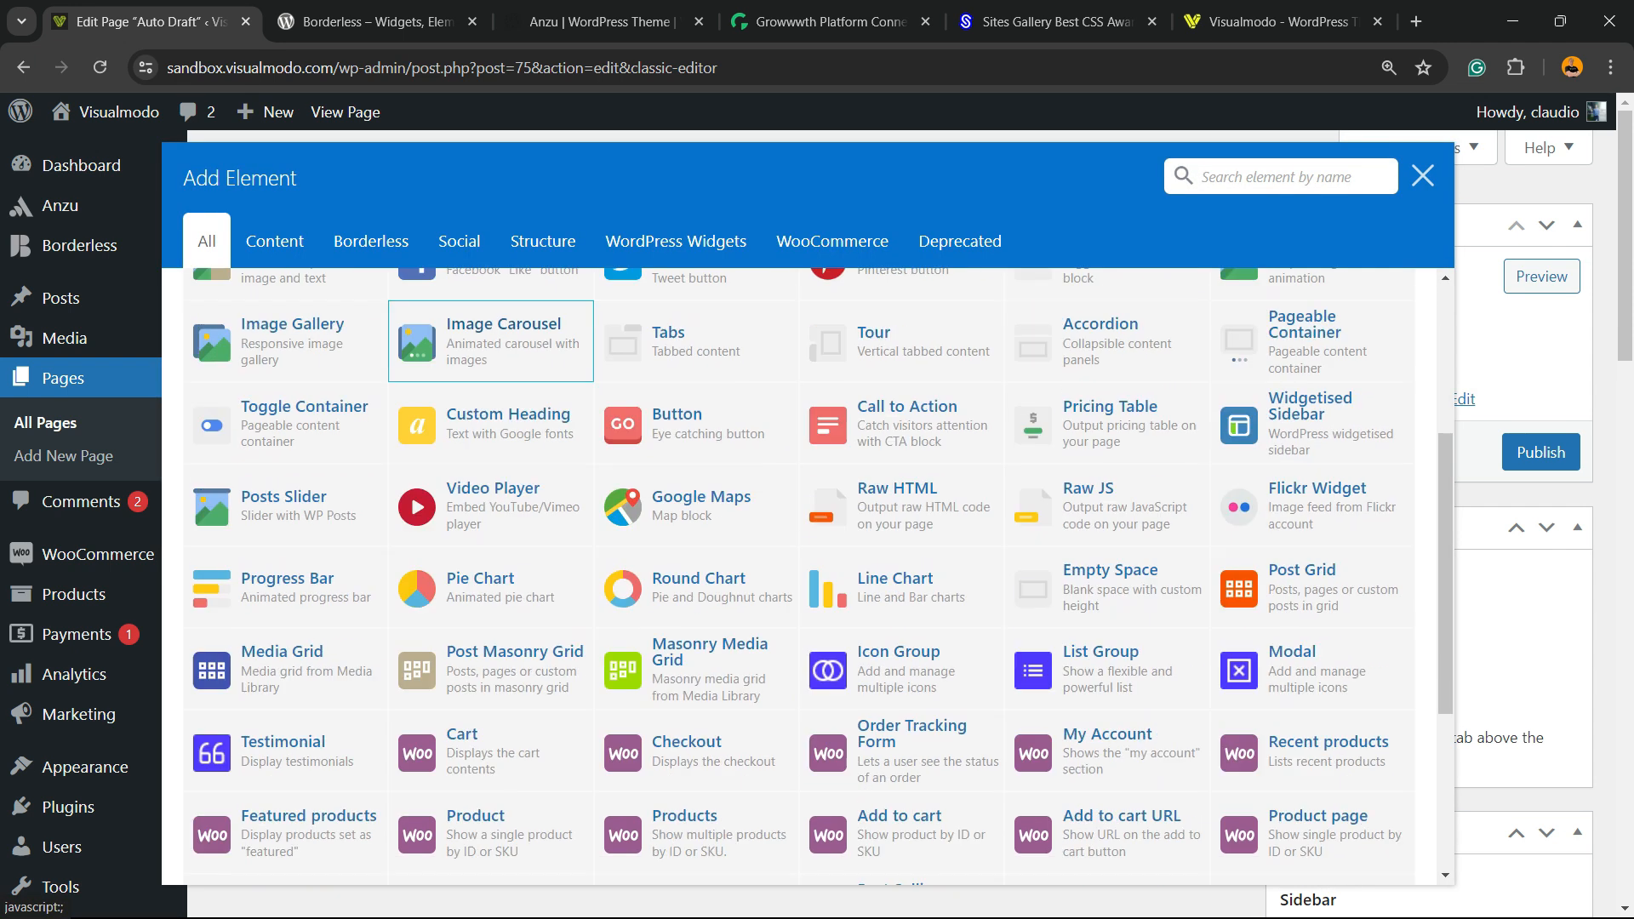
scroll(902, 545, "up", 3)
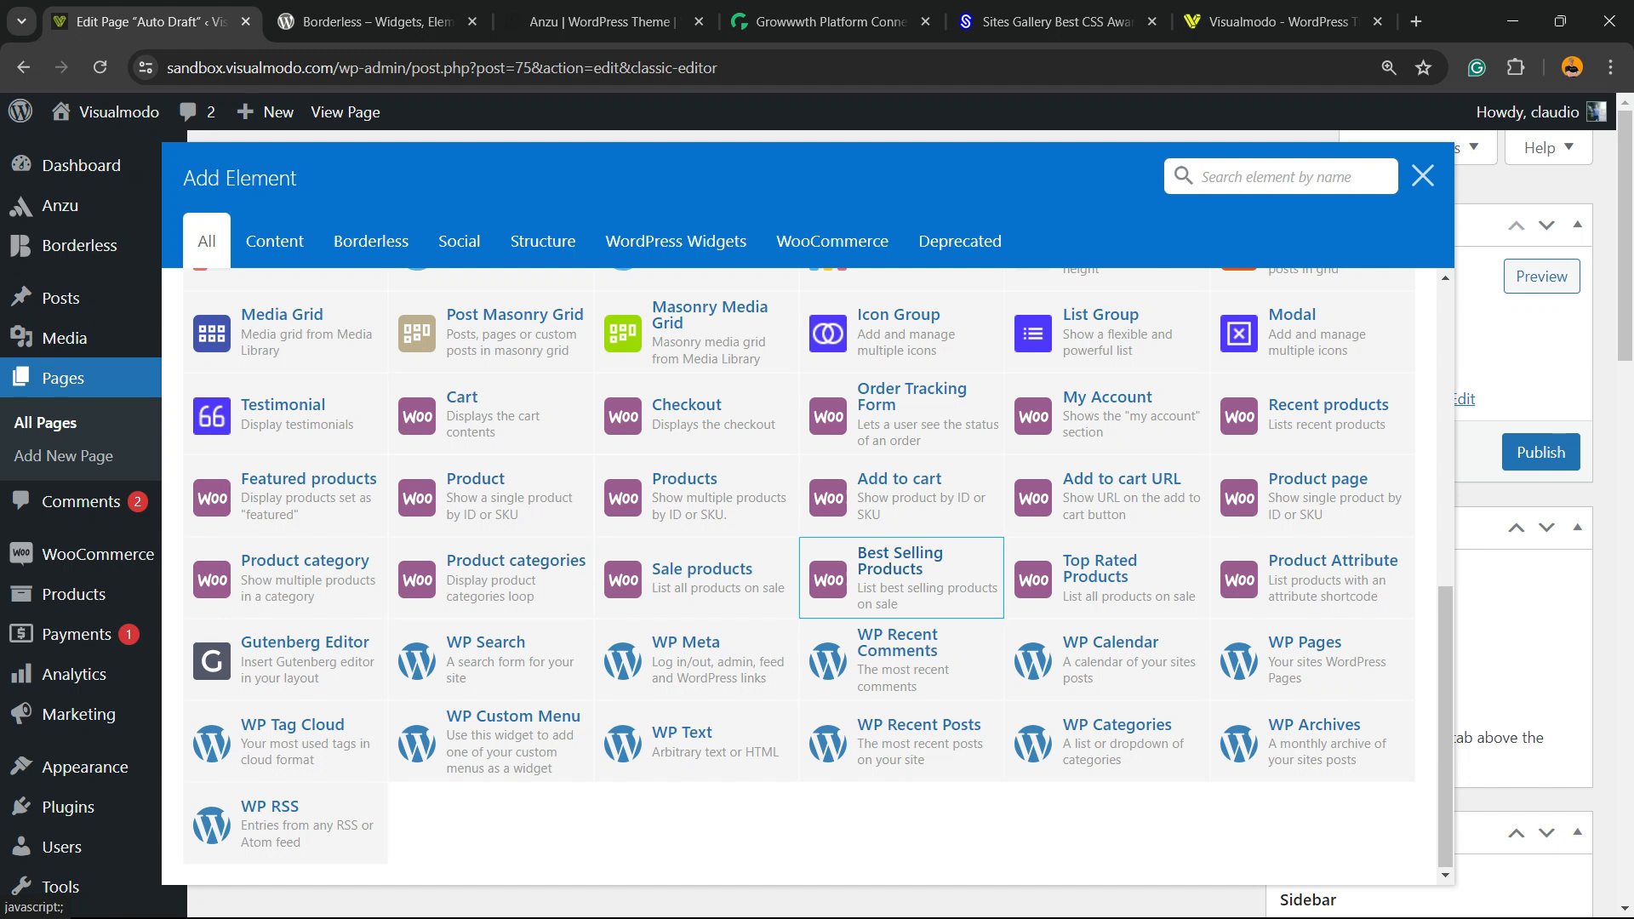
scroll(638, 549, "up", 5)
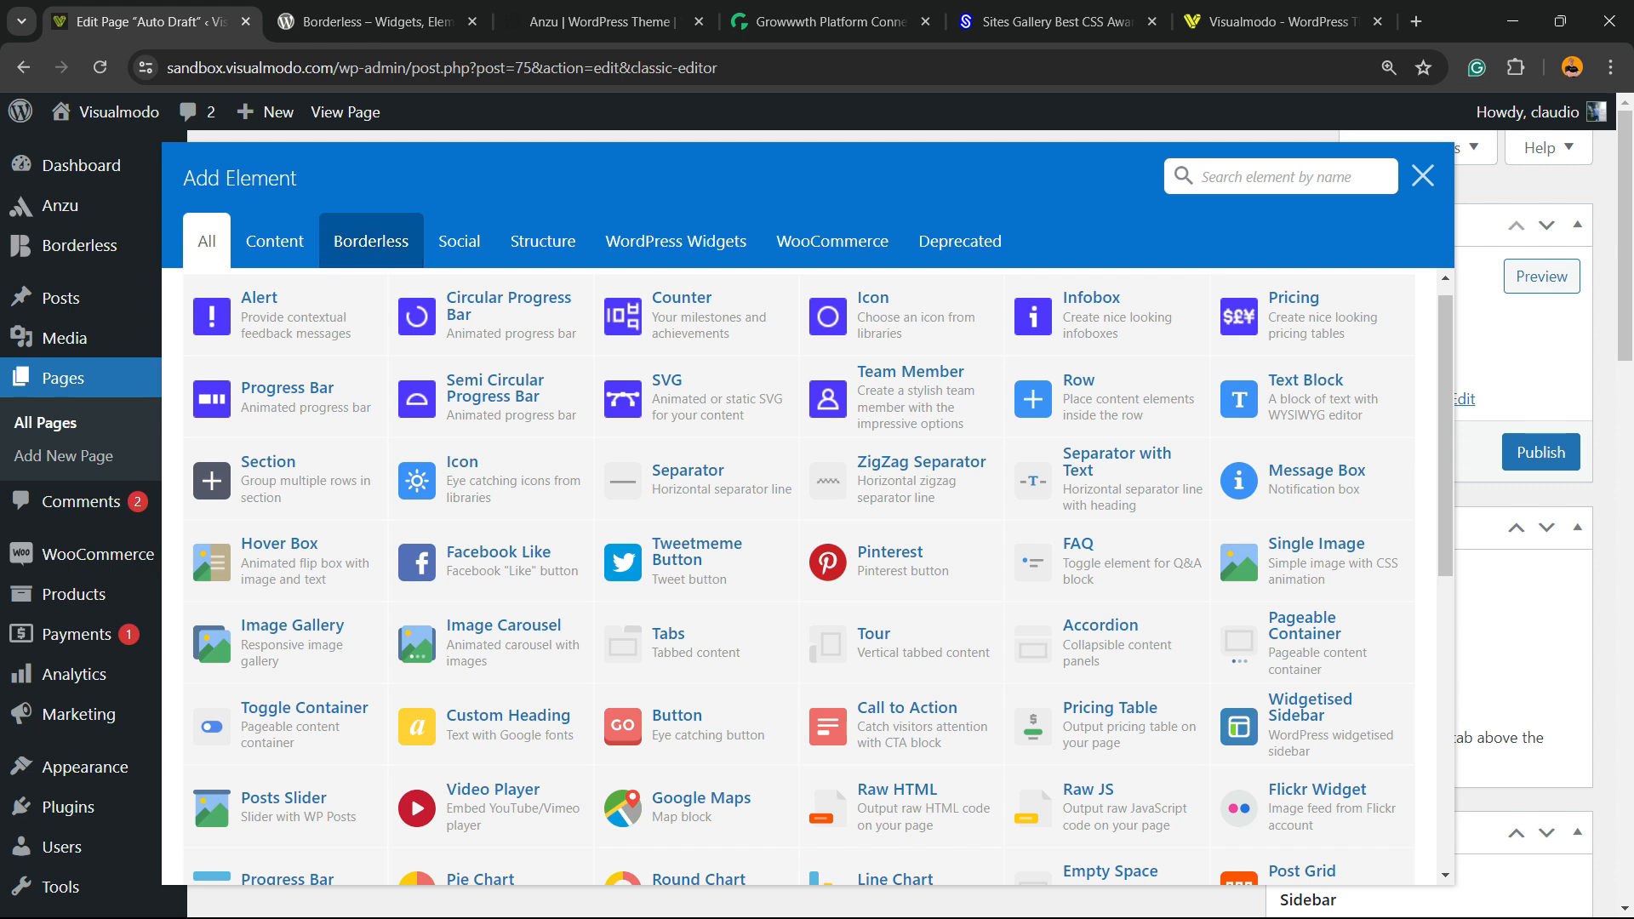
scroll(281, 379, "down", 5)
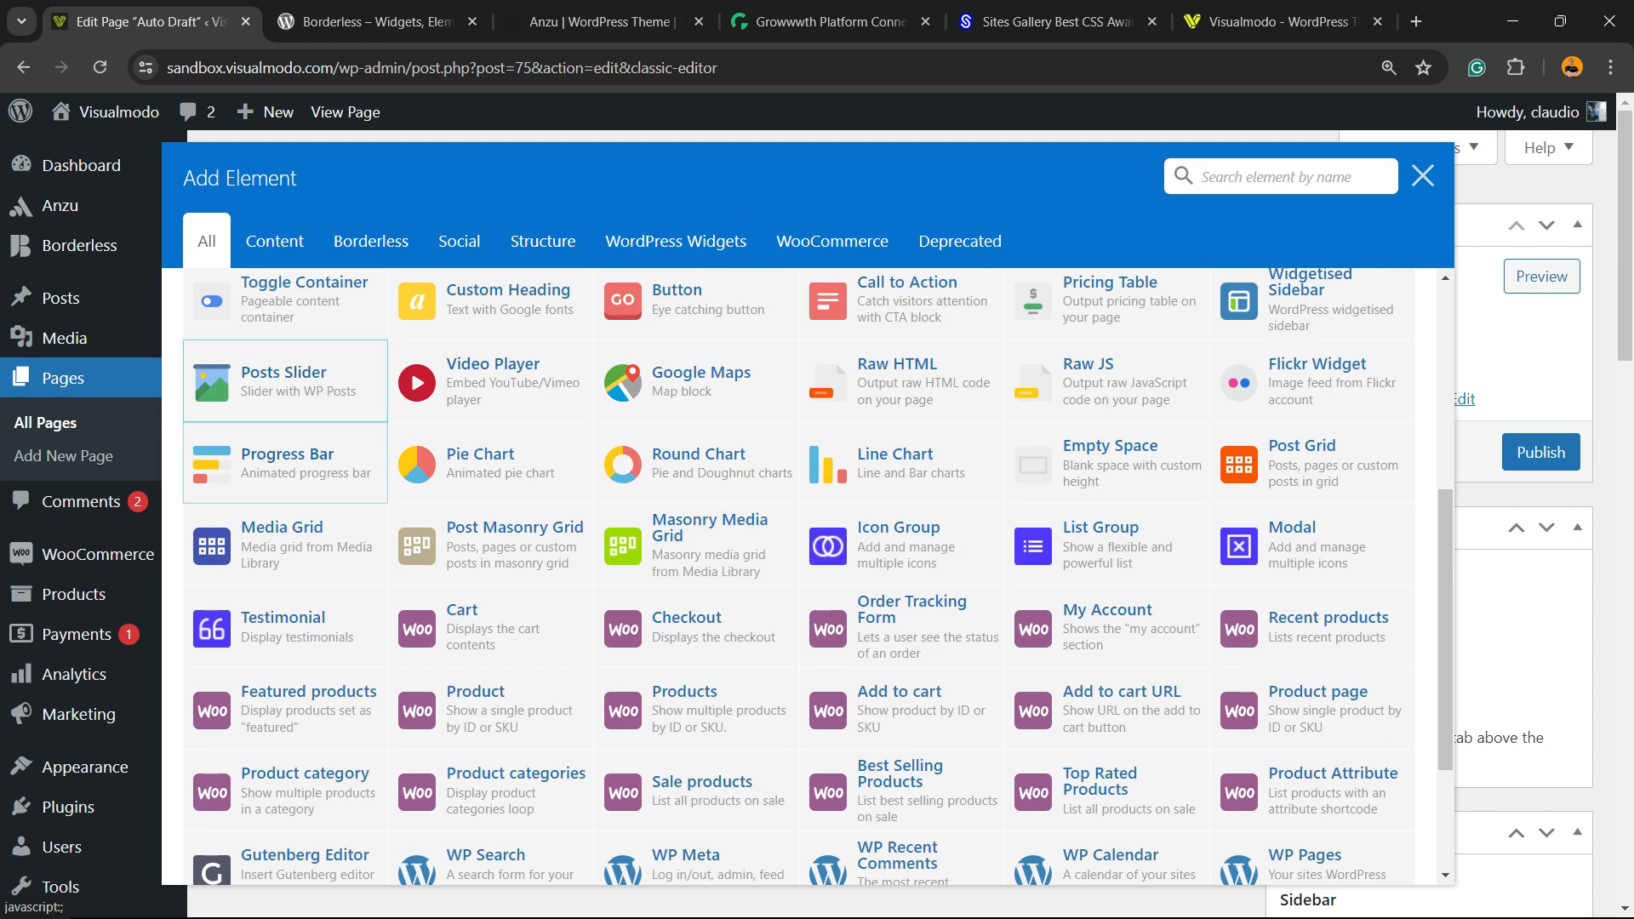
left_click(297, 450)
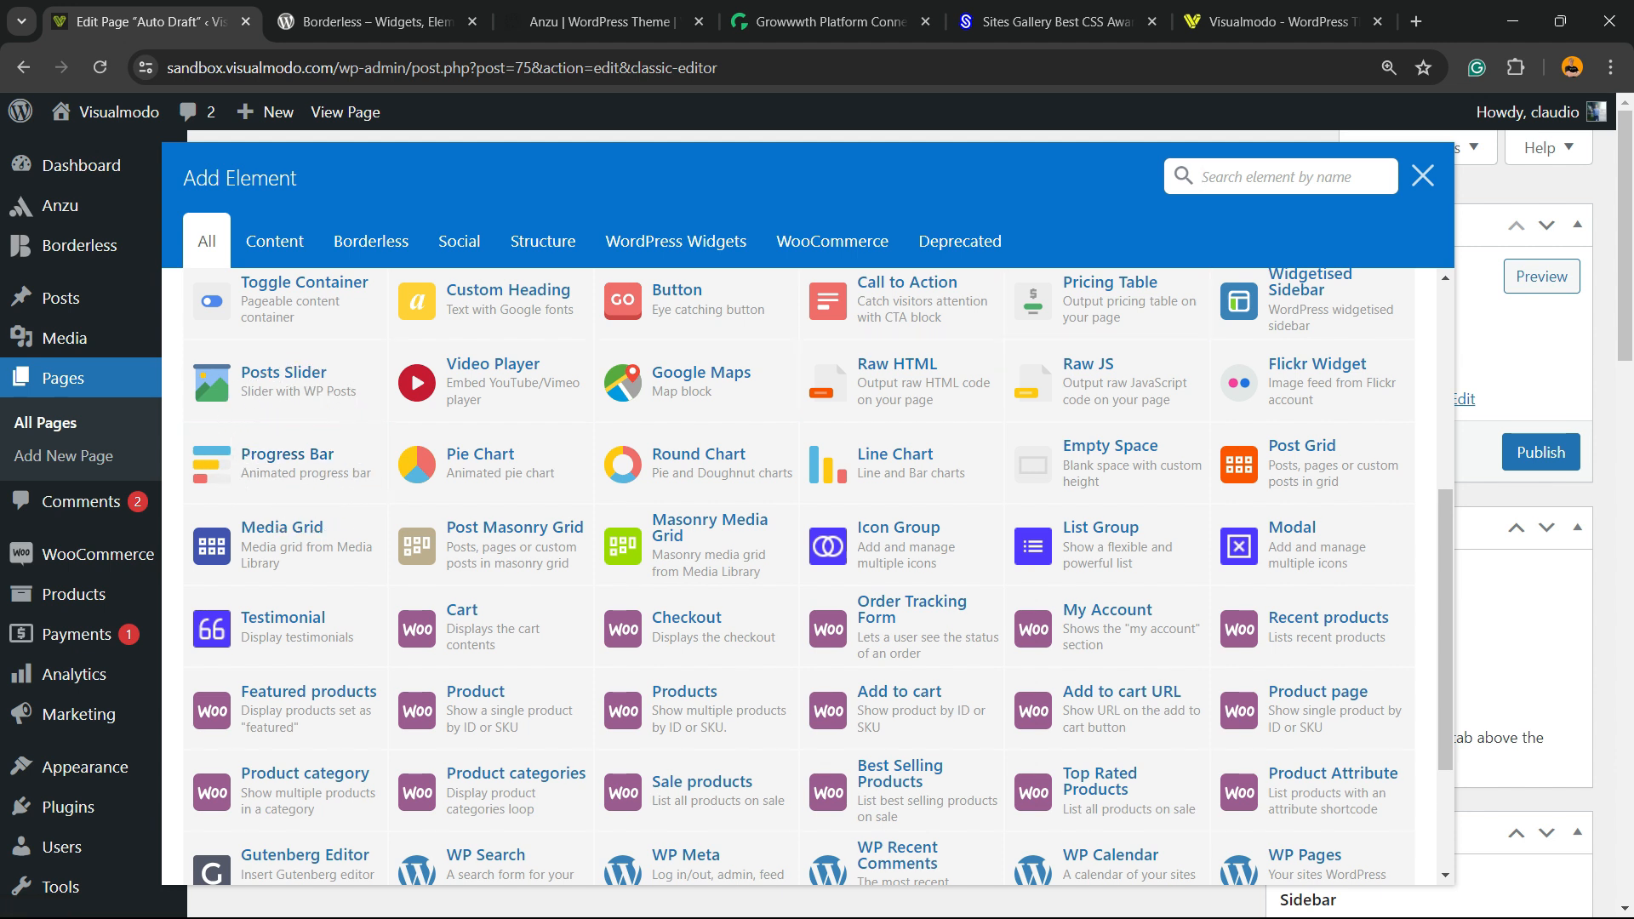
left_click(1273, 179)
key("Escape")
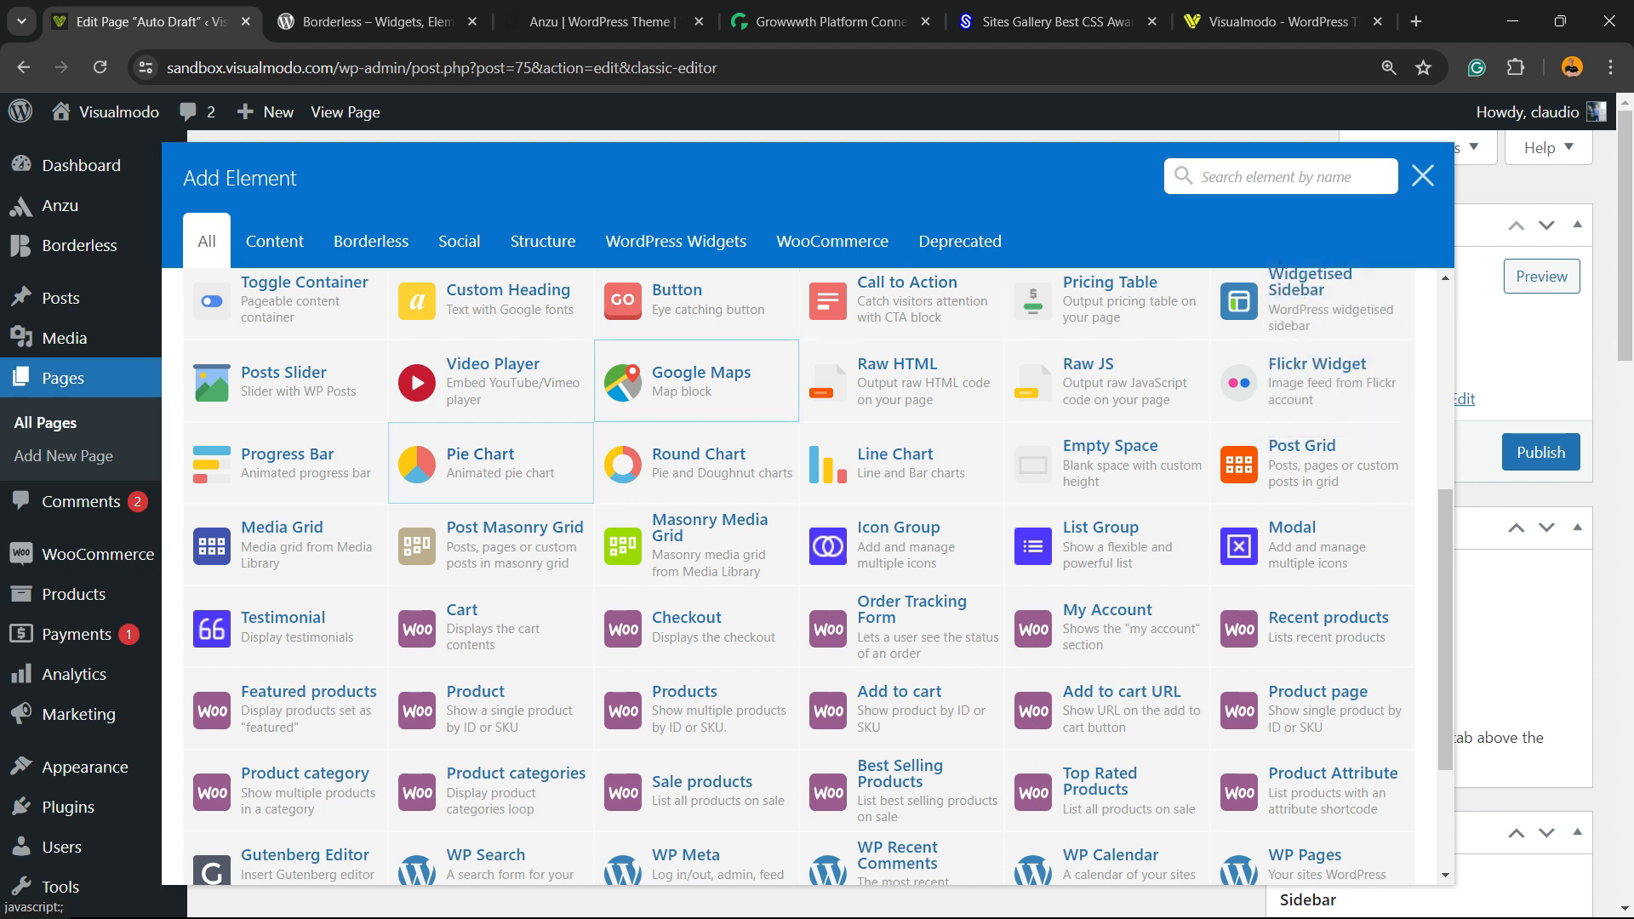
key("ctrl")
key("ctrl")
left_click(305, 474)
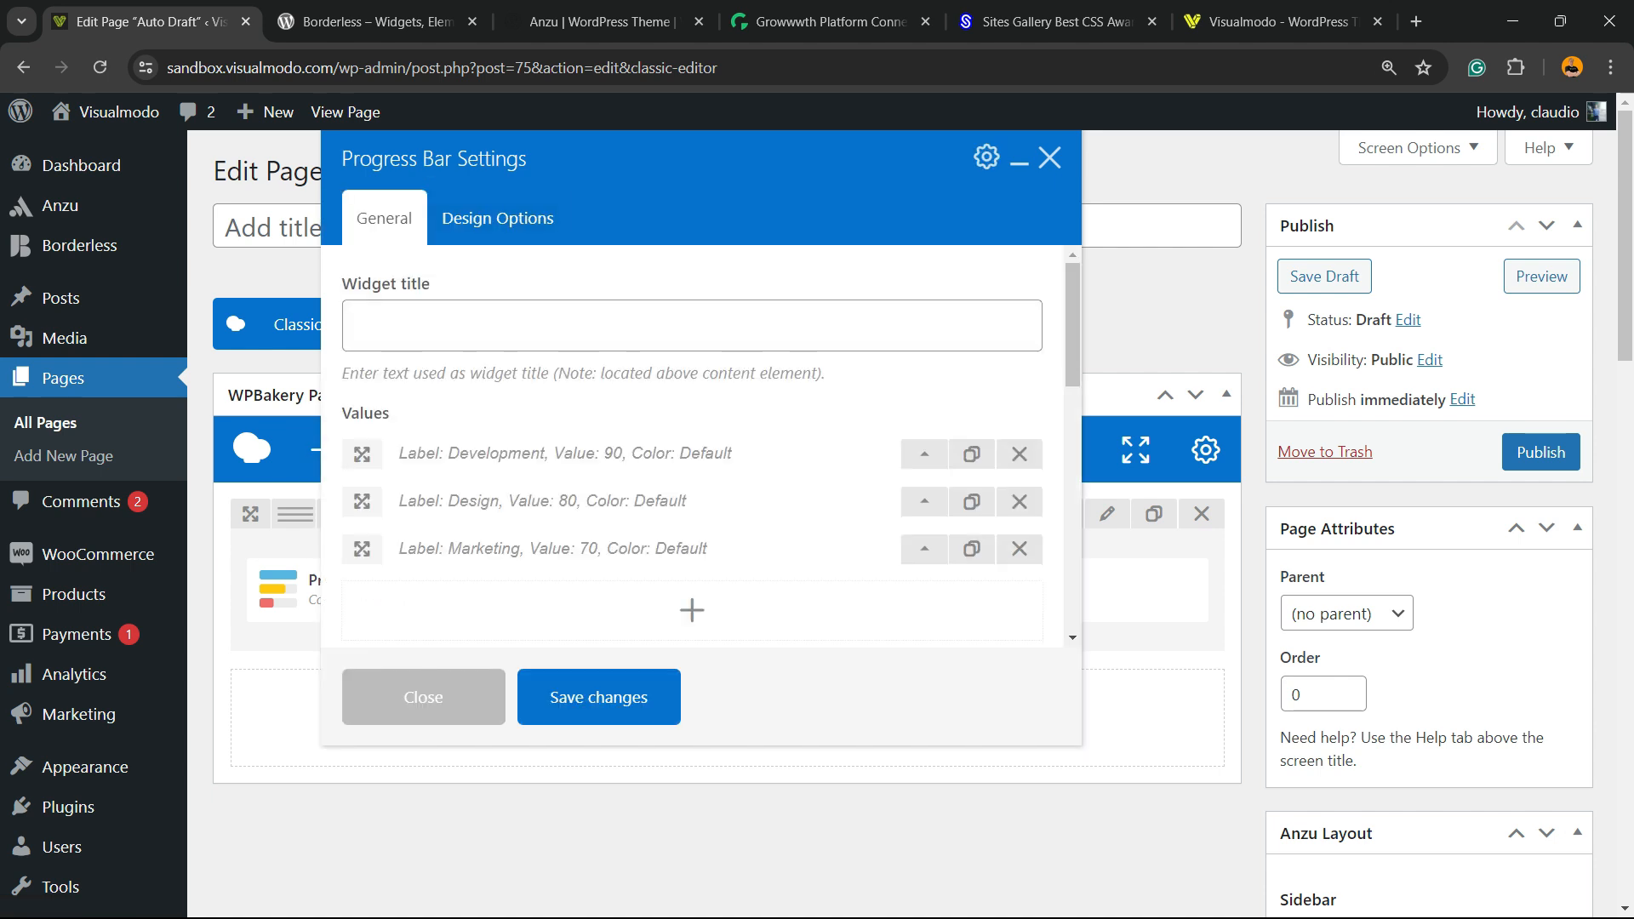
left_click(582, 696)
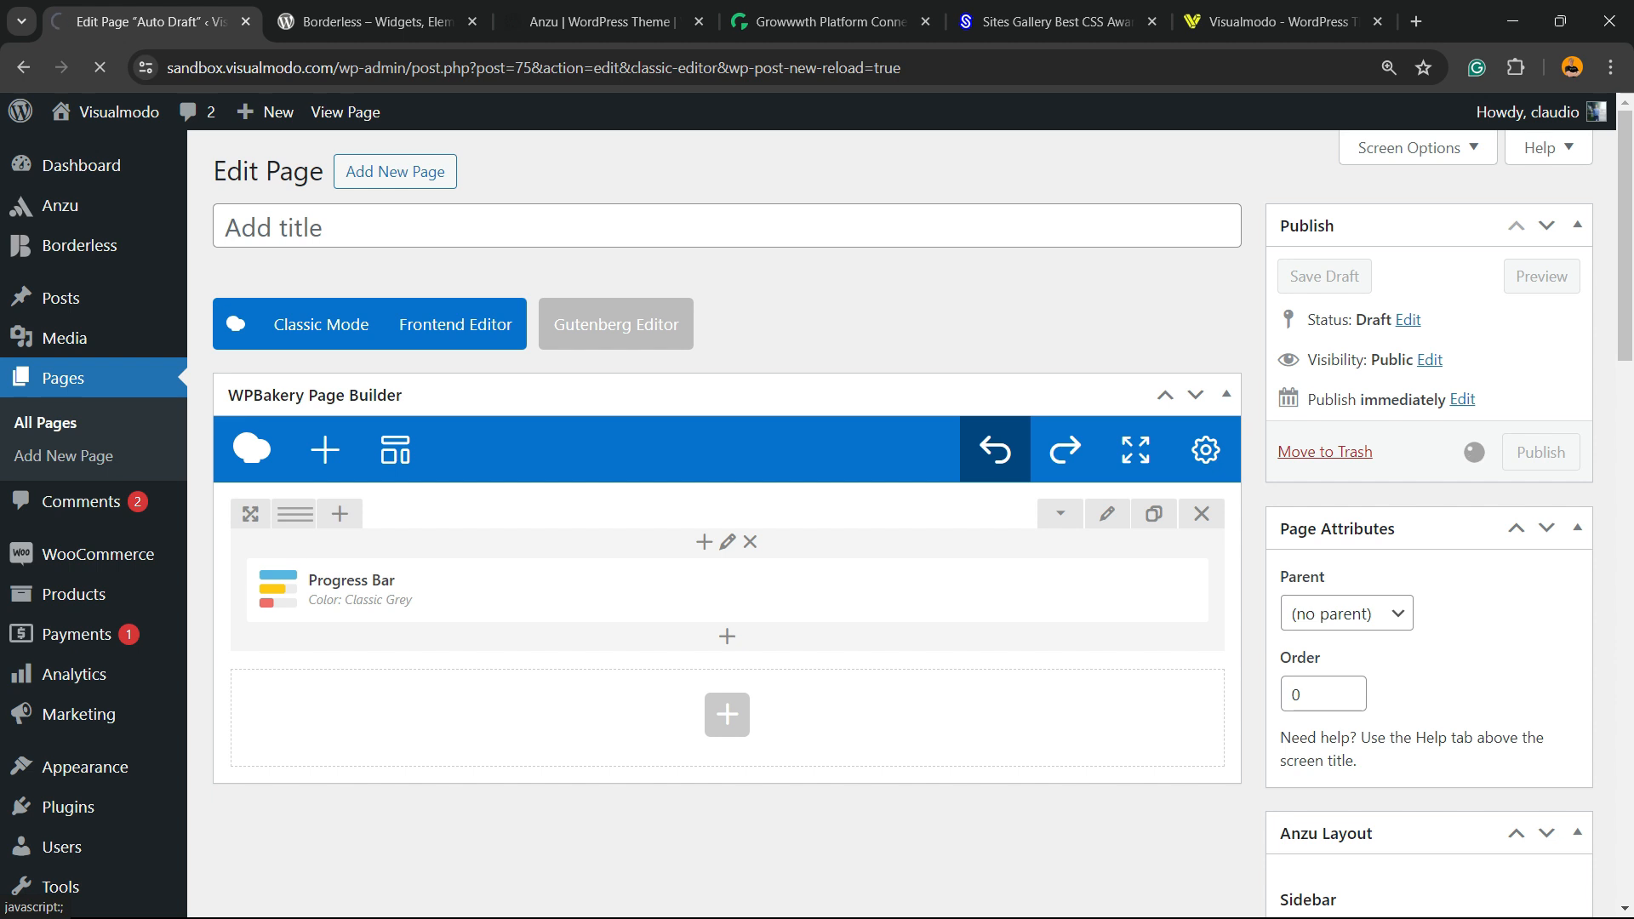
Publish the page, view it through its permalink in a separate browser tab, and return to the page editor.
right_click(517, 338)
left_click(558, 353)
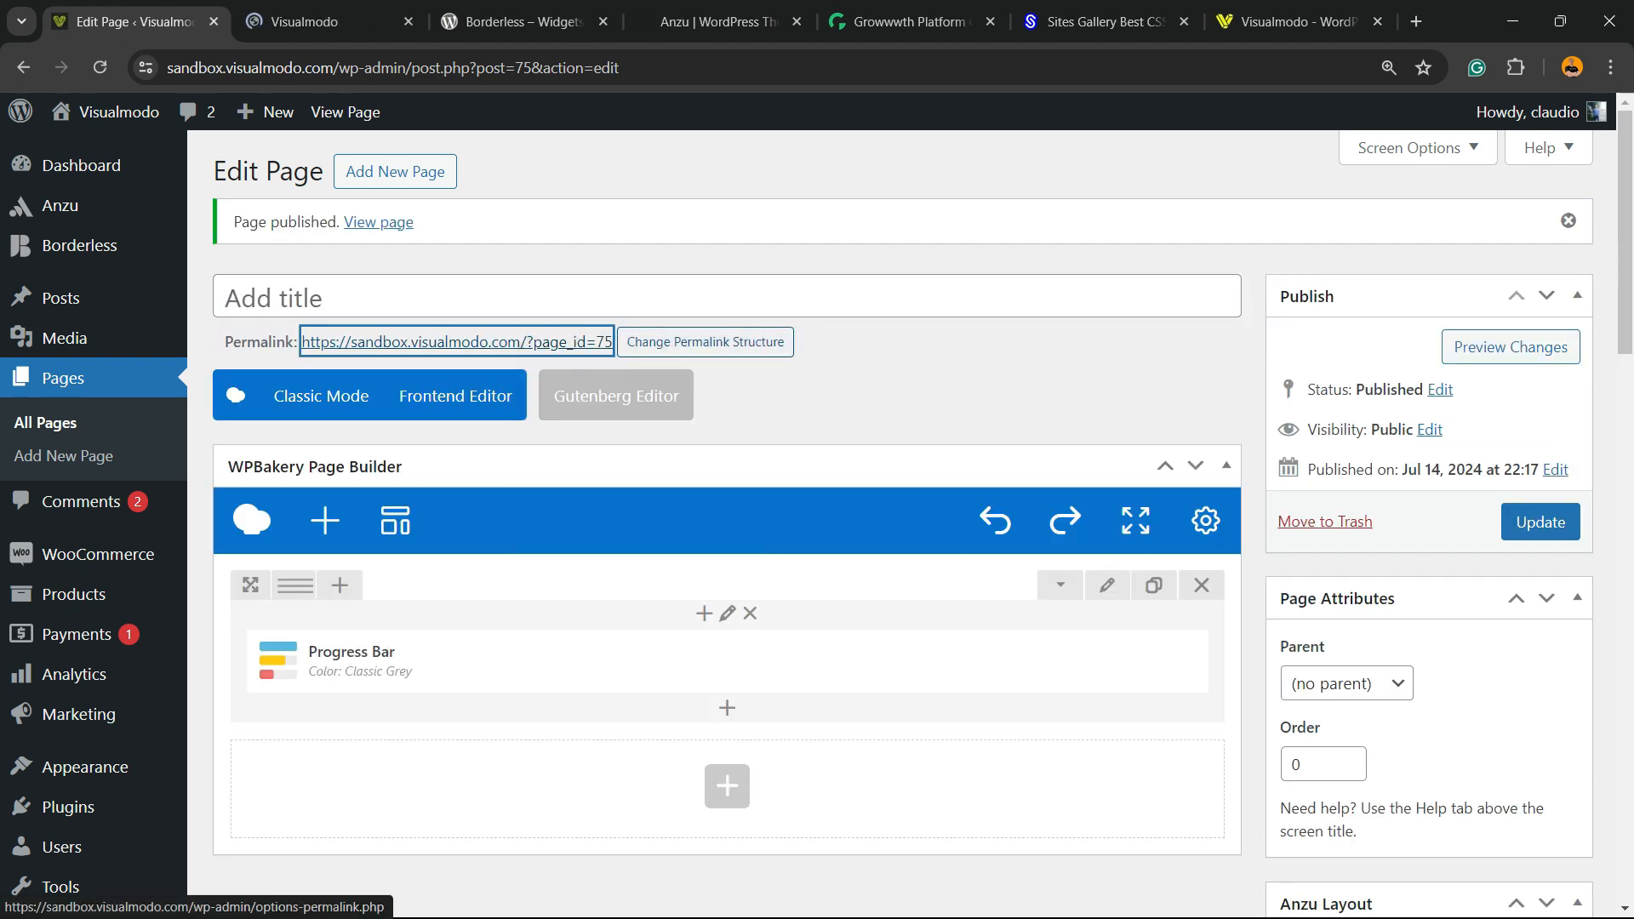
left_click(325, 22)
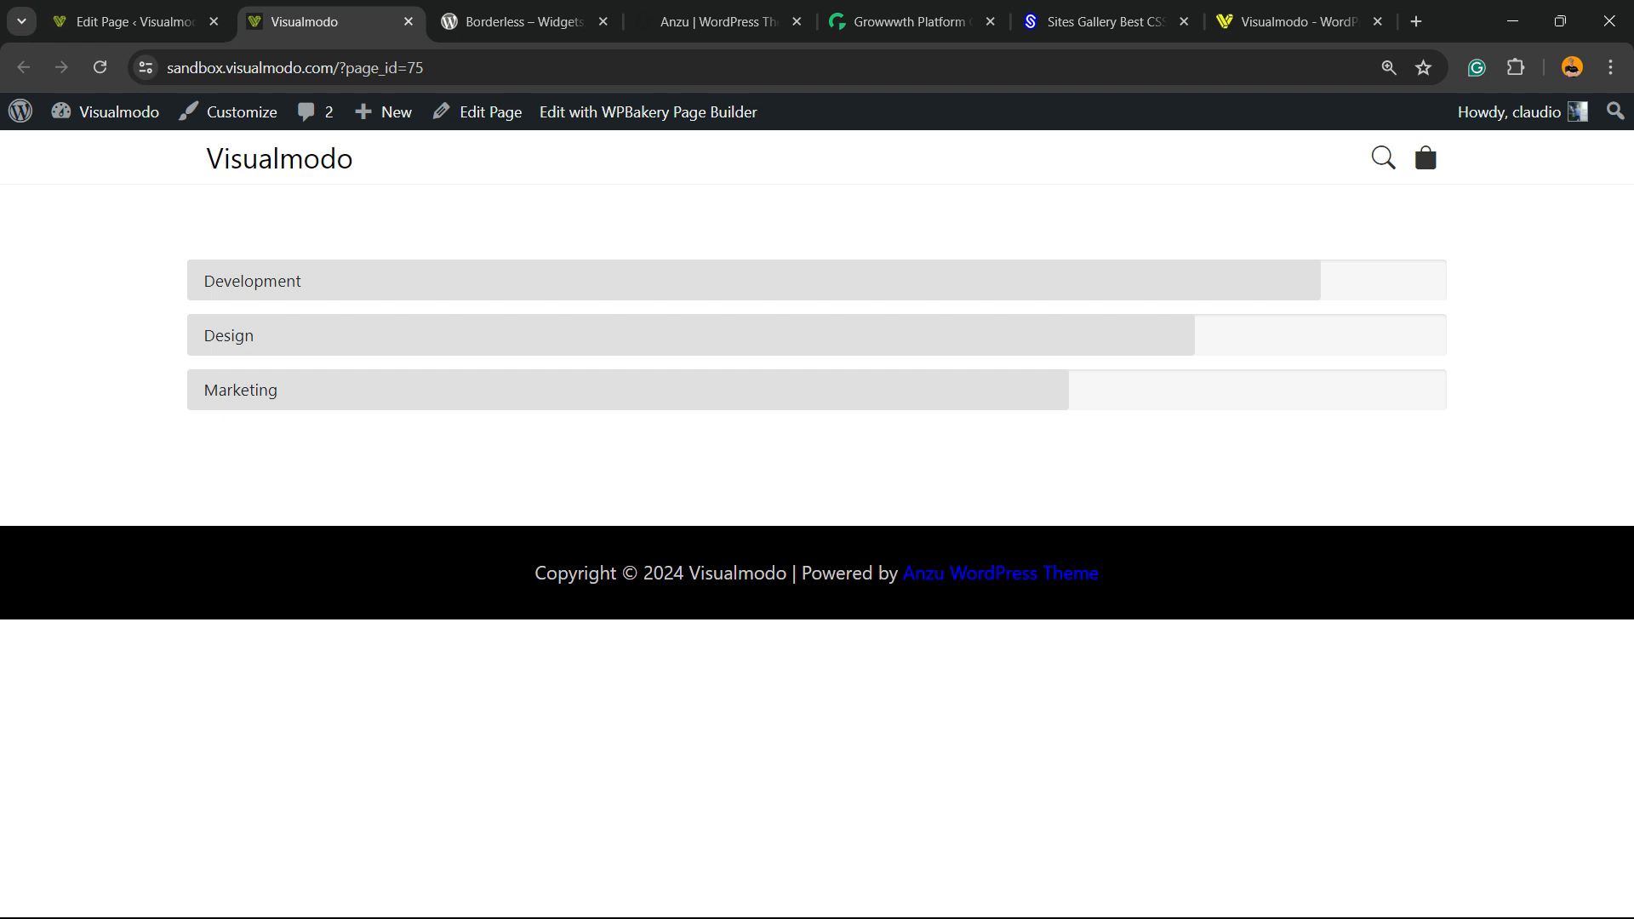
left_click(136, 22)
scroll(727, 511, "down", 1)
scroll(727, 511, "up", 2)
scroll(726, 511, "down", 3)
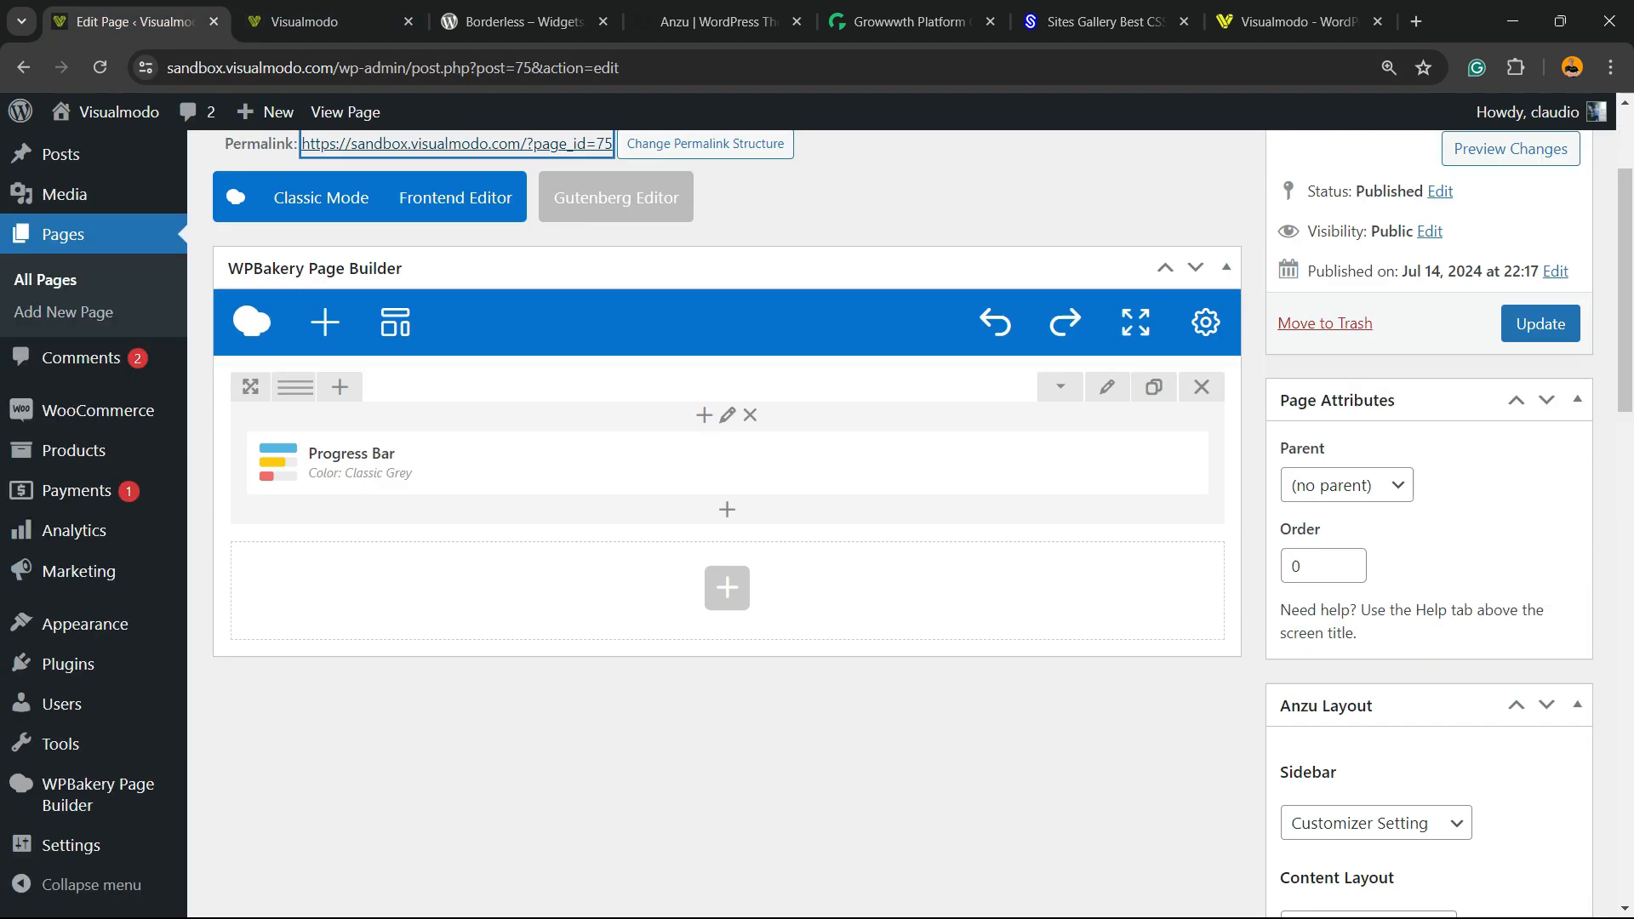
Add an SVG element below the progress bar in the same column and remove it again.
key("ctrl+plus")
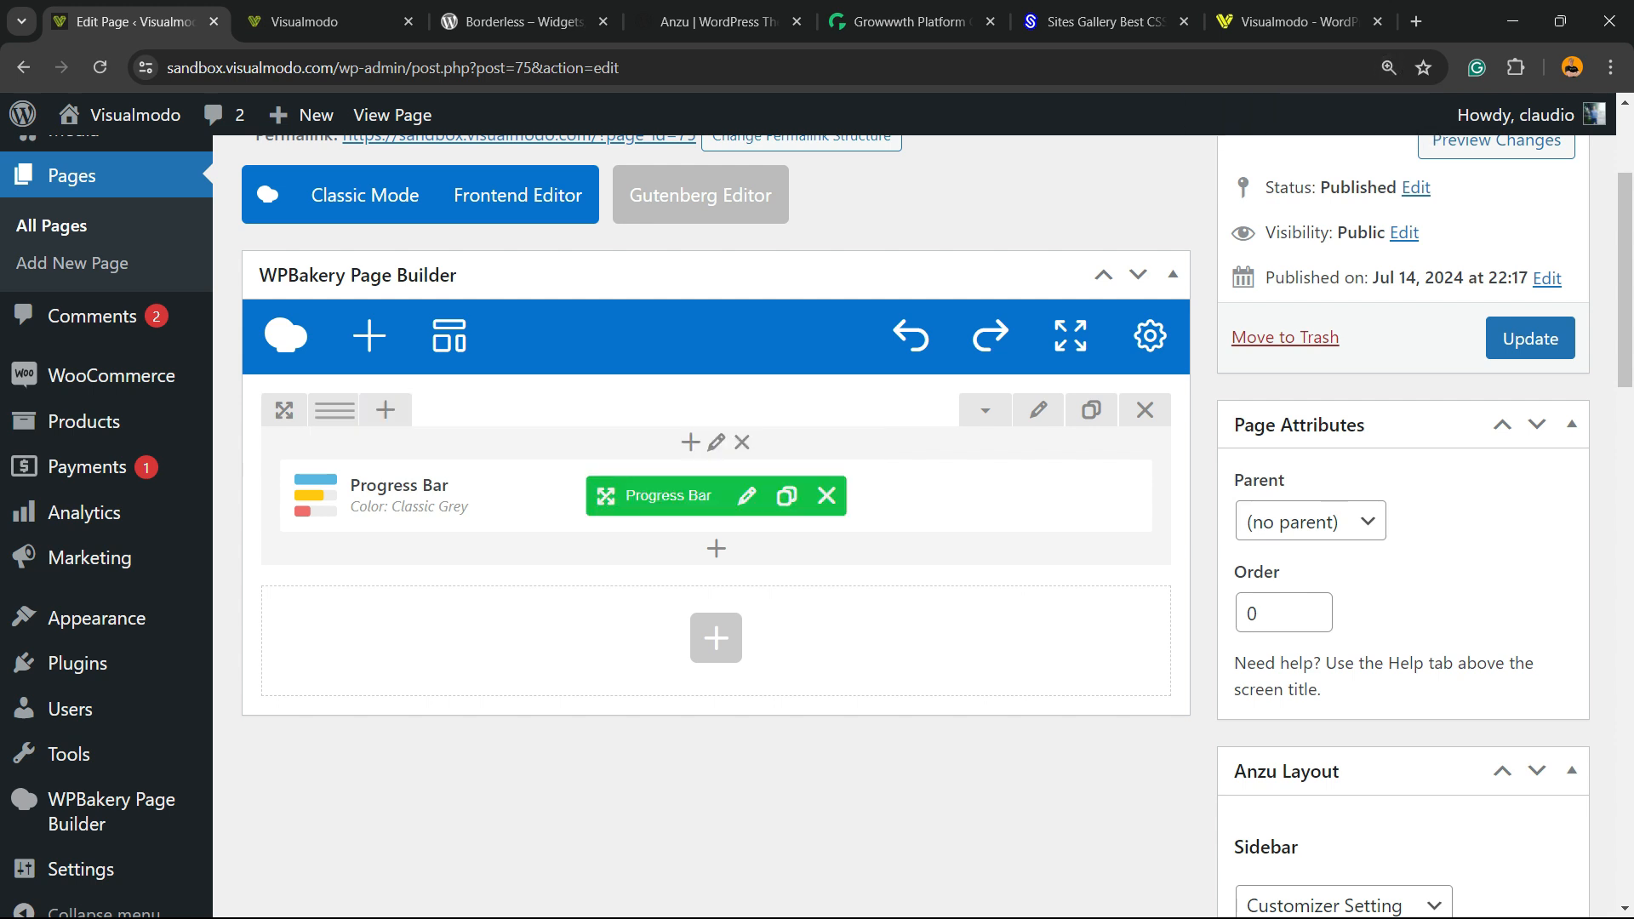
mouse_move(606, 496)
left_mouse_down()
mouse_move(711, 577)
mouse_move(716, 518)
mouse_move(652, 549)
mouse_move(696, 544)
left_mouse_up()
left_click_drag(334, 410, 498, 440)
left_click(717, 548)
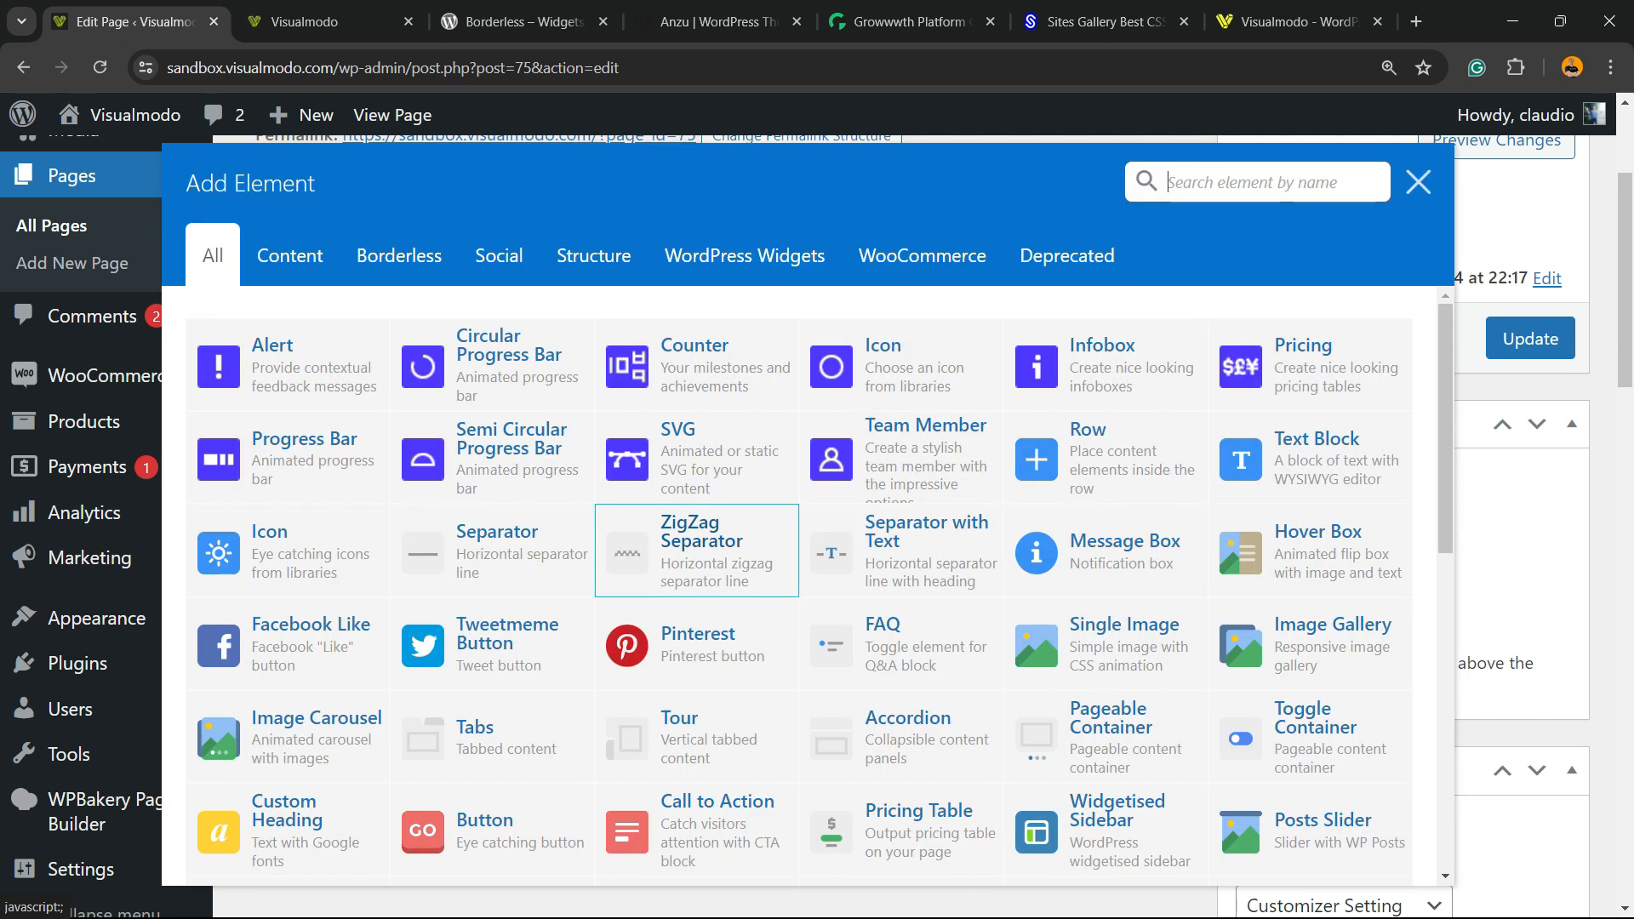
left_click(601, 437)
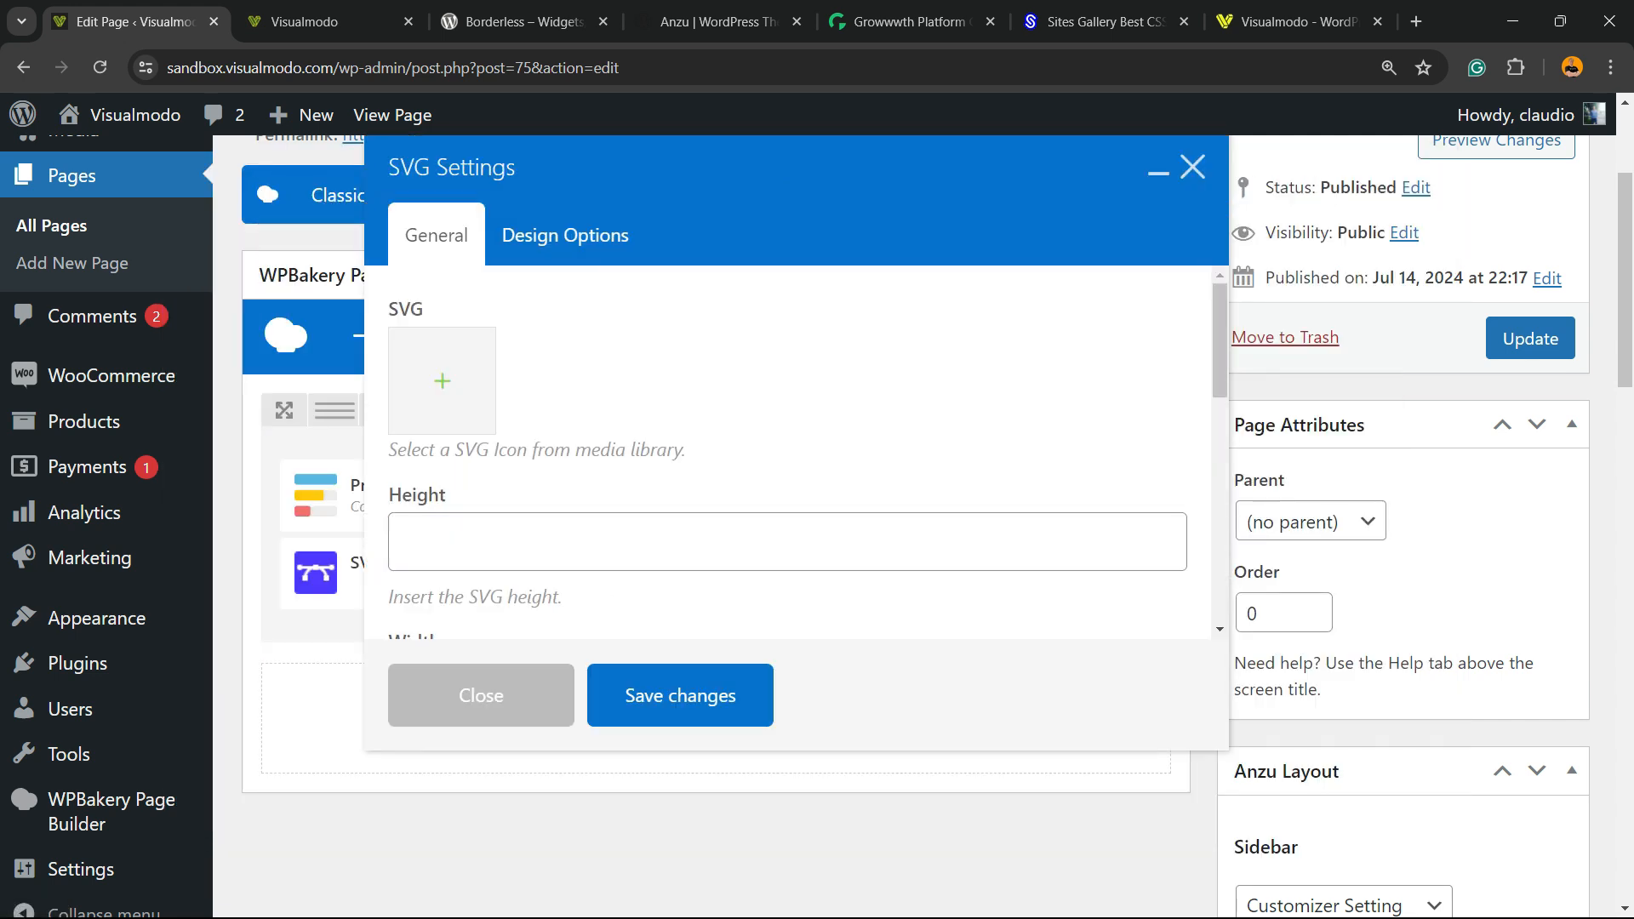
left_click(1192, 167)
left_click(799, 573)
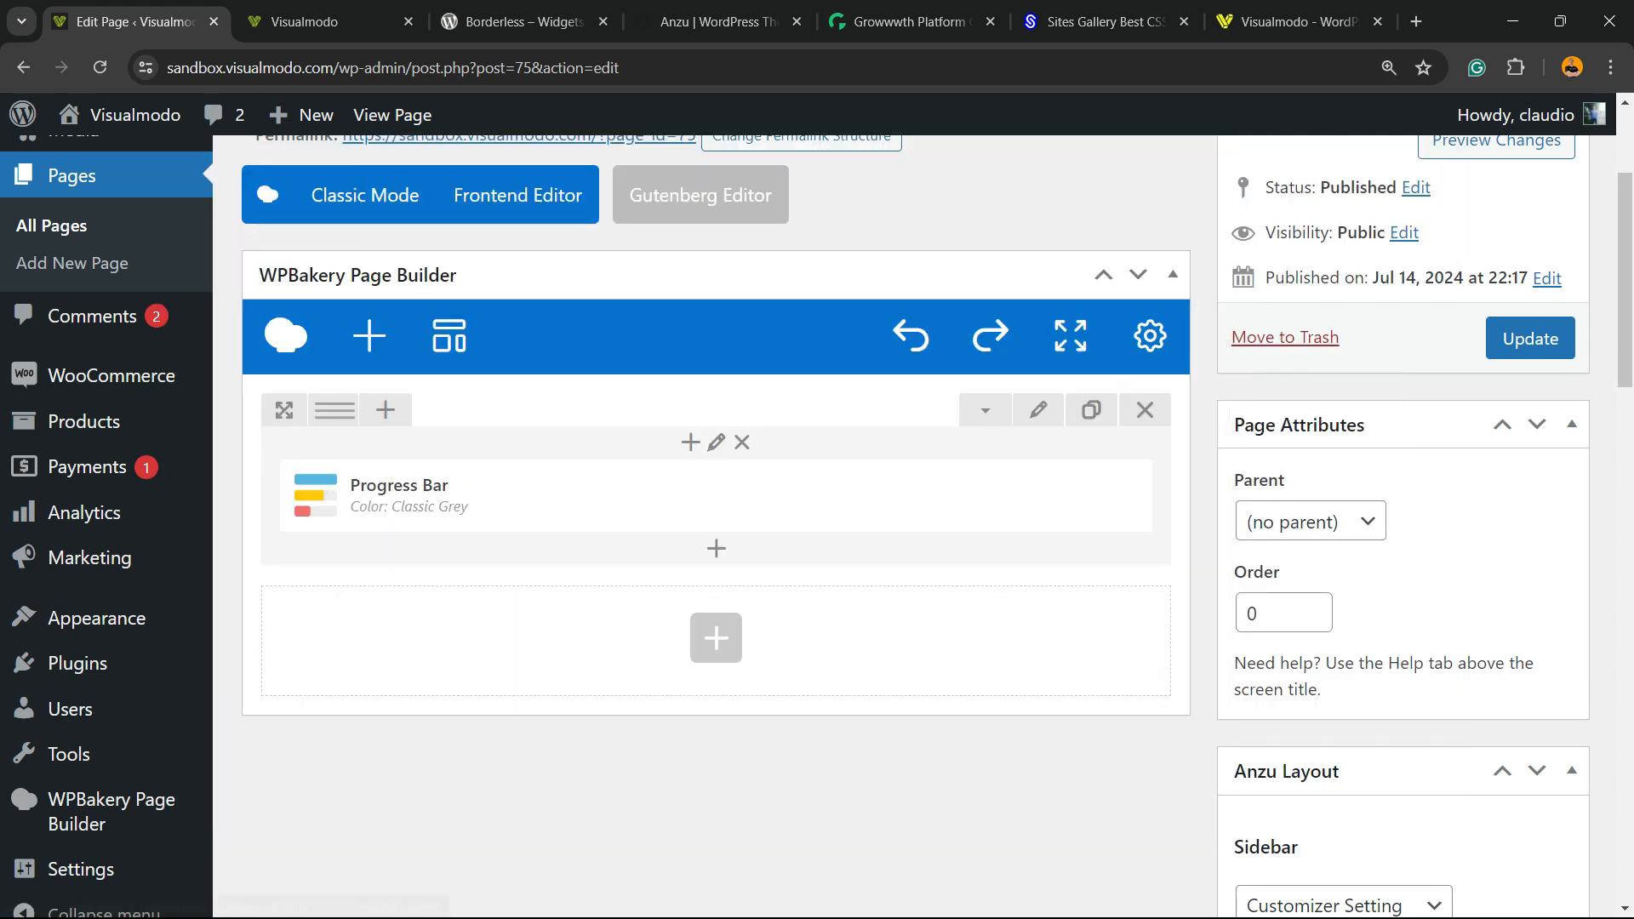
Change the row layout to two equal columns, 1/2 + 1/2.
left_click_drag(289, 405, 299, 401)
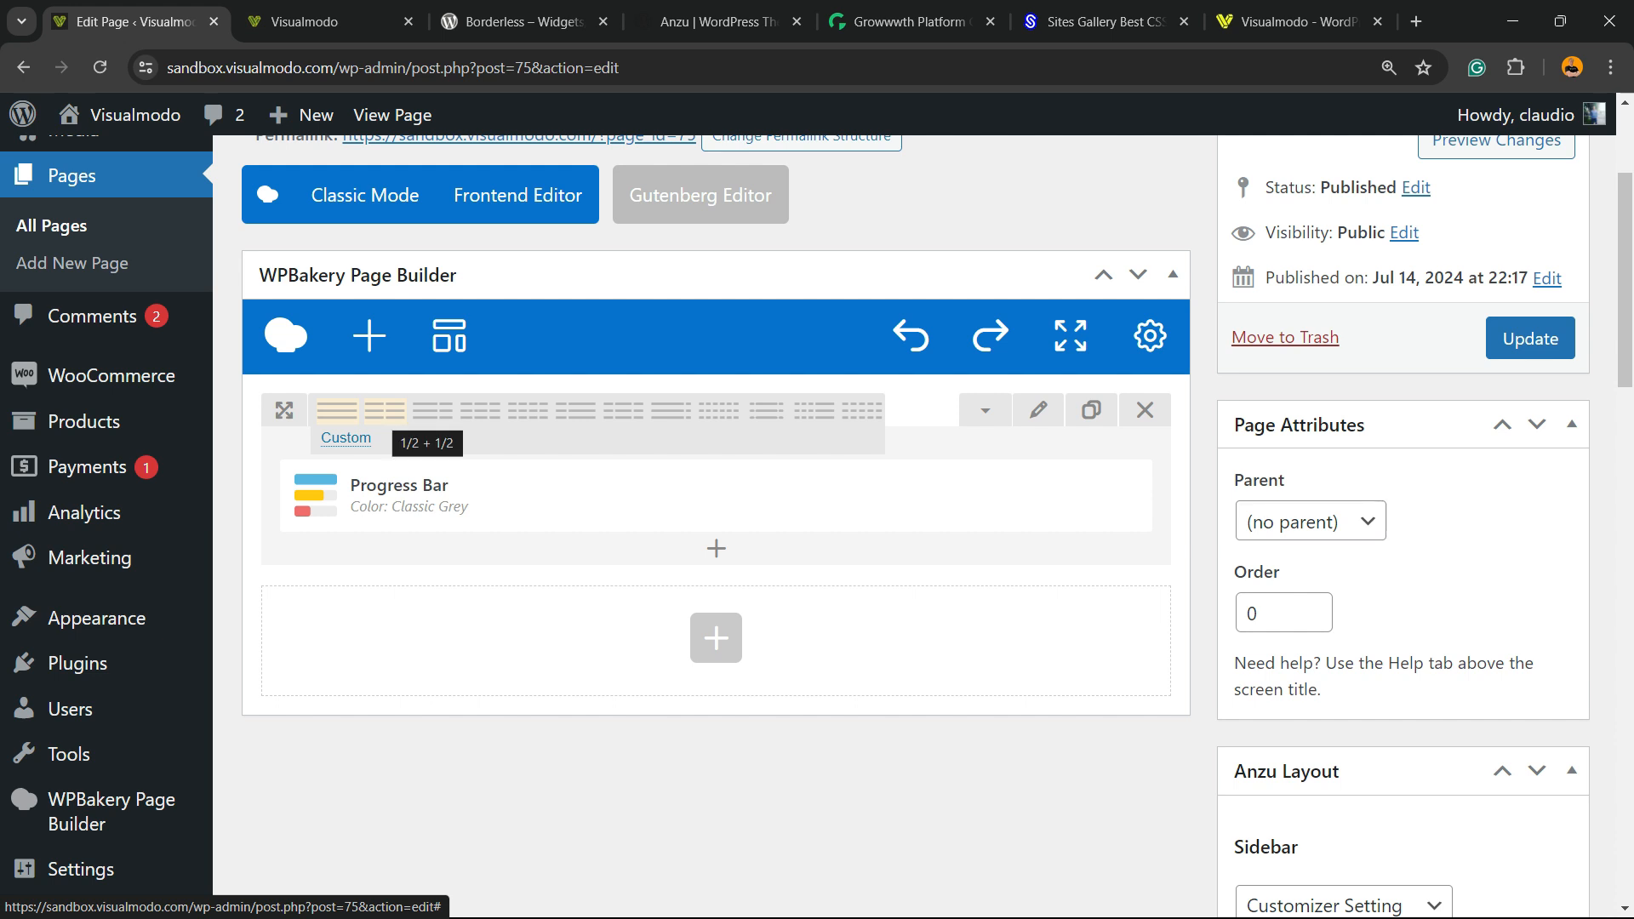
left_click(385, 412)
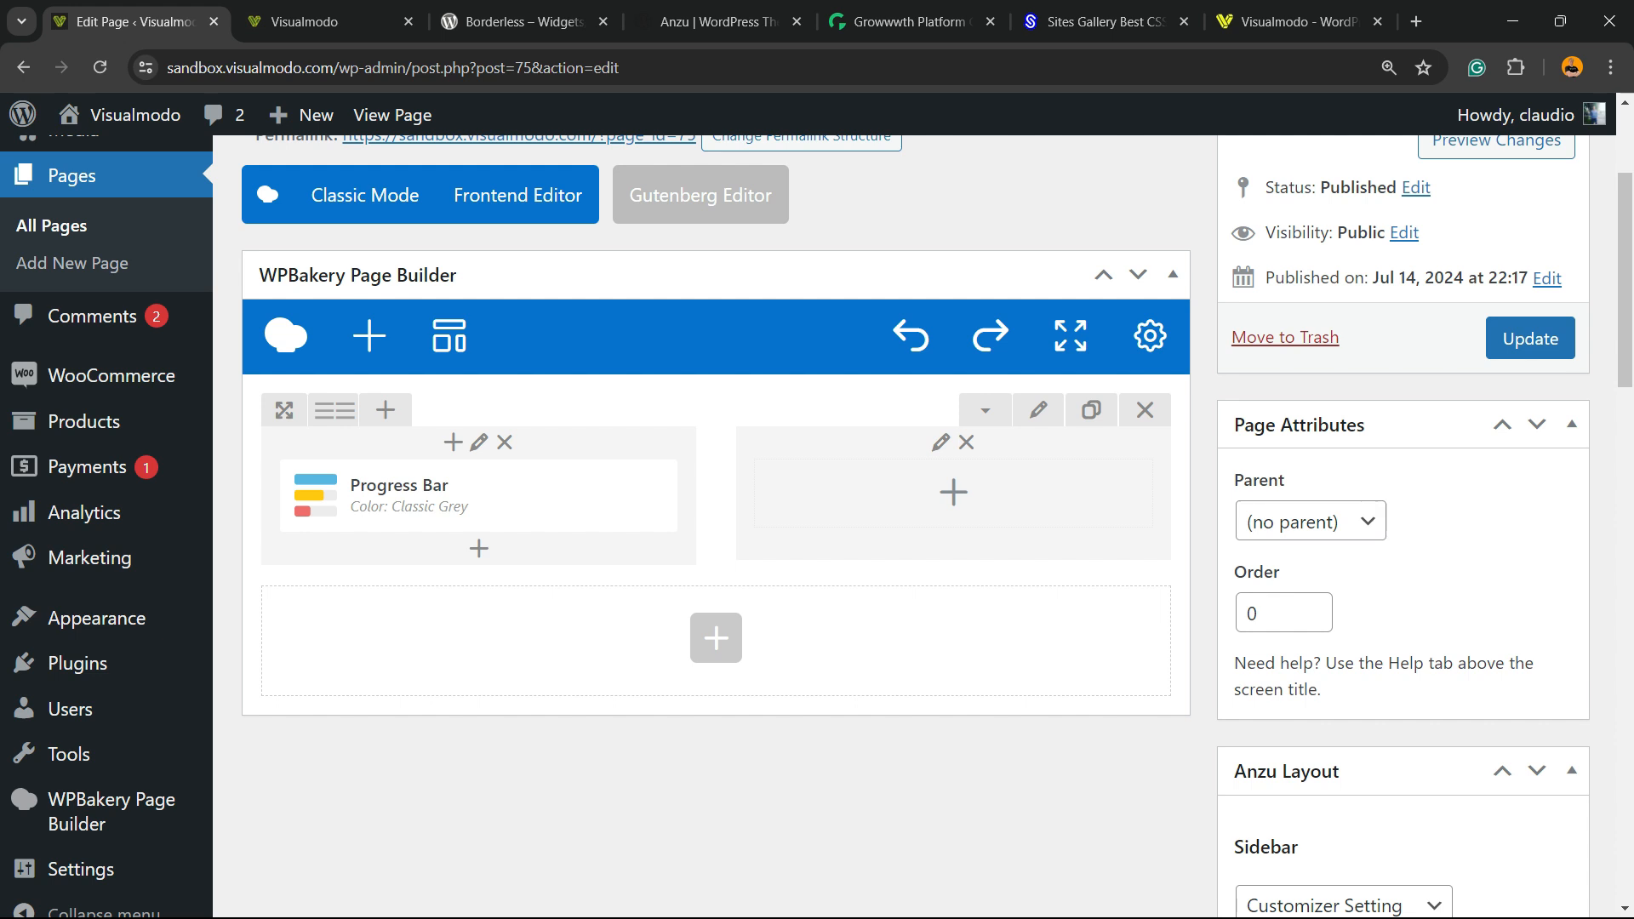
Duplicate the Progress Bar element and move the copy into the empty second column of the row.
mouse_move(408, 496)
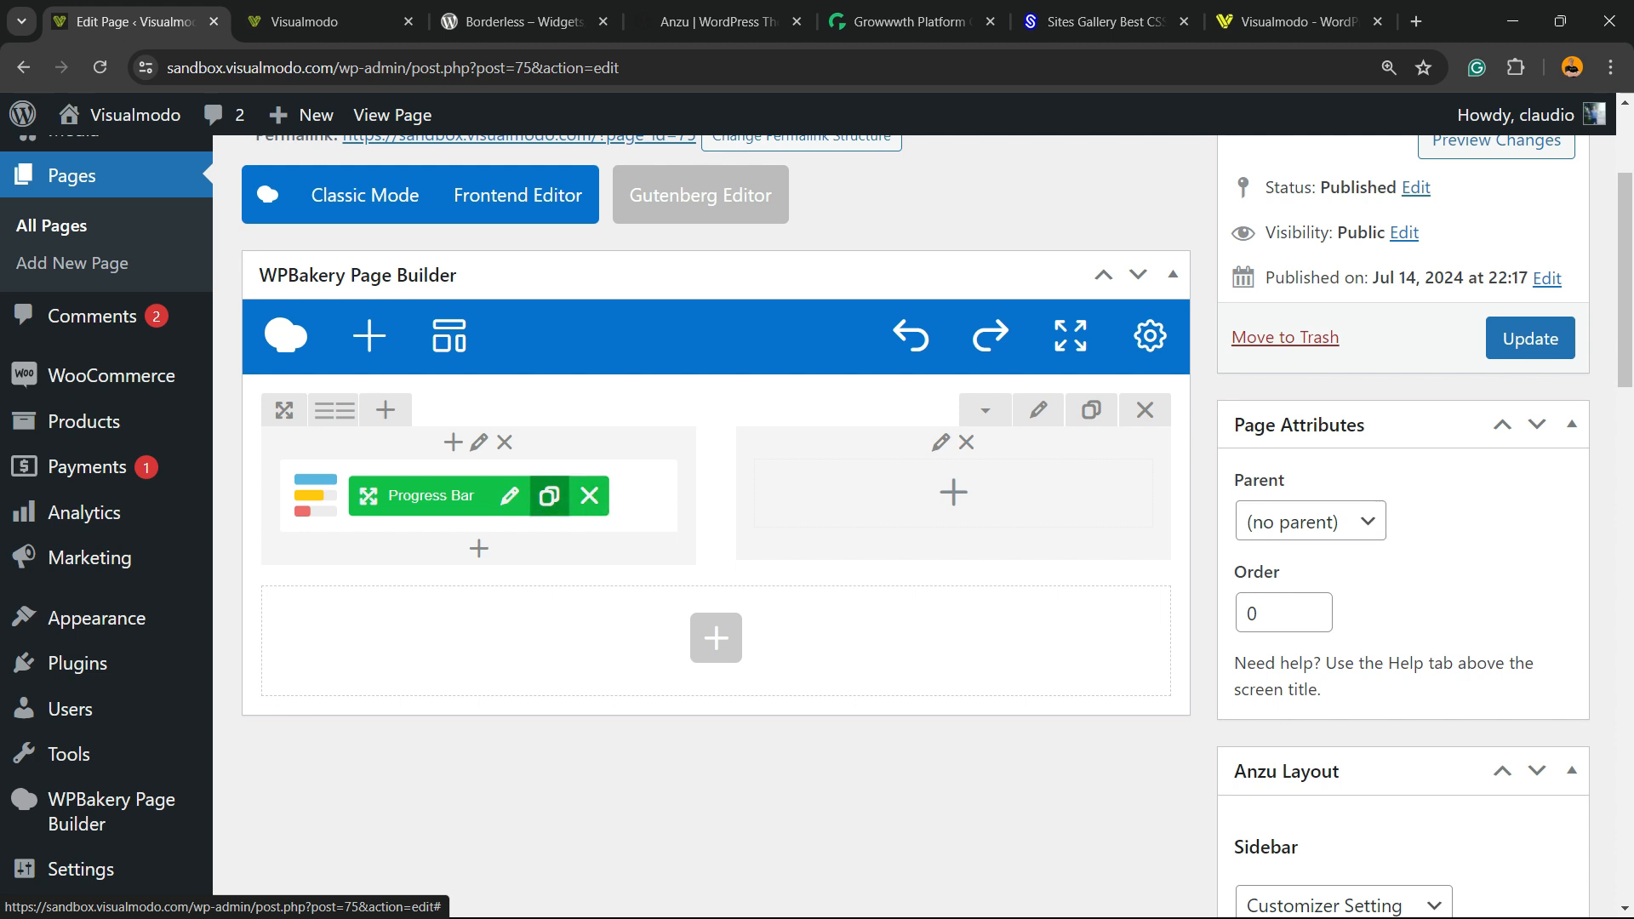
left_click(549, 496)
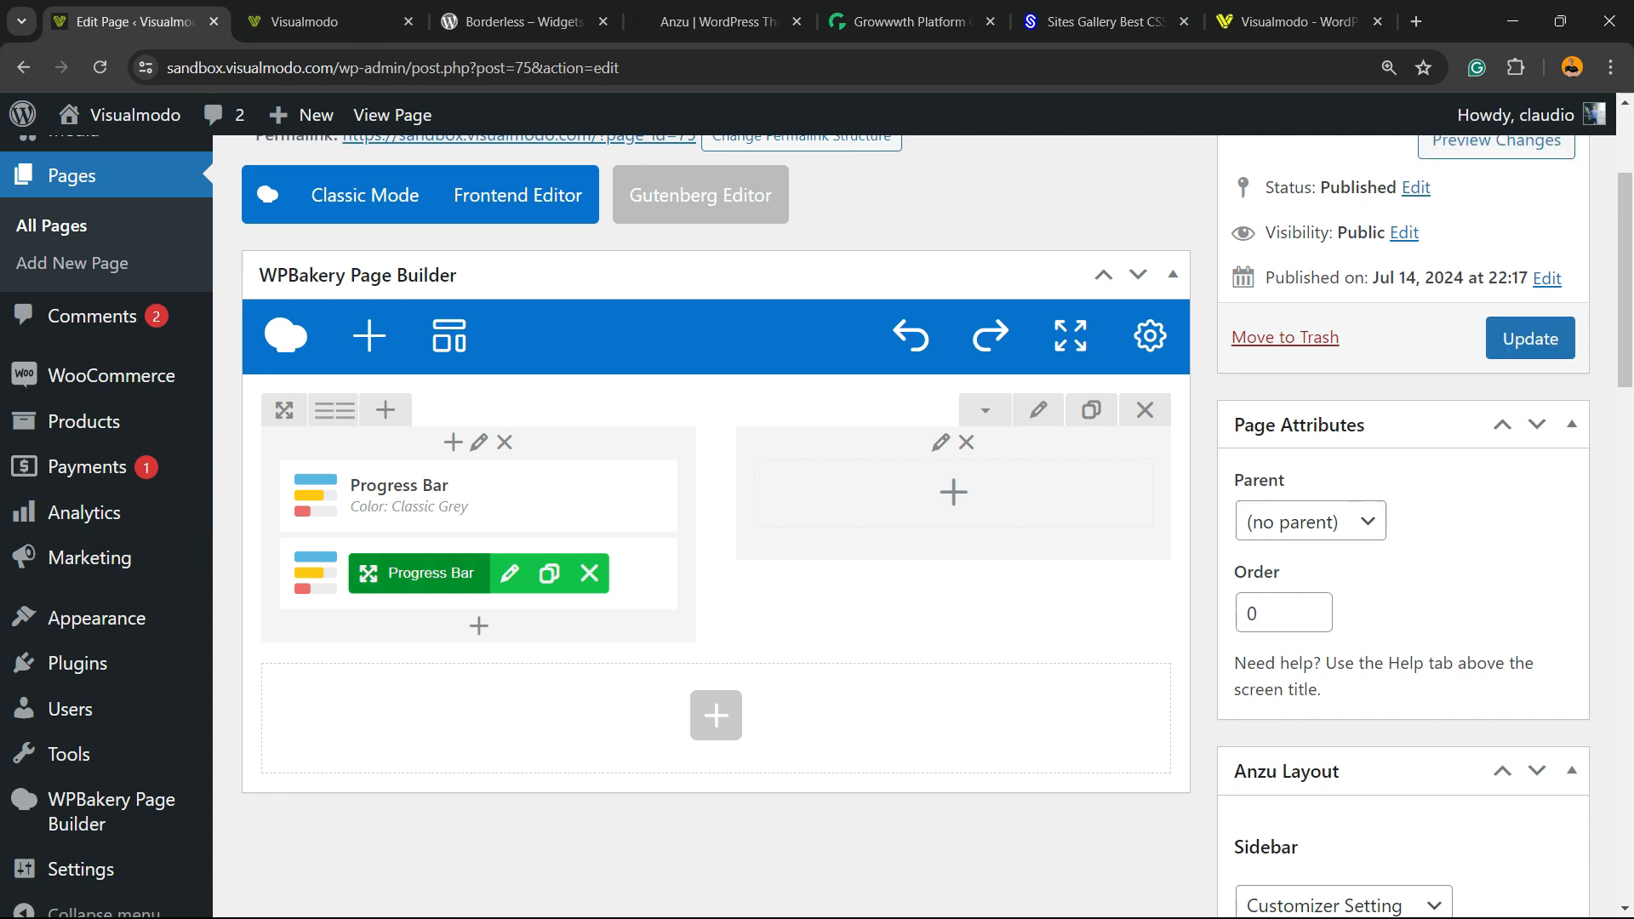
left_click_drag(367, 572, 860, 502)
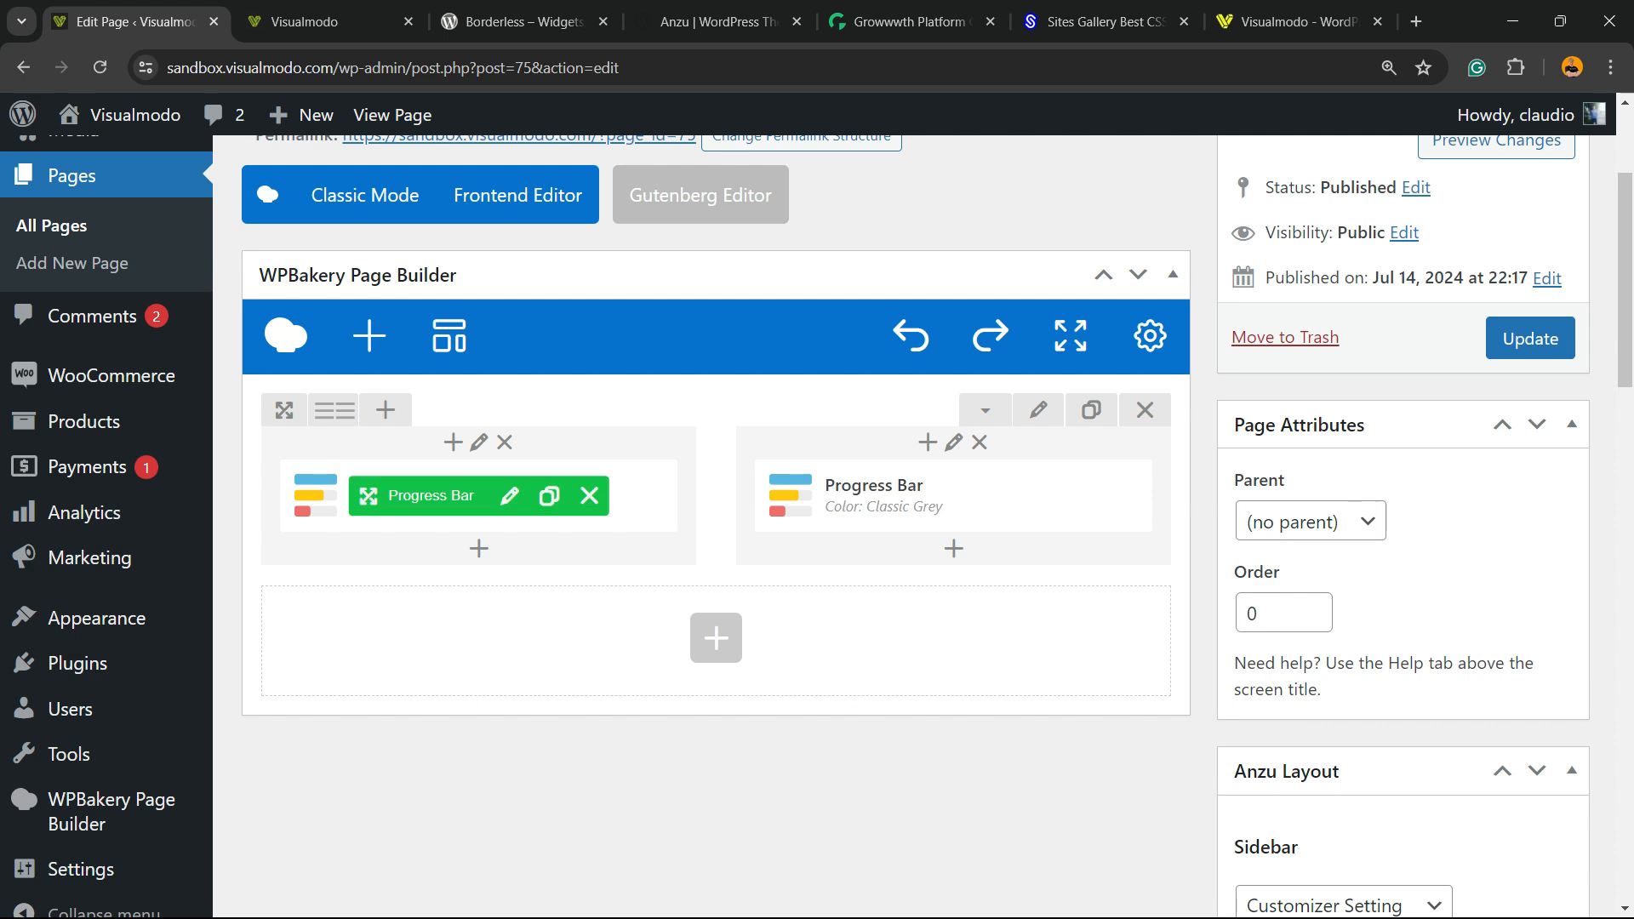
Preview the page with its two progress bar columns in a separate browser tab and return to the page editor.
scroll(715, 510, "up", 2)
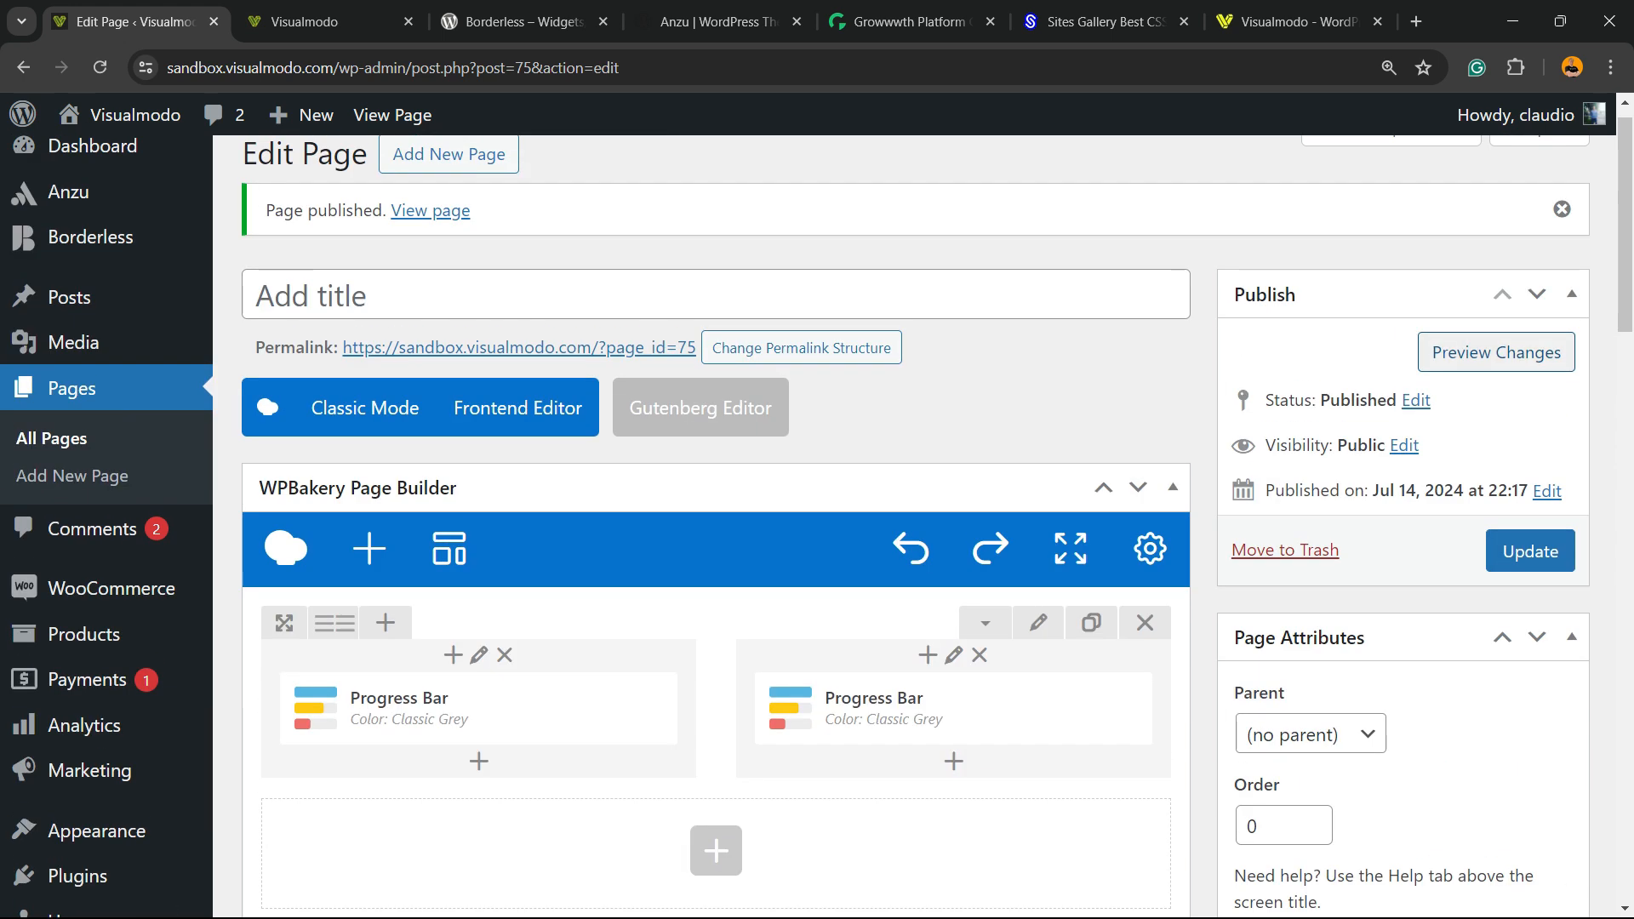
left_click(1496, 353)
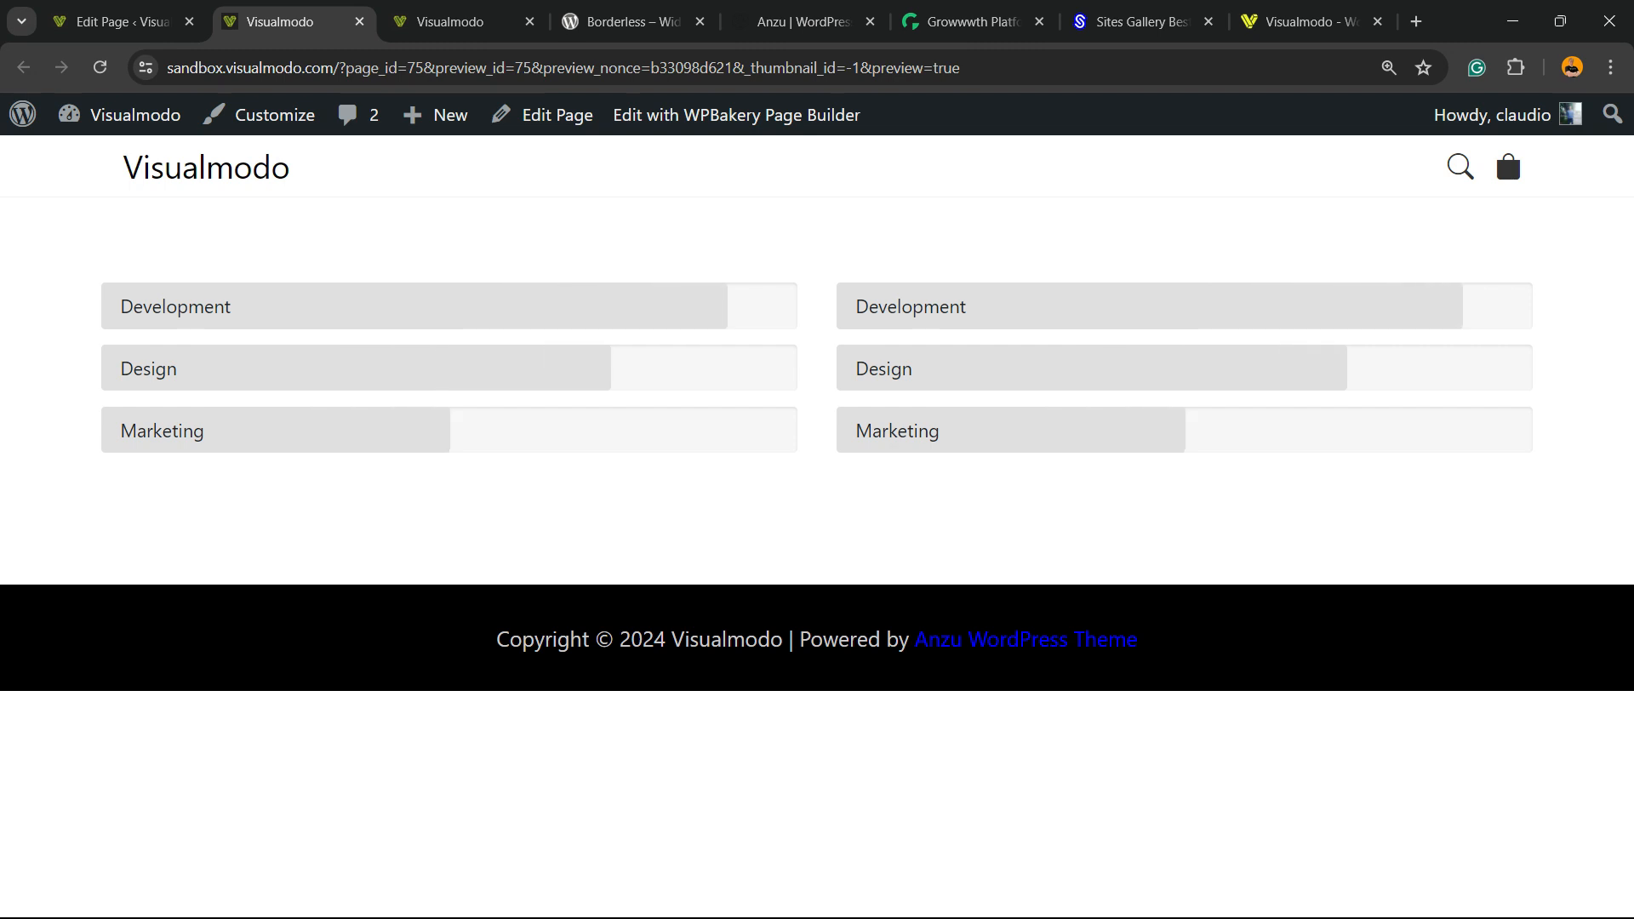
left_click(119, 21)
Open the settings of the first column's Progress Bar and set its widget title to "Title".
scroll(715, 510, "down", 2)
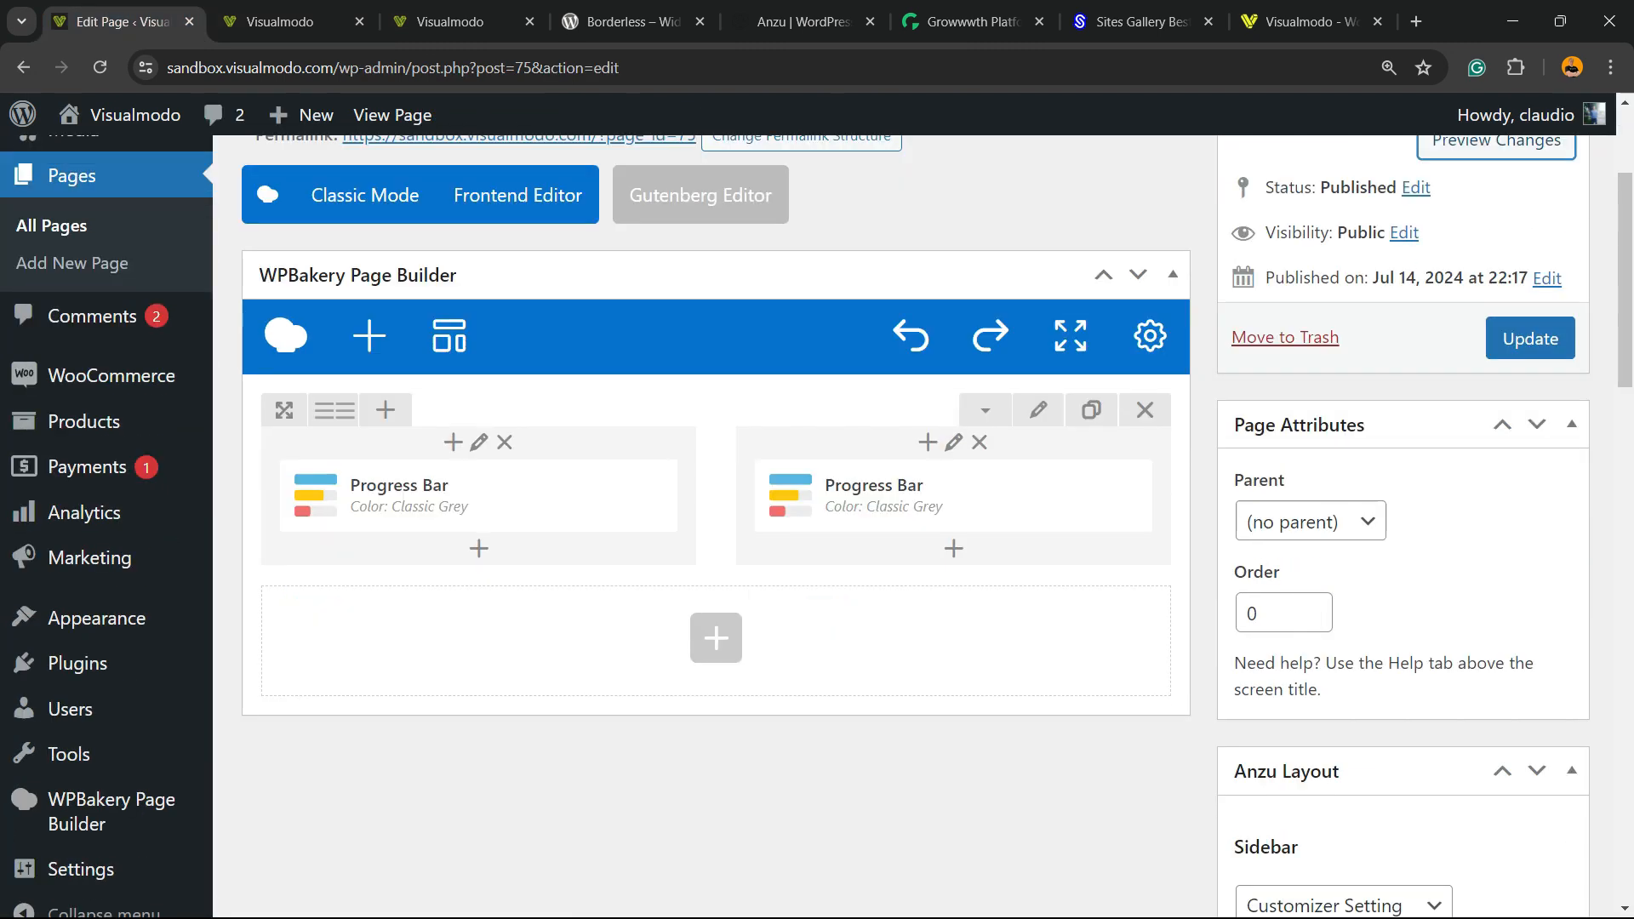
left_click(509, 496)
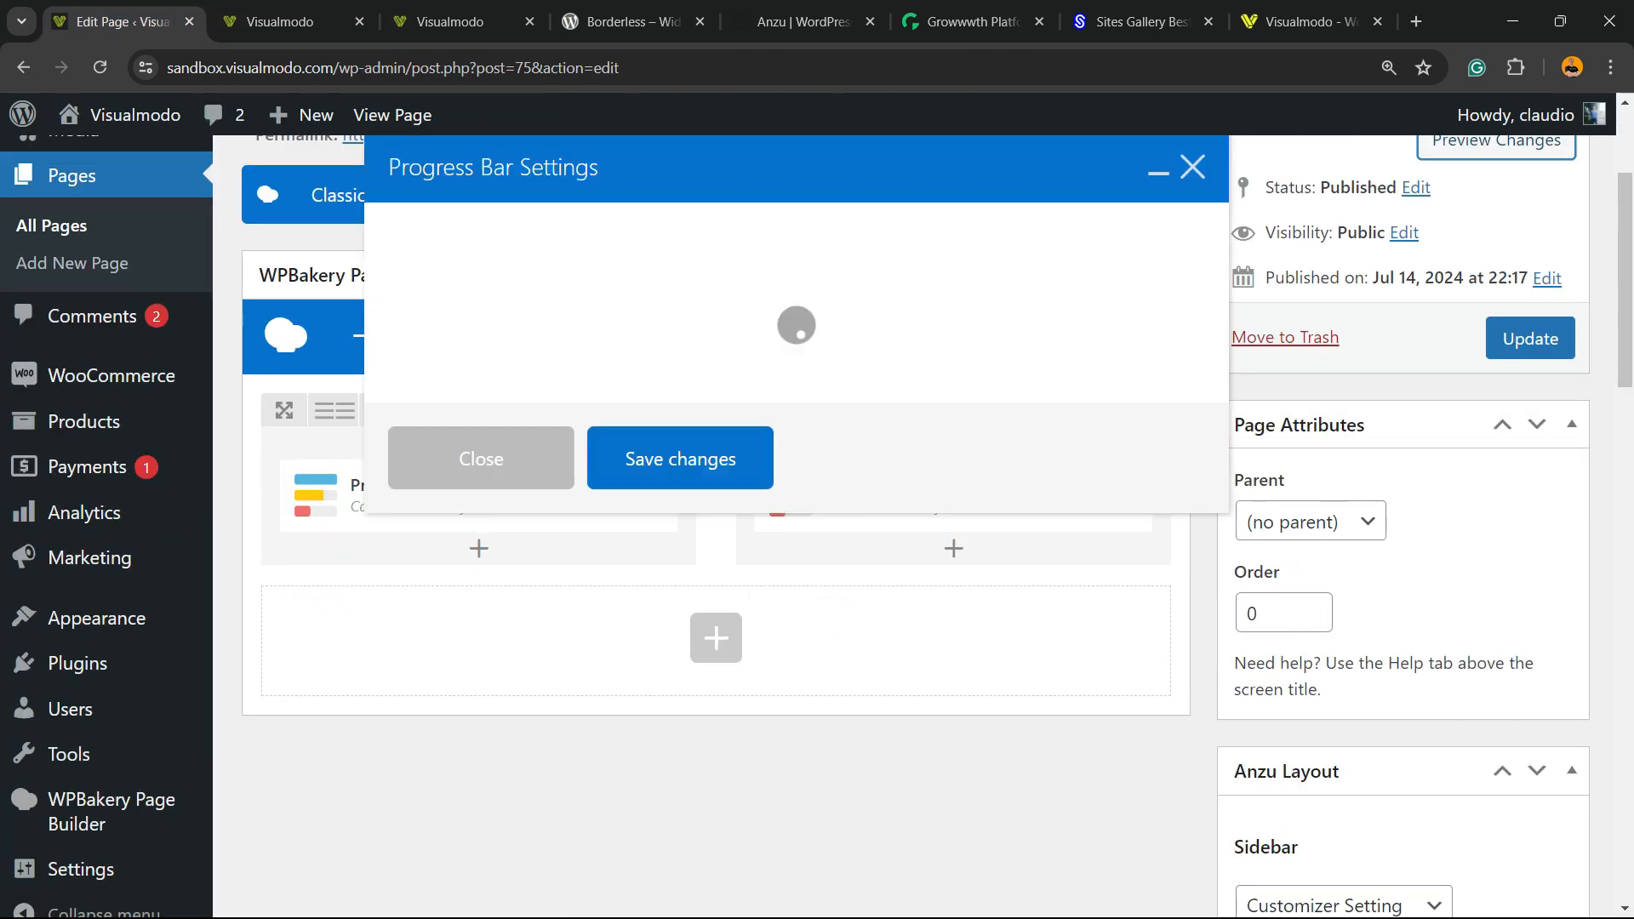
left_click(397, 356)
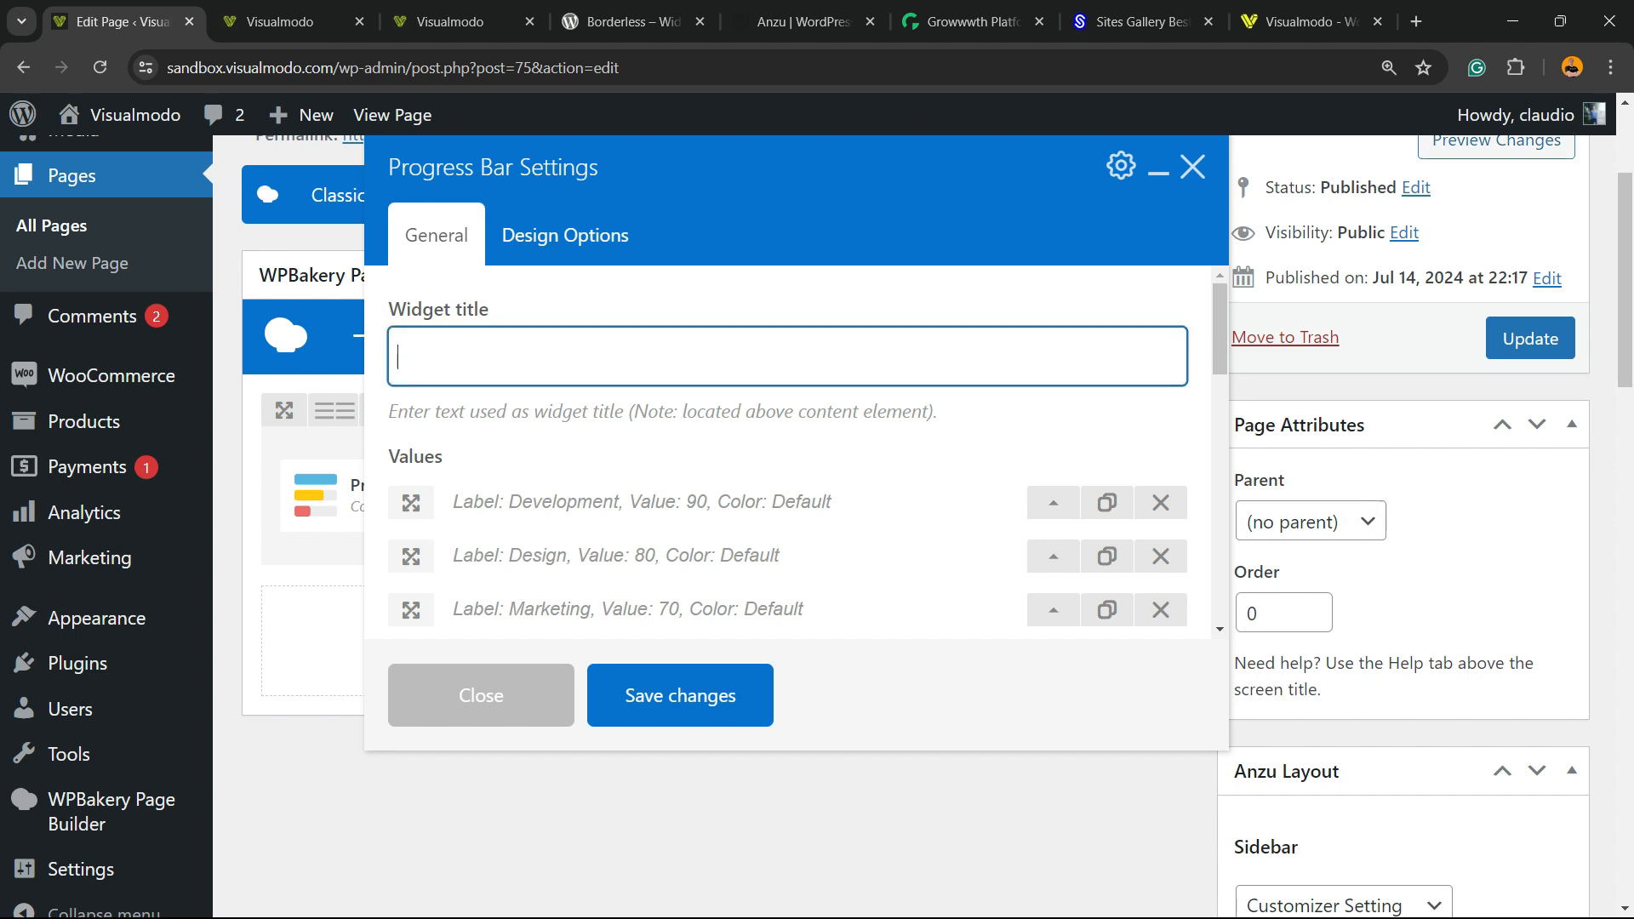
type("R")
key("BackSpace")
type("S")
key("BackSpace")
type("Title")
Set the first column's Progress Bar units to %.
scroll(787, 451, "down", 5)
left_click(515, 414)
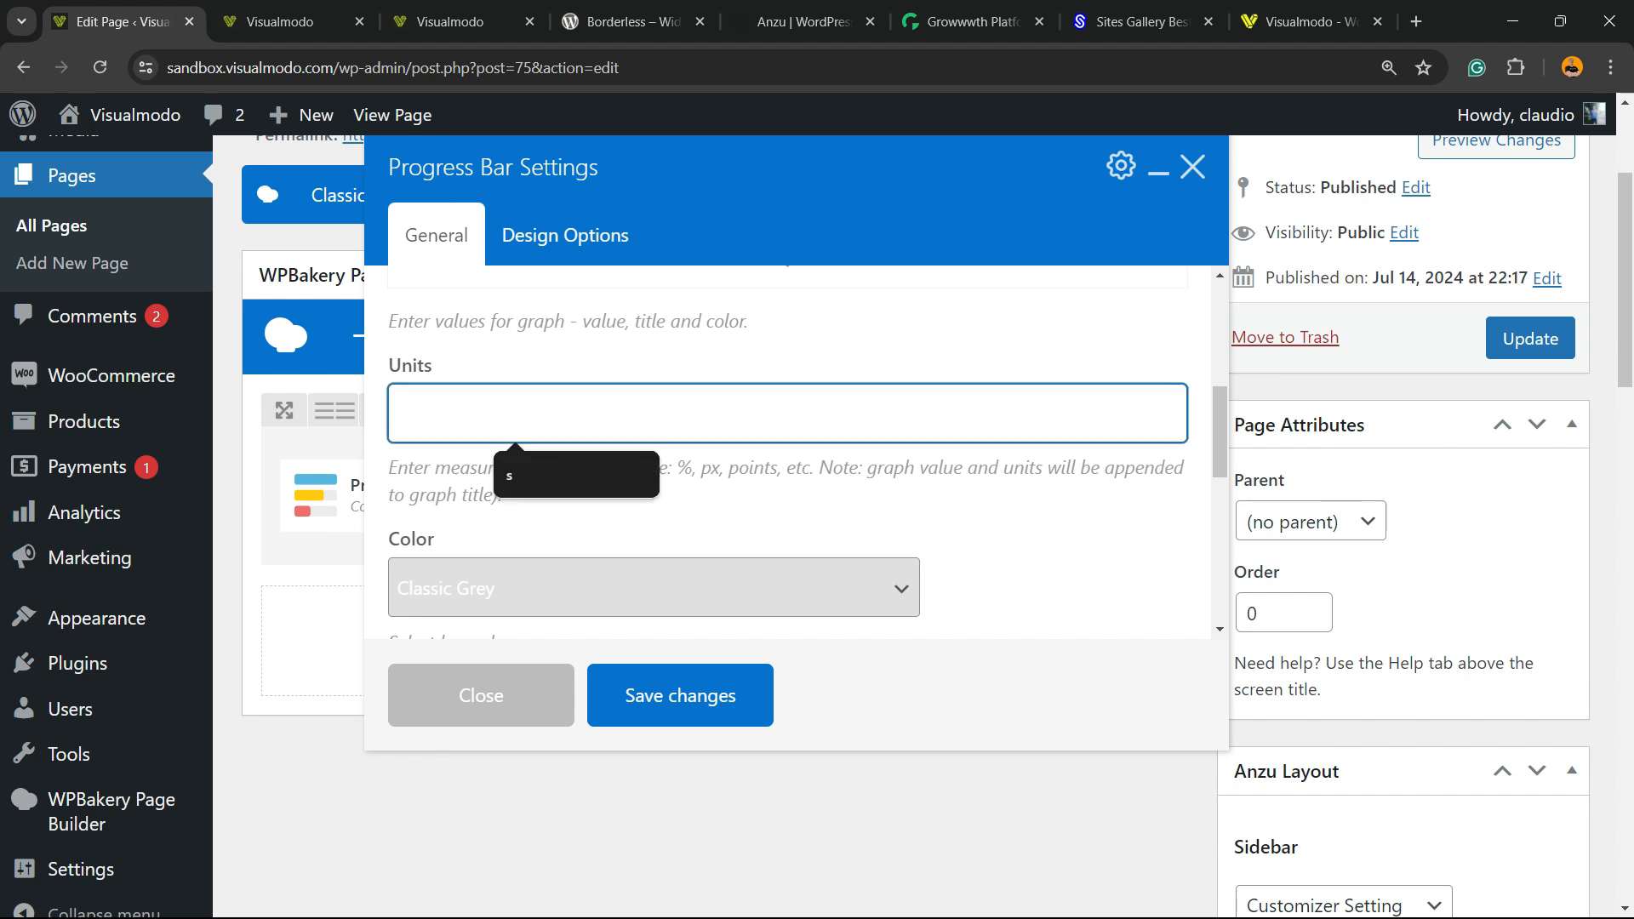
type("c")
key("BackSpace")
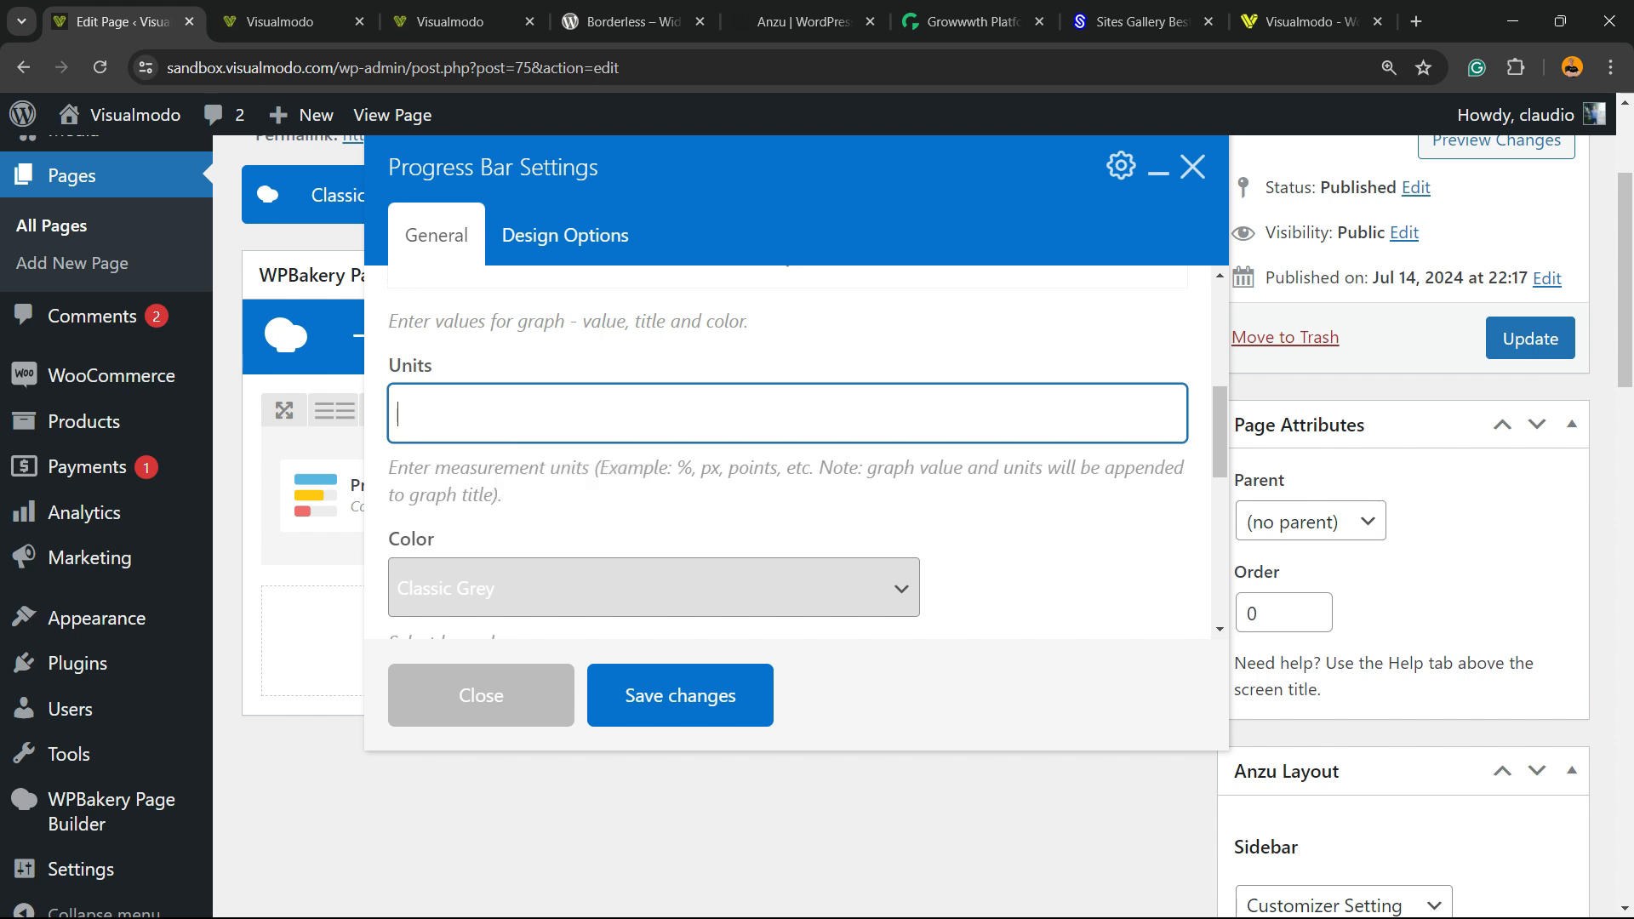
type("Kgs")
scroll(787, 451, "down", 3)
scroll(788, 451, "up", 3)
double_click(684, 467)
key("ctrl+c")
triple_click(412, 414)
key("ctrl+v")
Set the Progress Bar color to Classic Blue and save the element's changes.
scroll(787, 451, "down", 3)
left_click(653, 374)
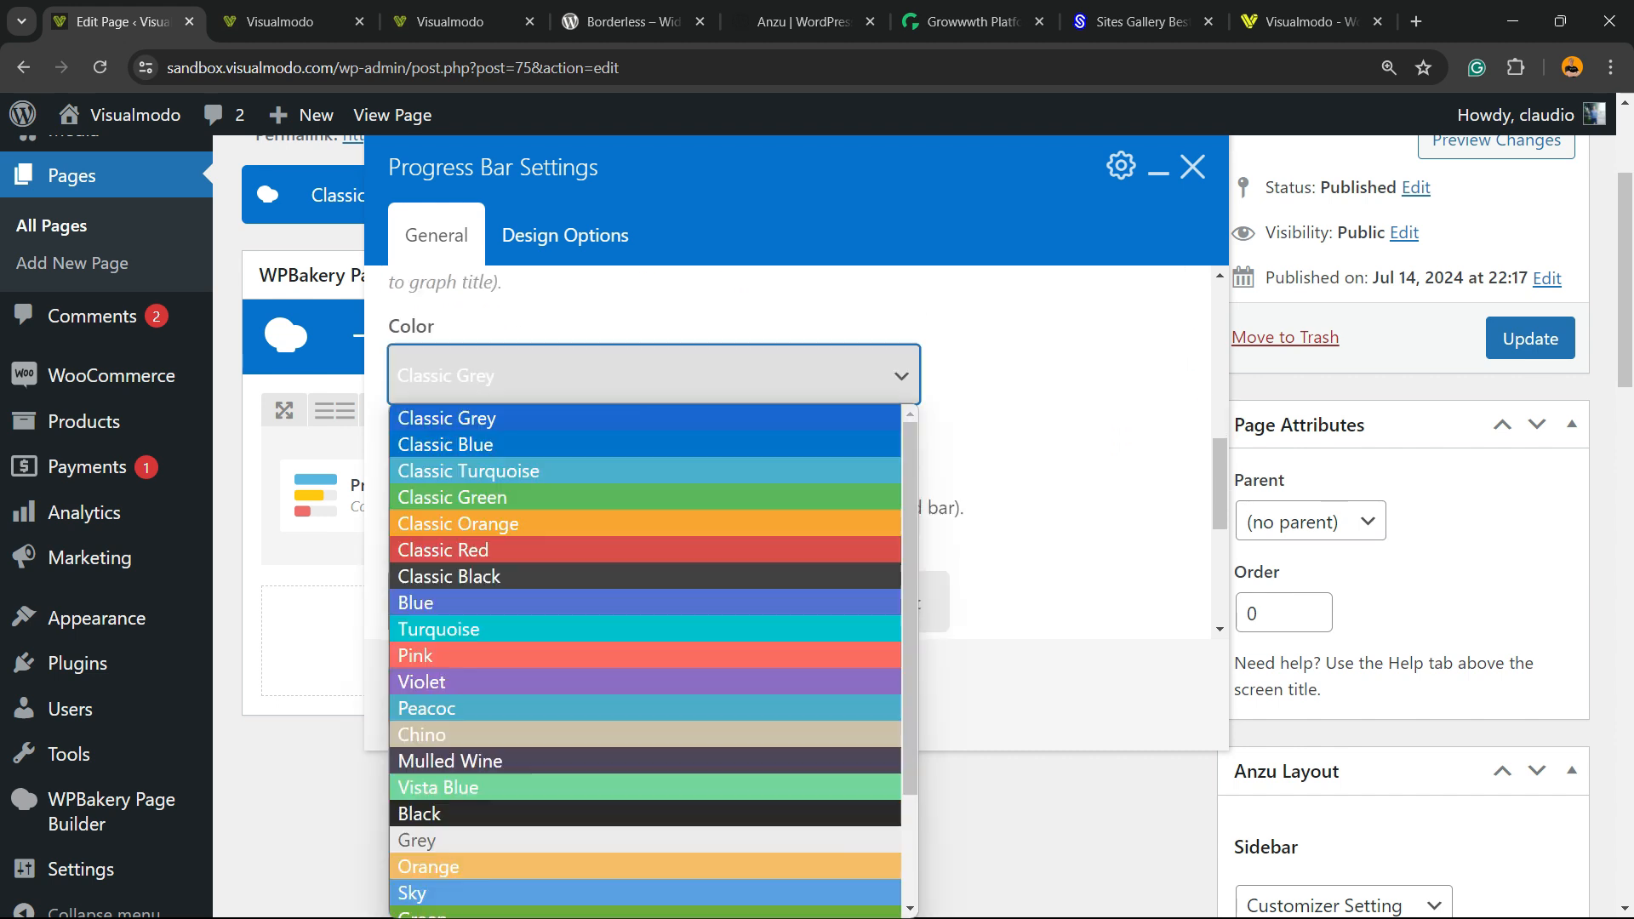
key("Escape")
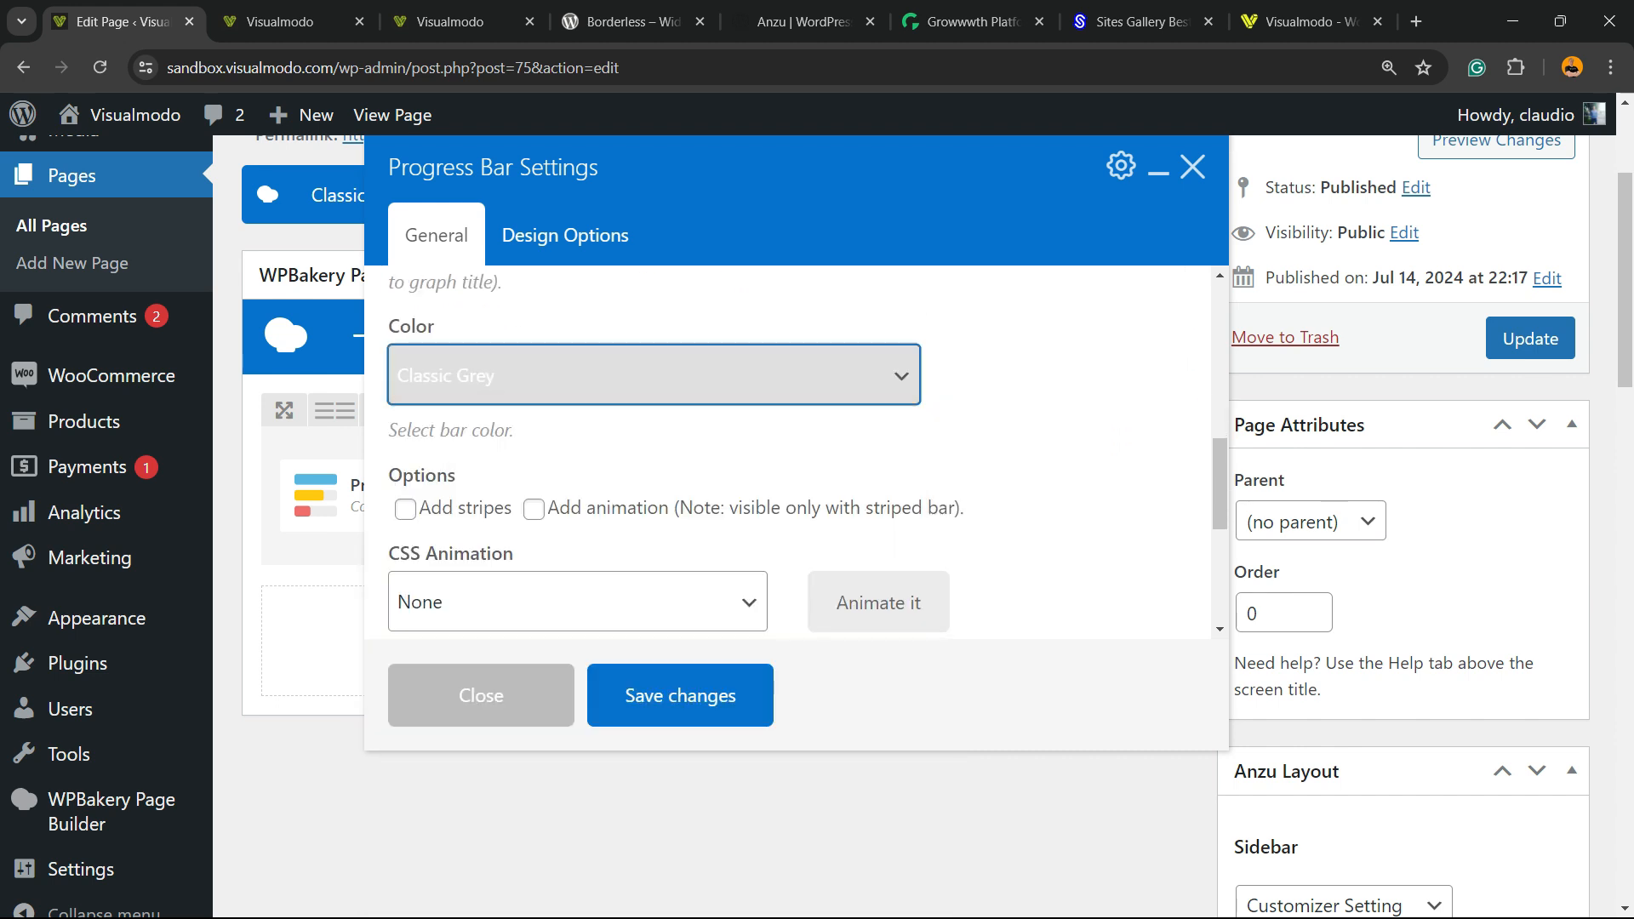
key("space")
key("Down")
key("Return")
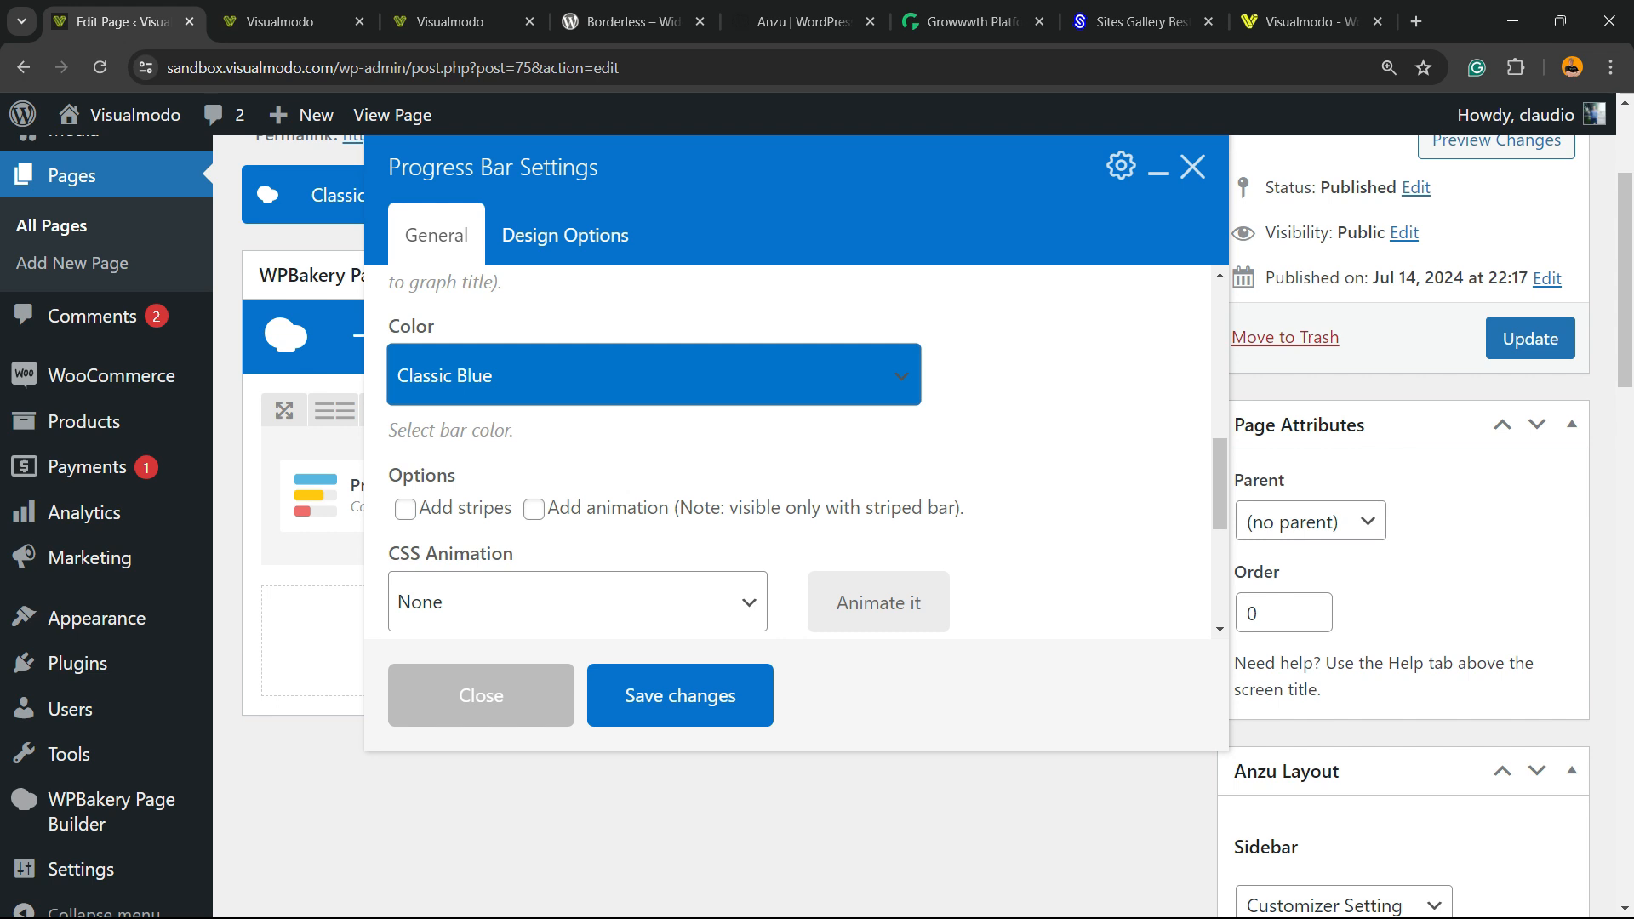
left_click(680, 695)
Preview the recolored, titled progress bar on the page and return to the page editor.
scroll(1496, 353, "up", 3)
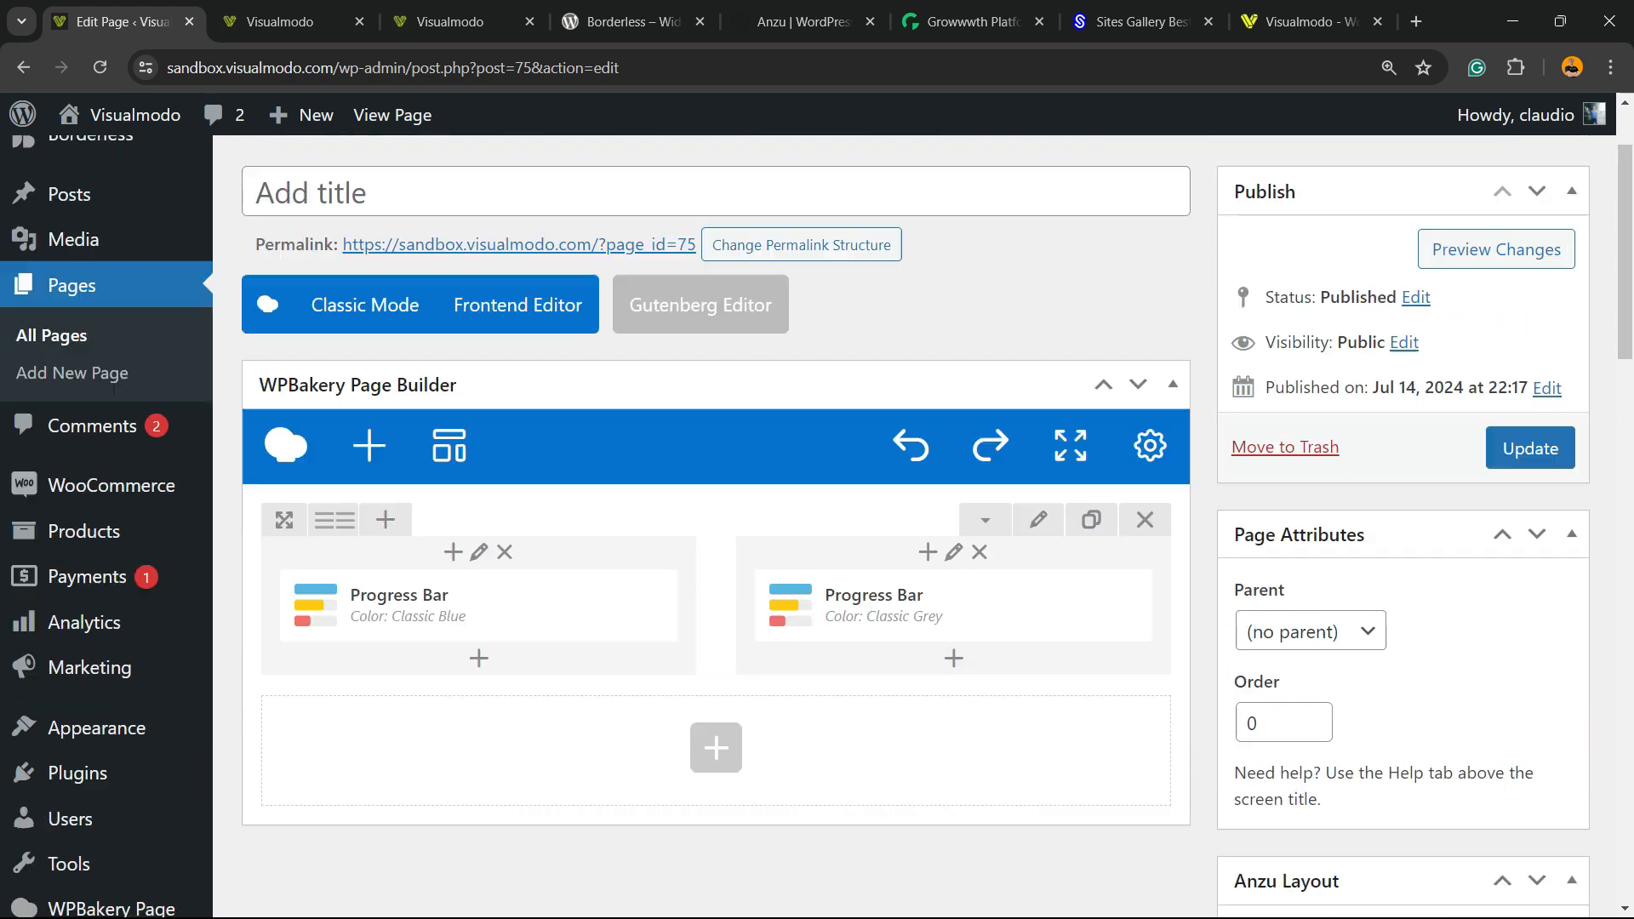
left_click(1496, 353)
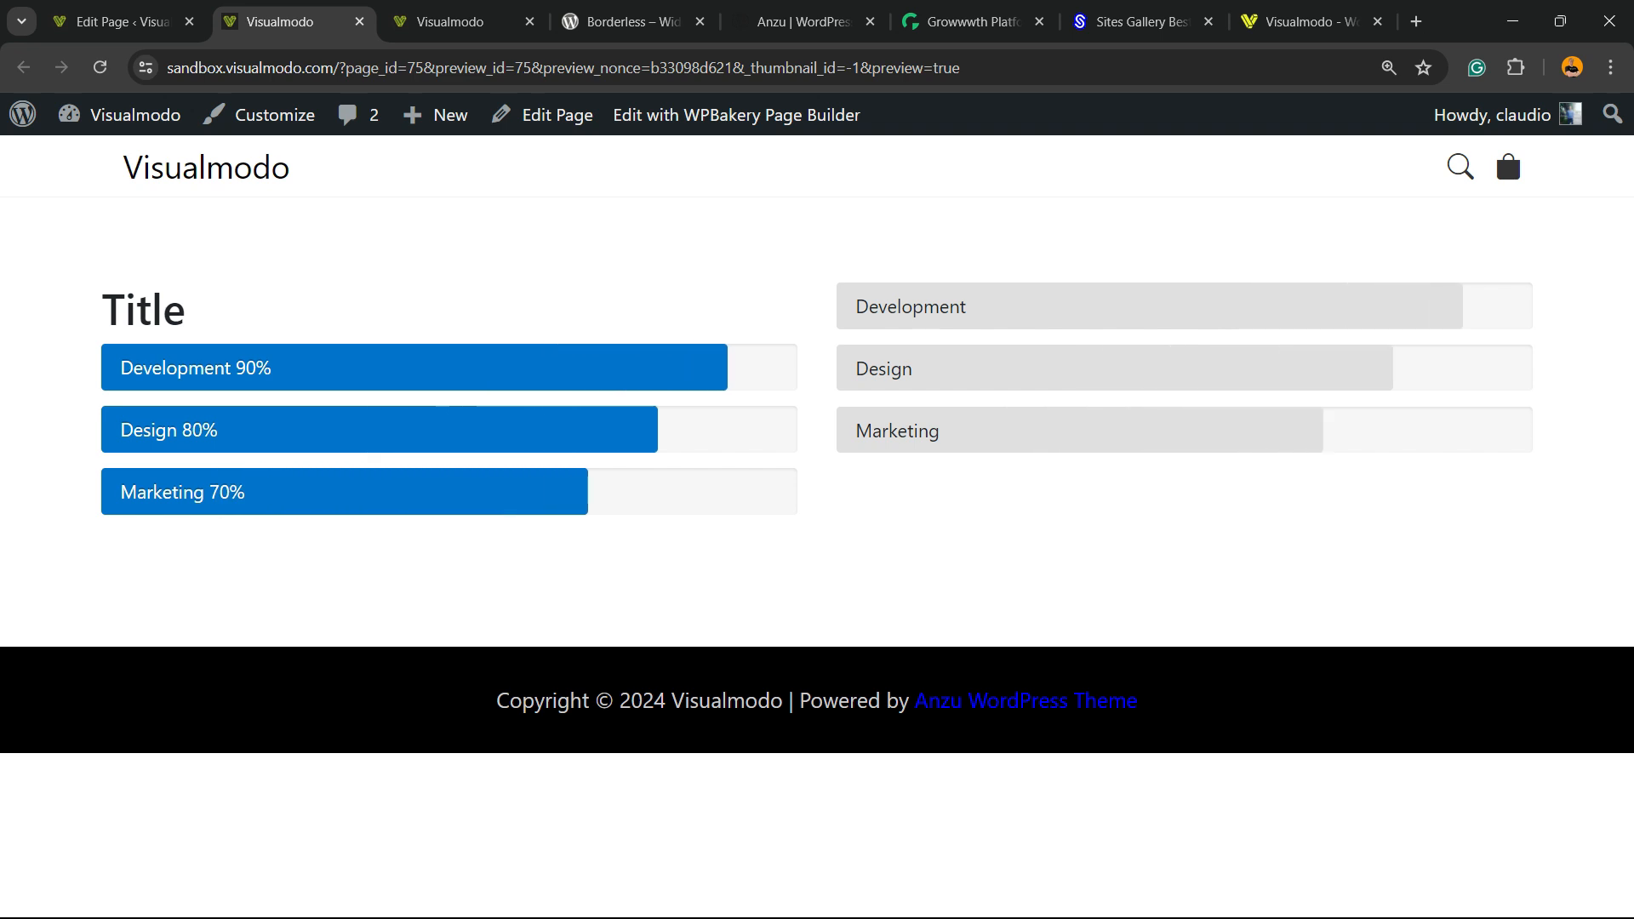
key("ctrl+shift+Tab")
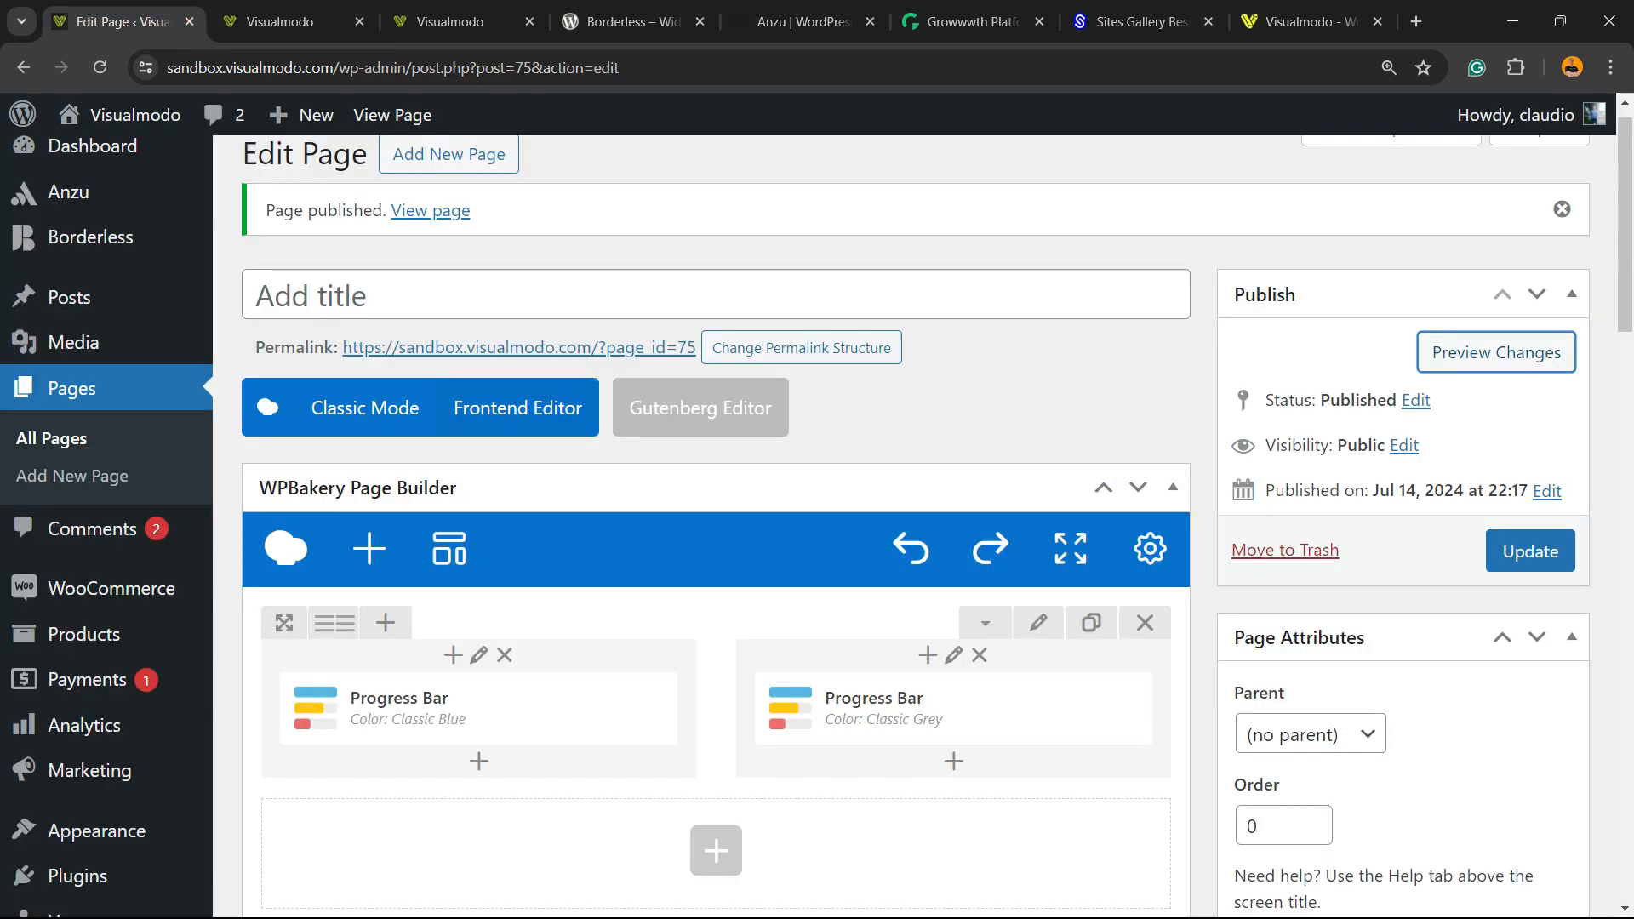
Enable stripes and animation for the first column's Progress Bar, save the element, and check it in the page preview.
left_click(508, 708)
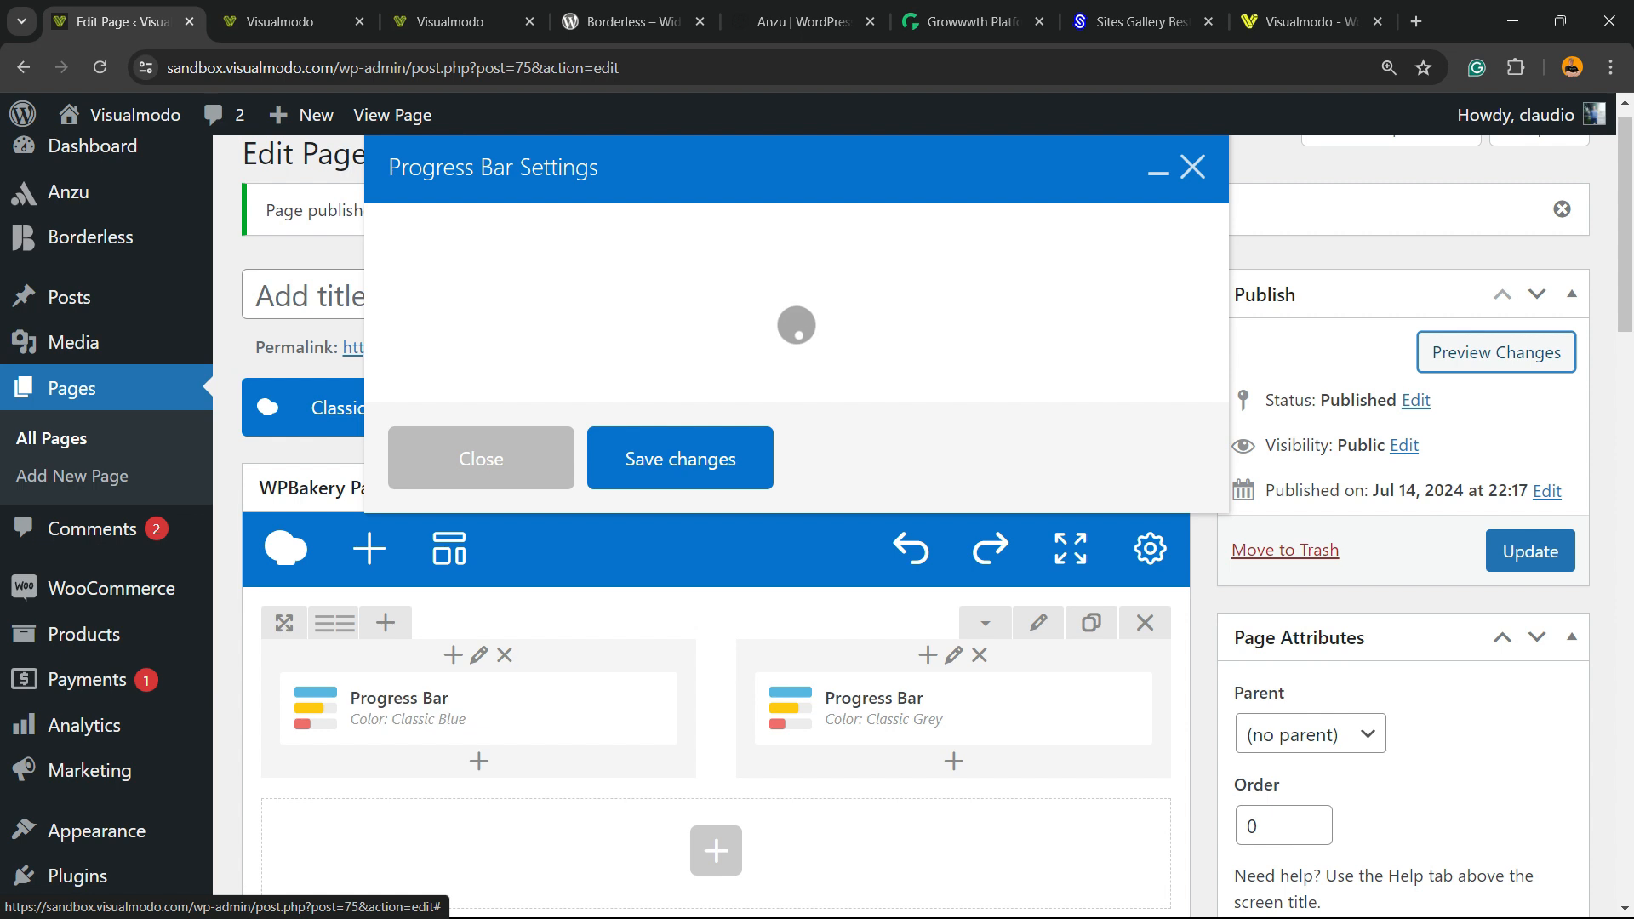
scroll(787, 451, "down", 5)
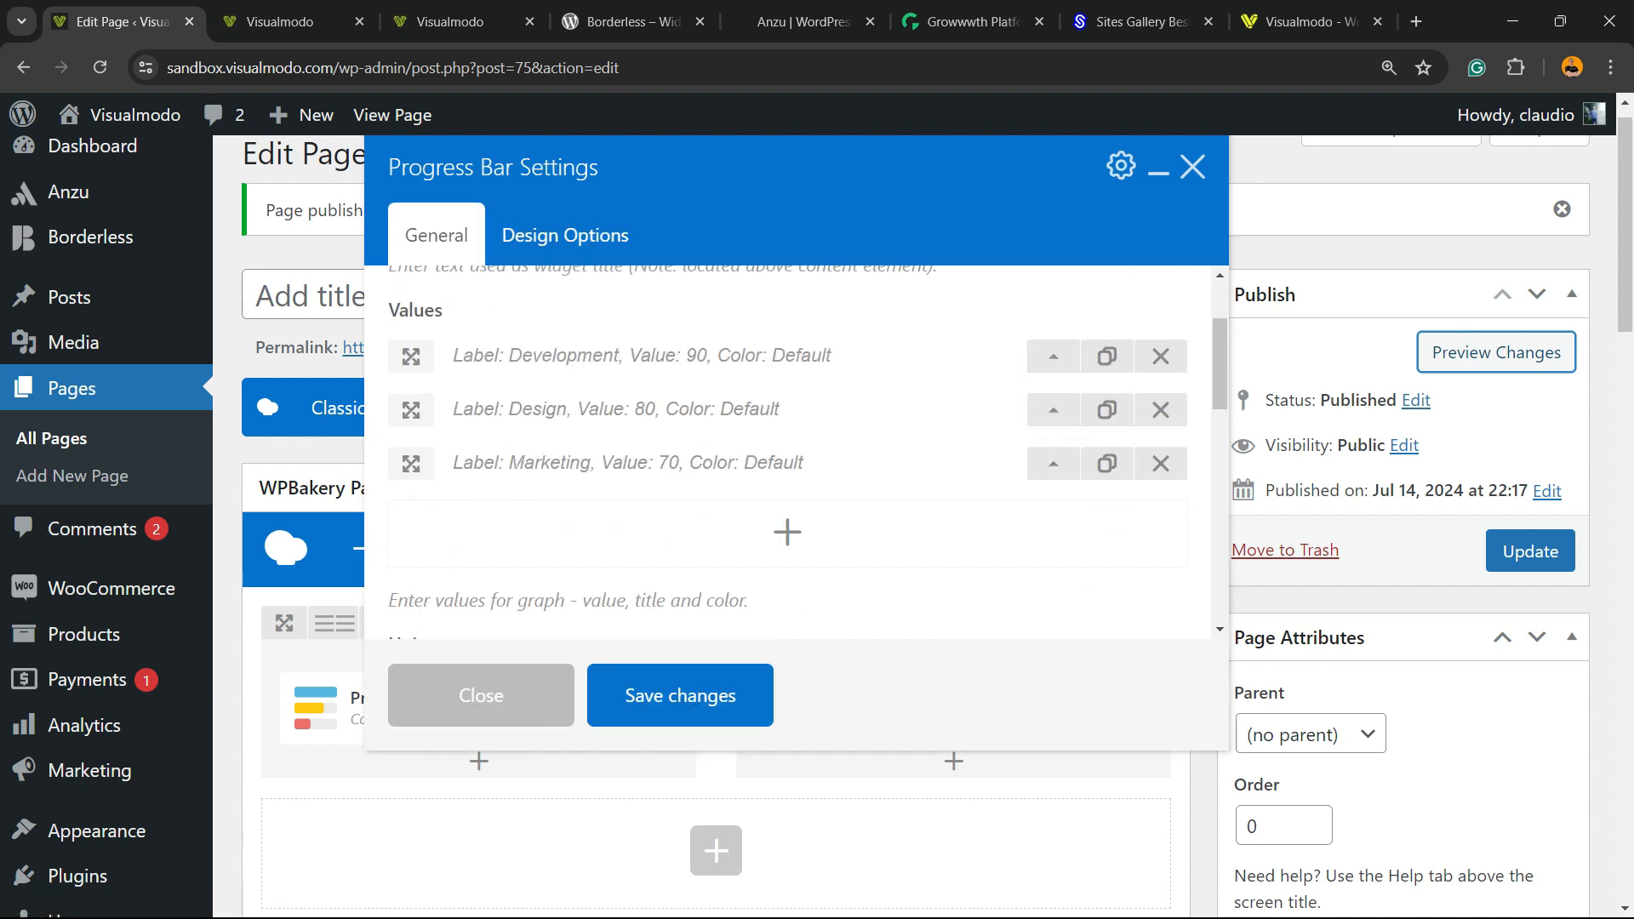
scroll(787, 451, "down", 3)
scroll(787, 451, "up", 1)
left_click(406, 509)
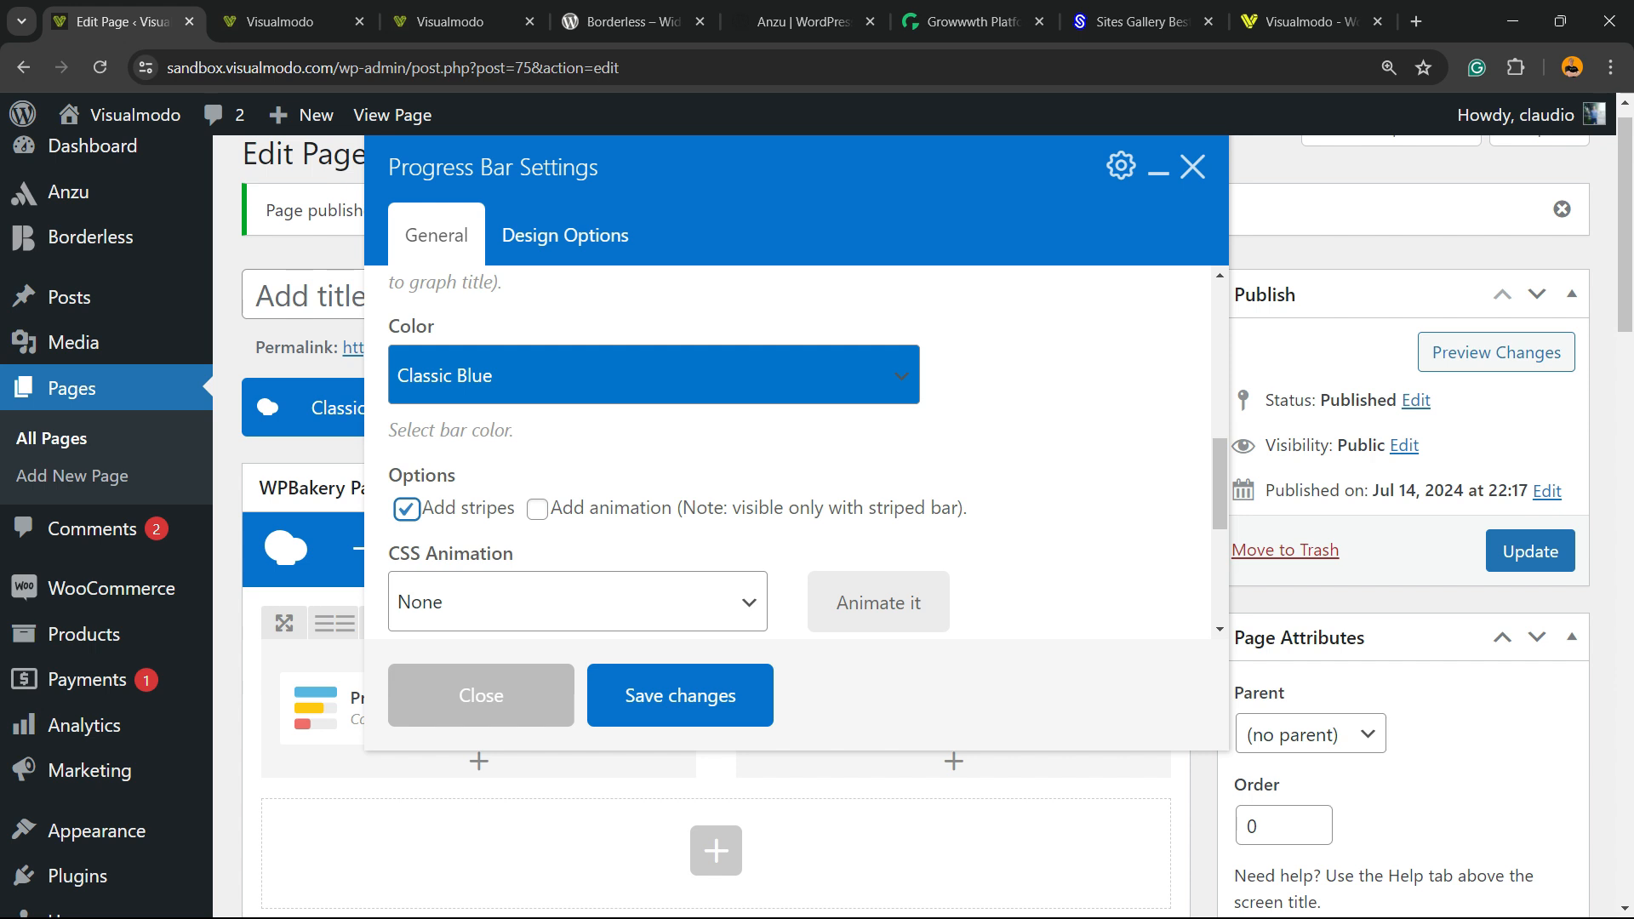
left_click(537, 509)
left_click(679, 696)
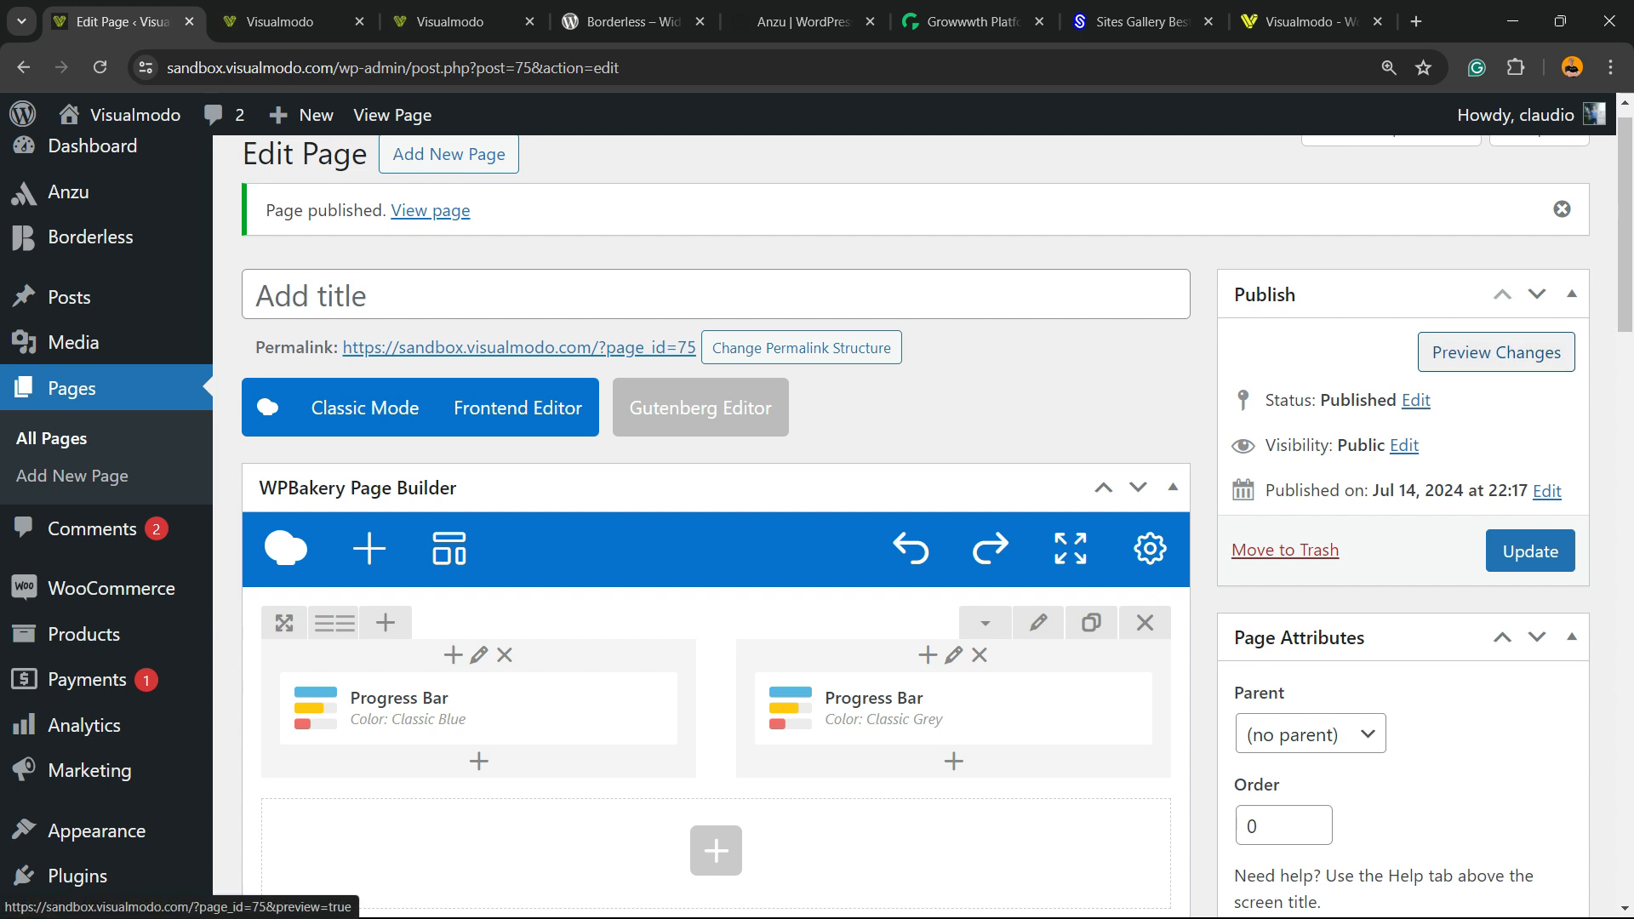
left_click(1496, 352)
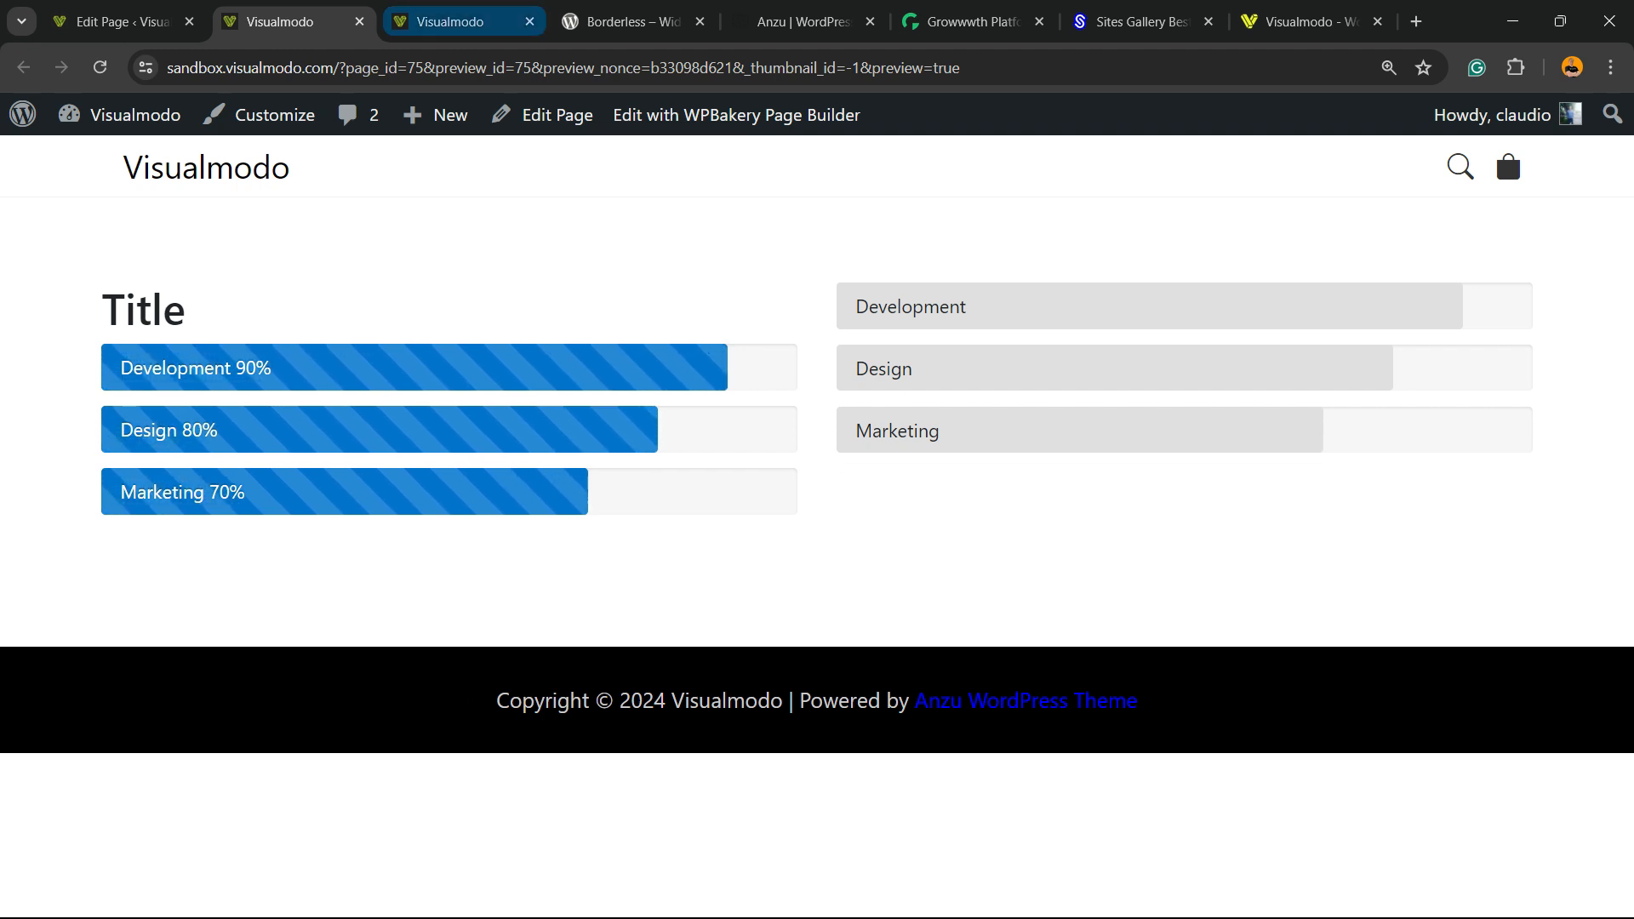
left_click(128, 21)
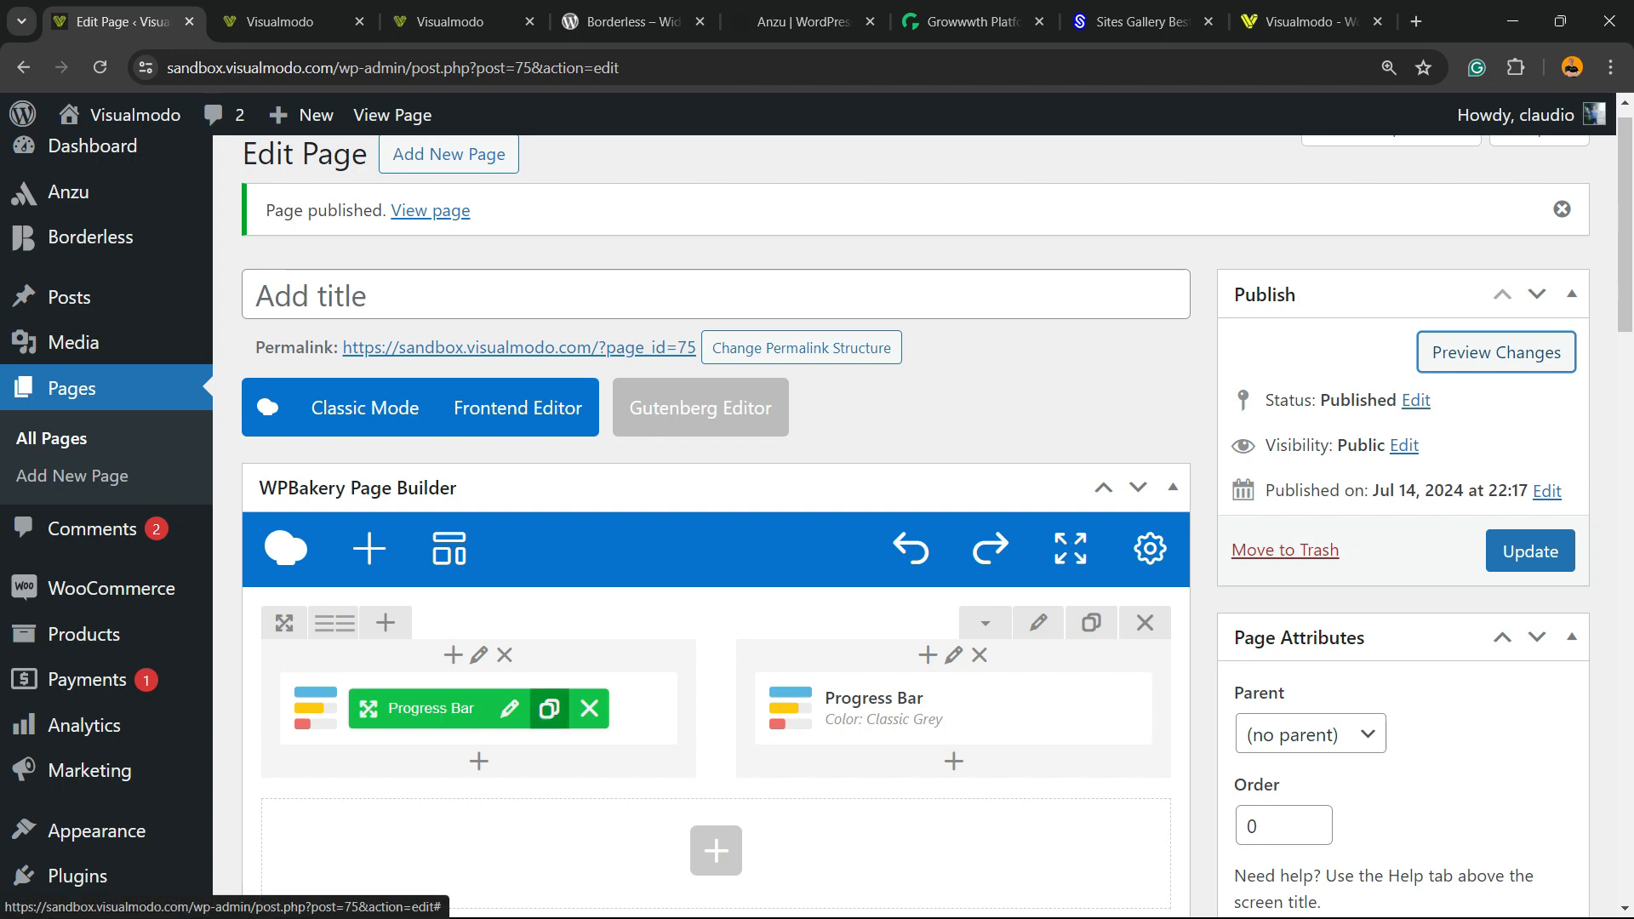
Reopen the first column's Progress Bar settings and look through its color, stripe, CSS animation and element ID options.
left_click(509, 708)
scroll(800, 451, "down", 10)
scroll(787, 451, "down", 3)
scroll(787, 451, "up", 3)
scroll(787, 451, "down", 3)
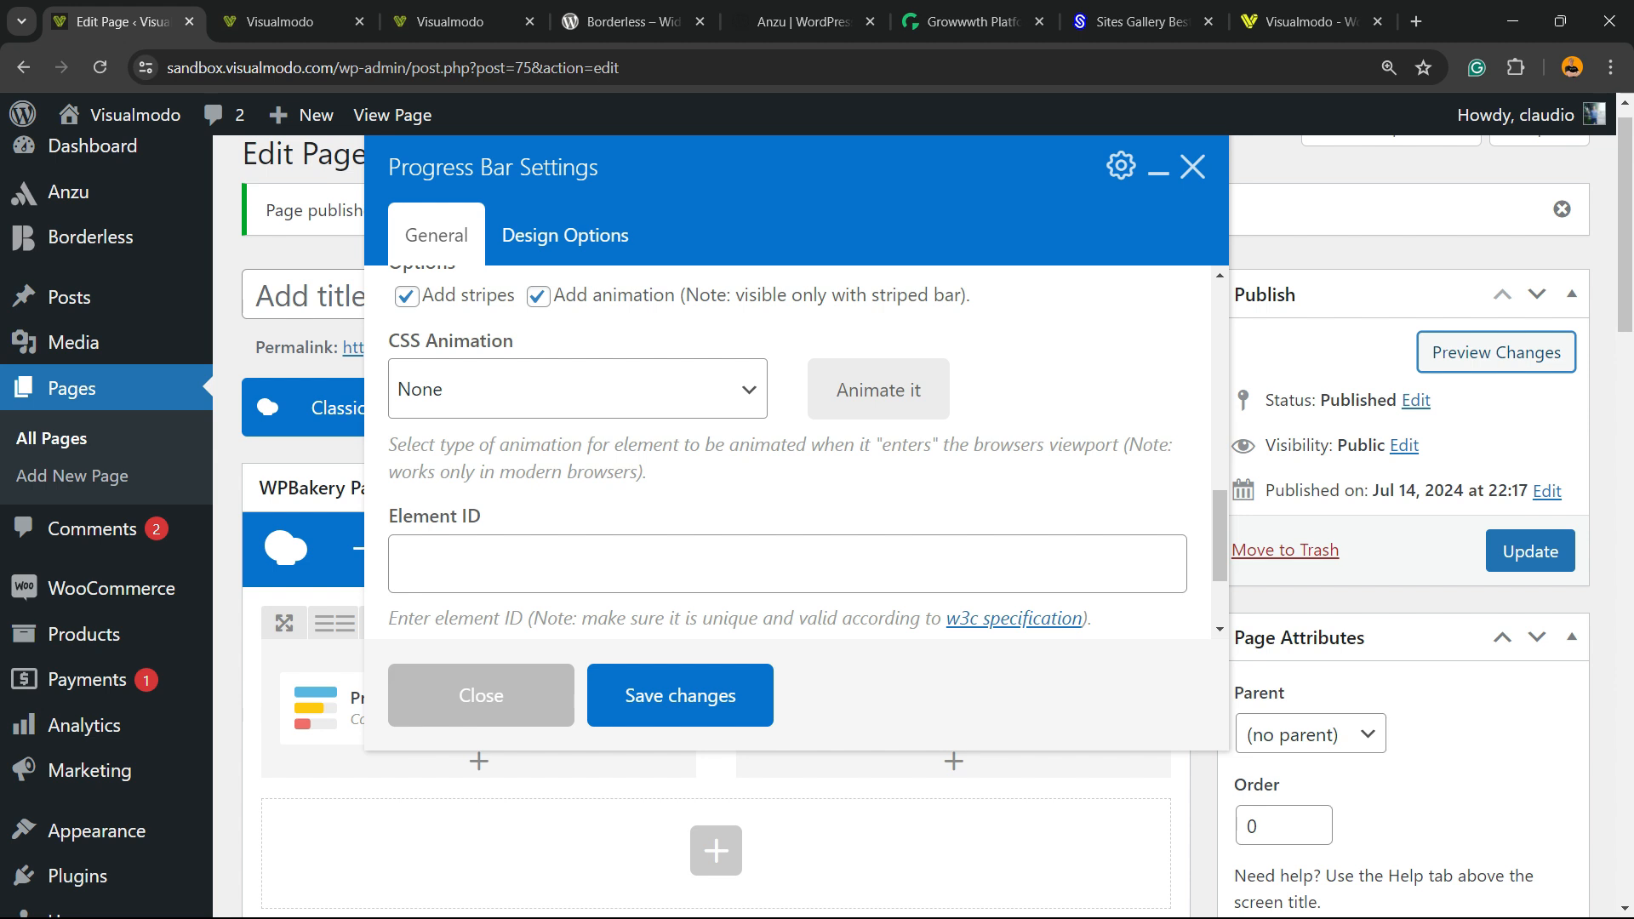
scroll(787, 451, "down", 2)
scroll(787, 451, "up", 3)
scroll(787, 451, "up", 2)
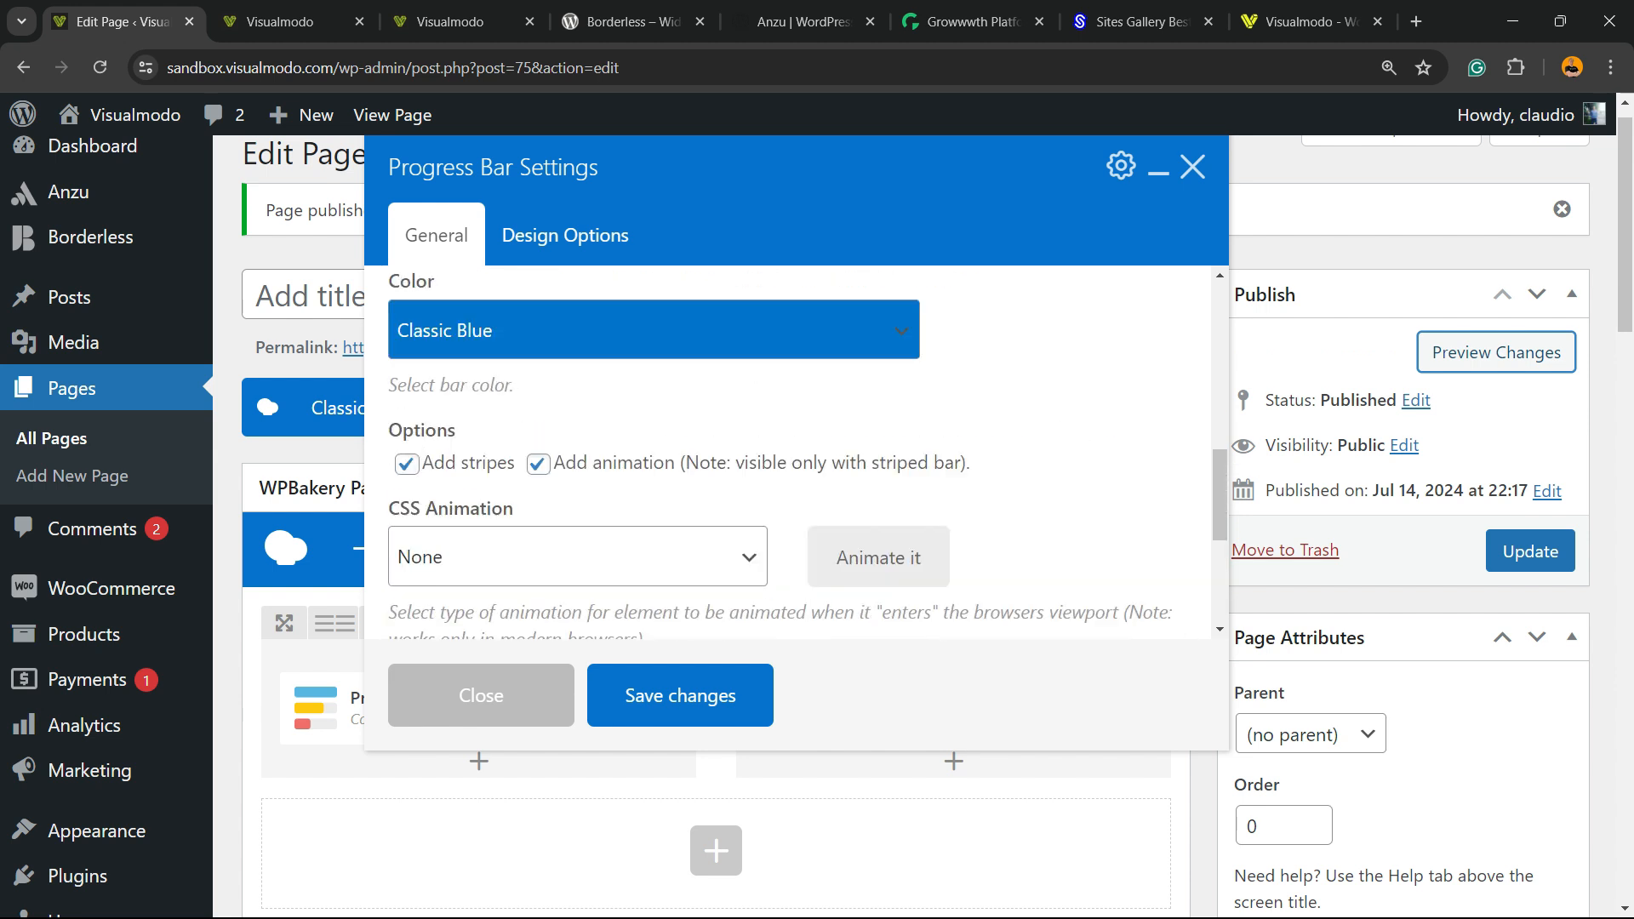
scroll(787, 451, "up", 5)
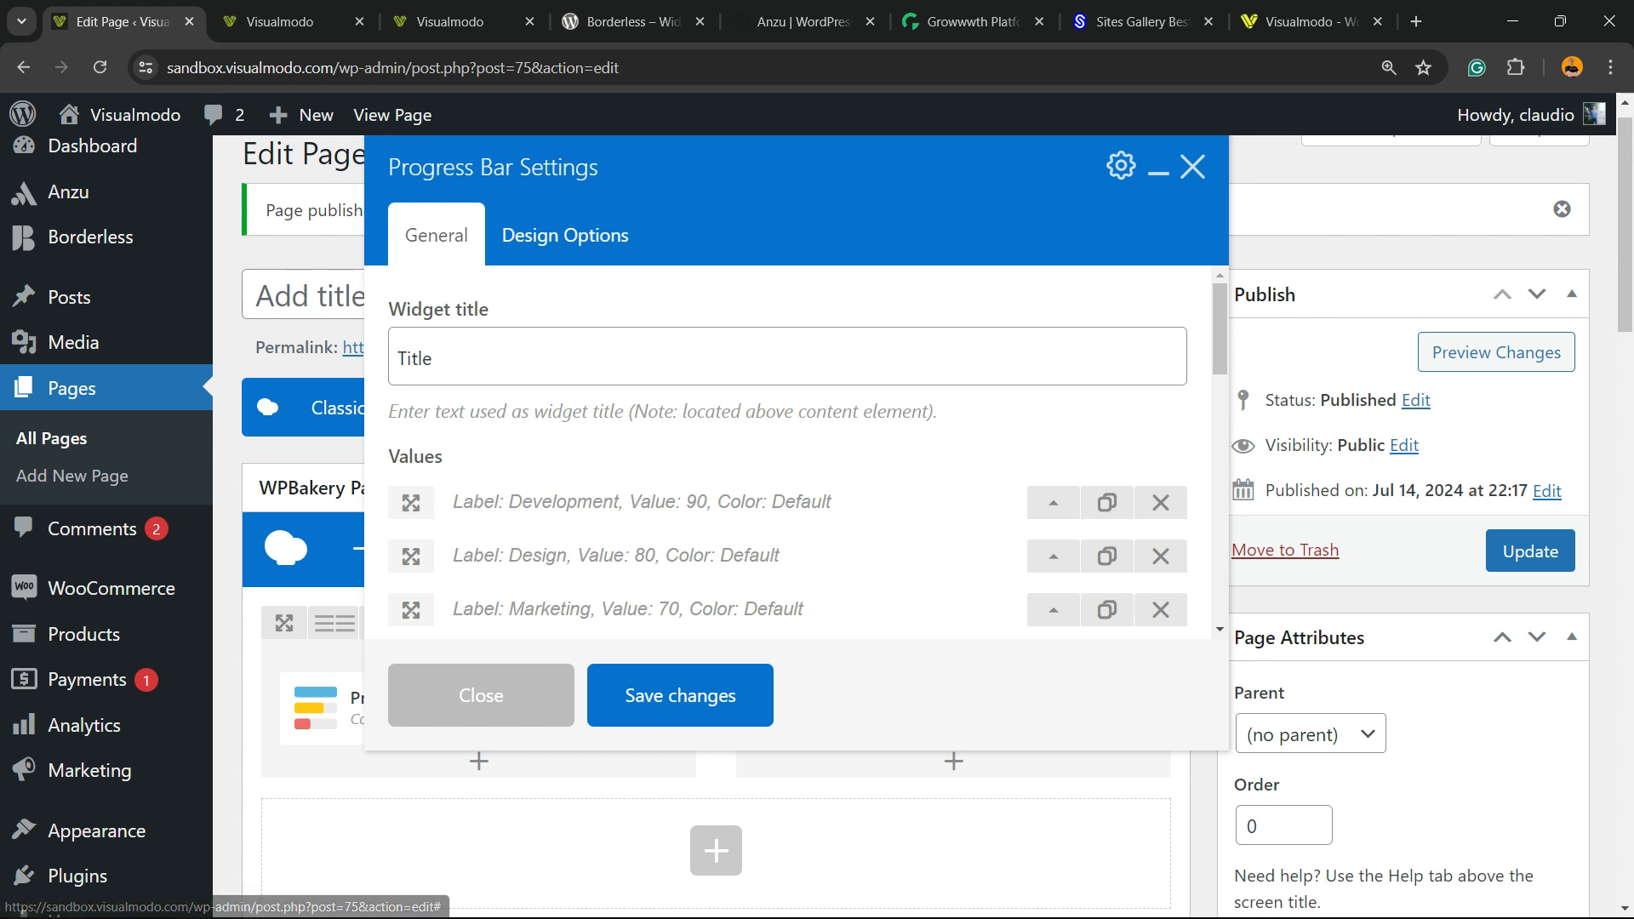
Move the Development bar to the end of the values and set its label to Development111, value to 93 and color to Mulled Wine.
left_click_drag(411, 502, 464, 531)
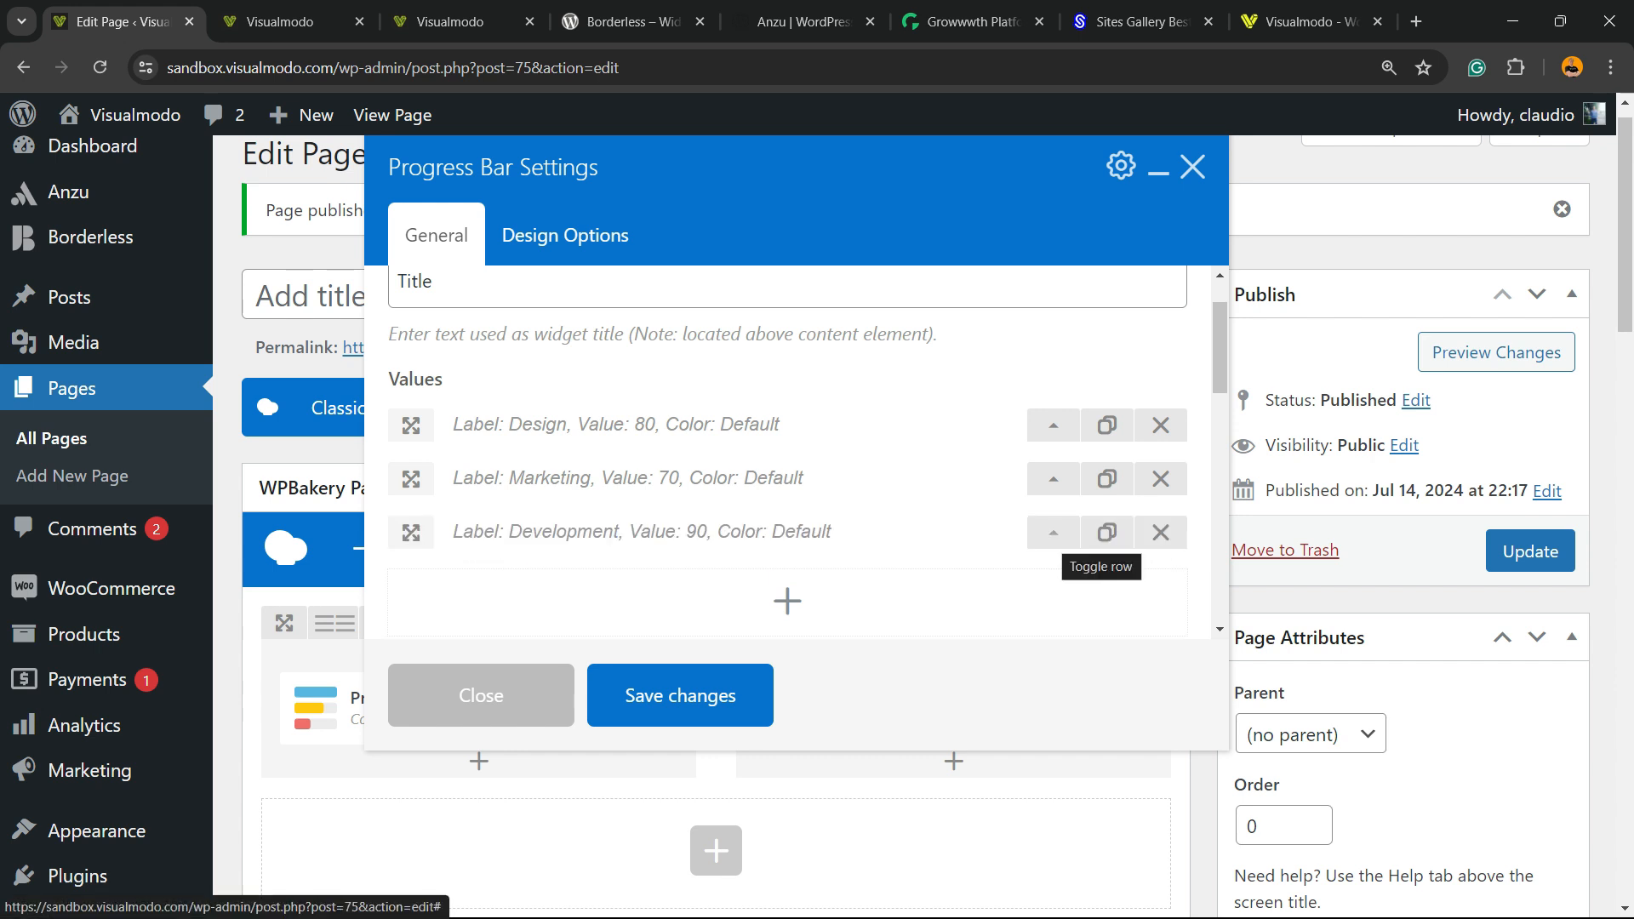
left_click(1052, 533)
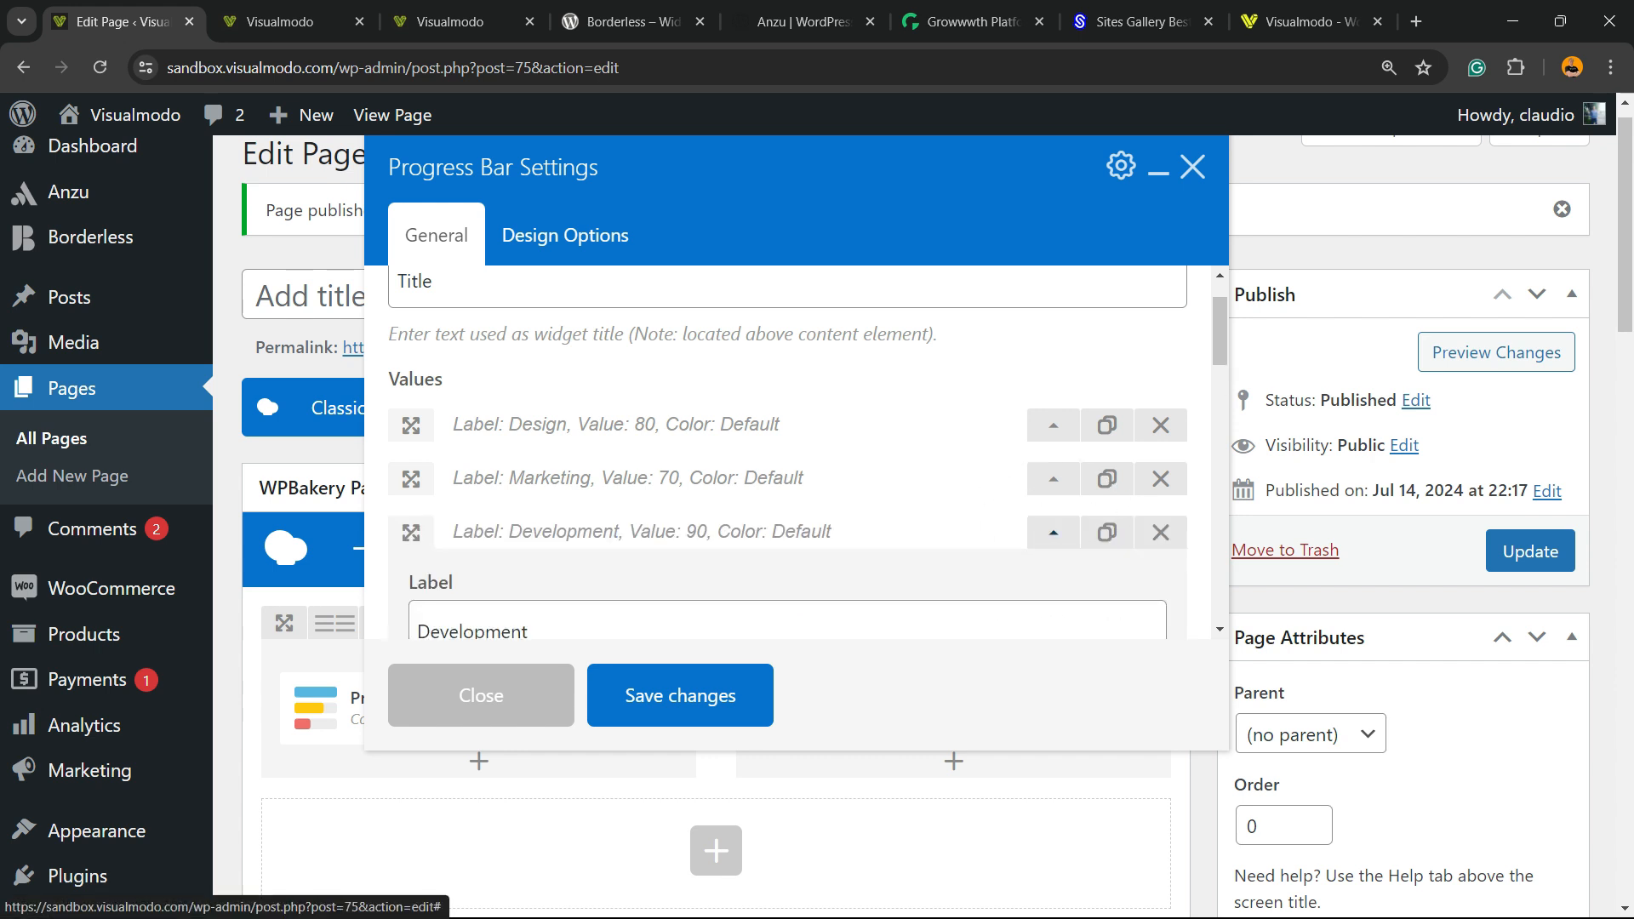
type("111")
left_click(437, 565)
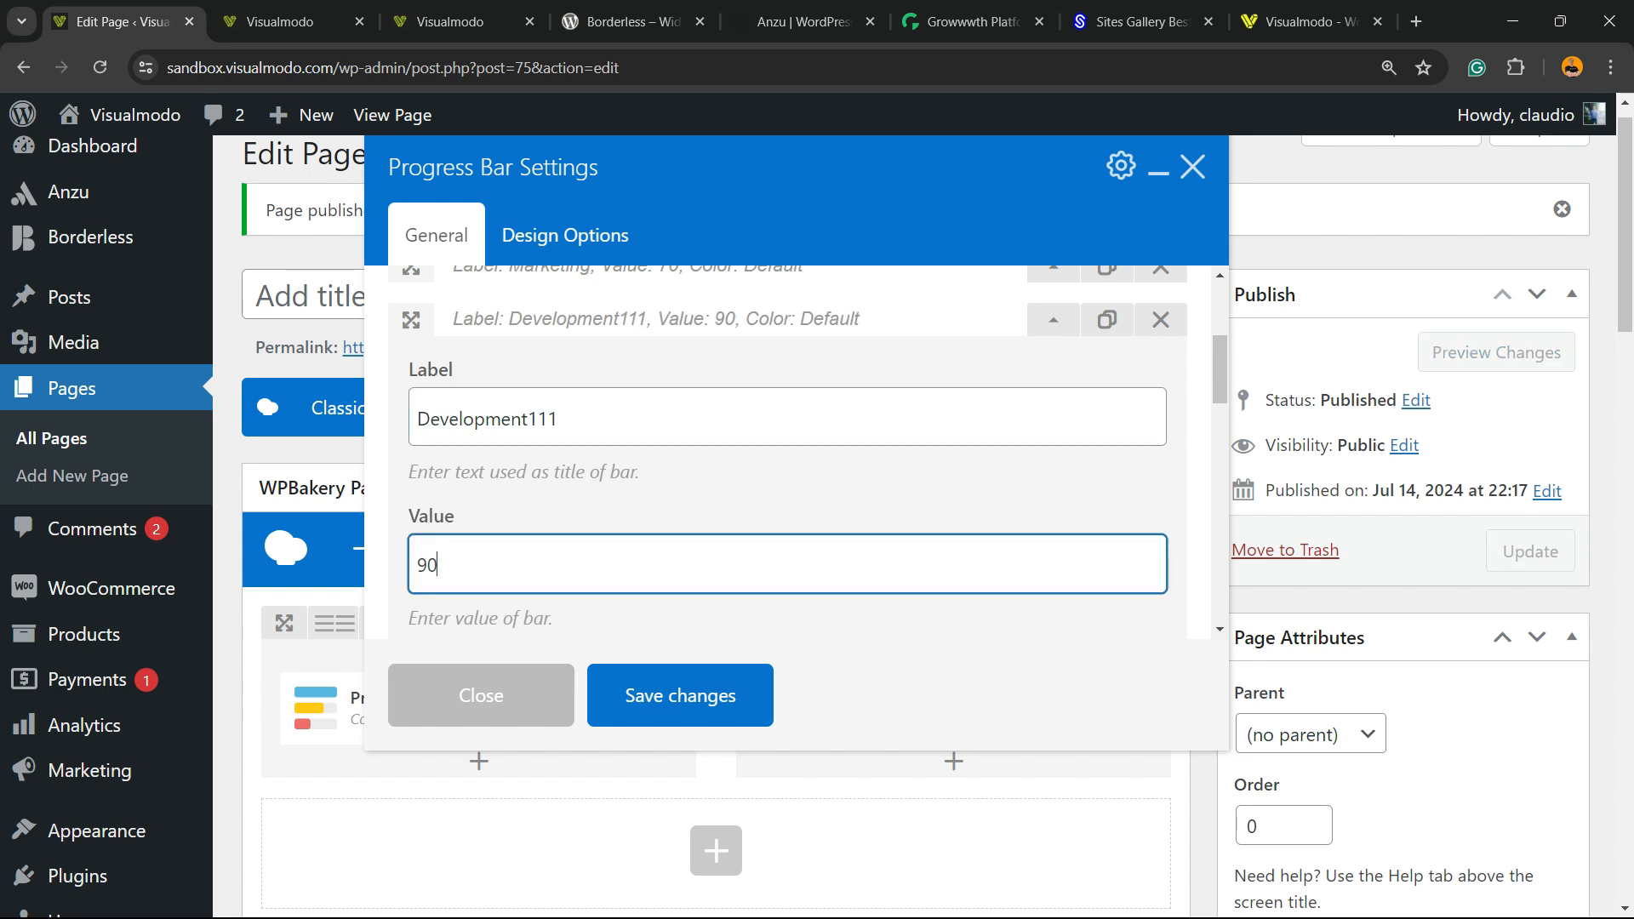
key("BackSpace")
type("3")
scroll(787, 451, "down", 3)
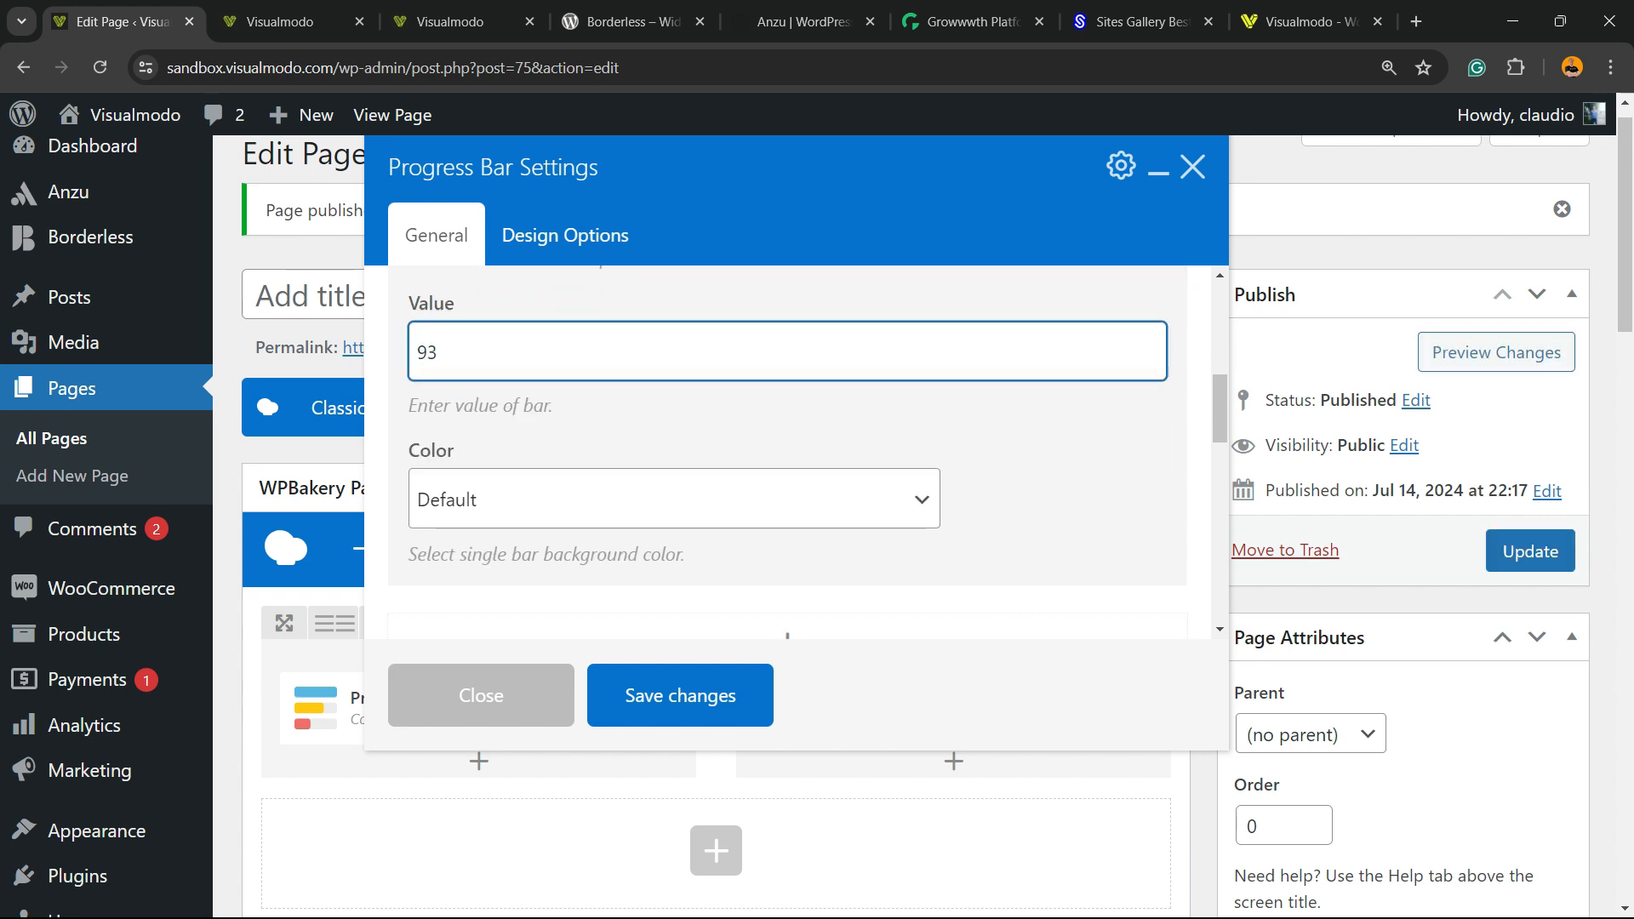
left_click(674, 500)
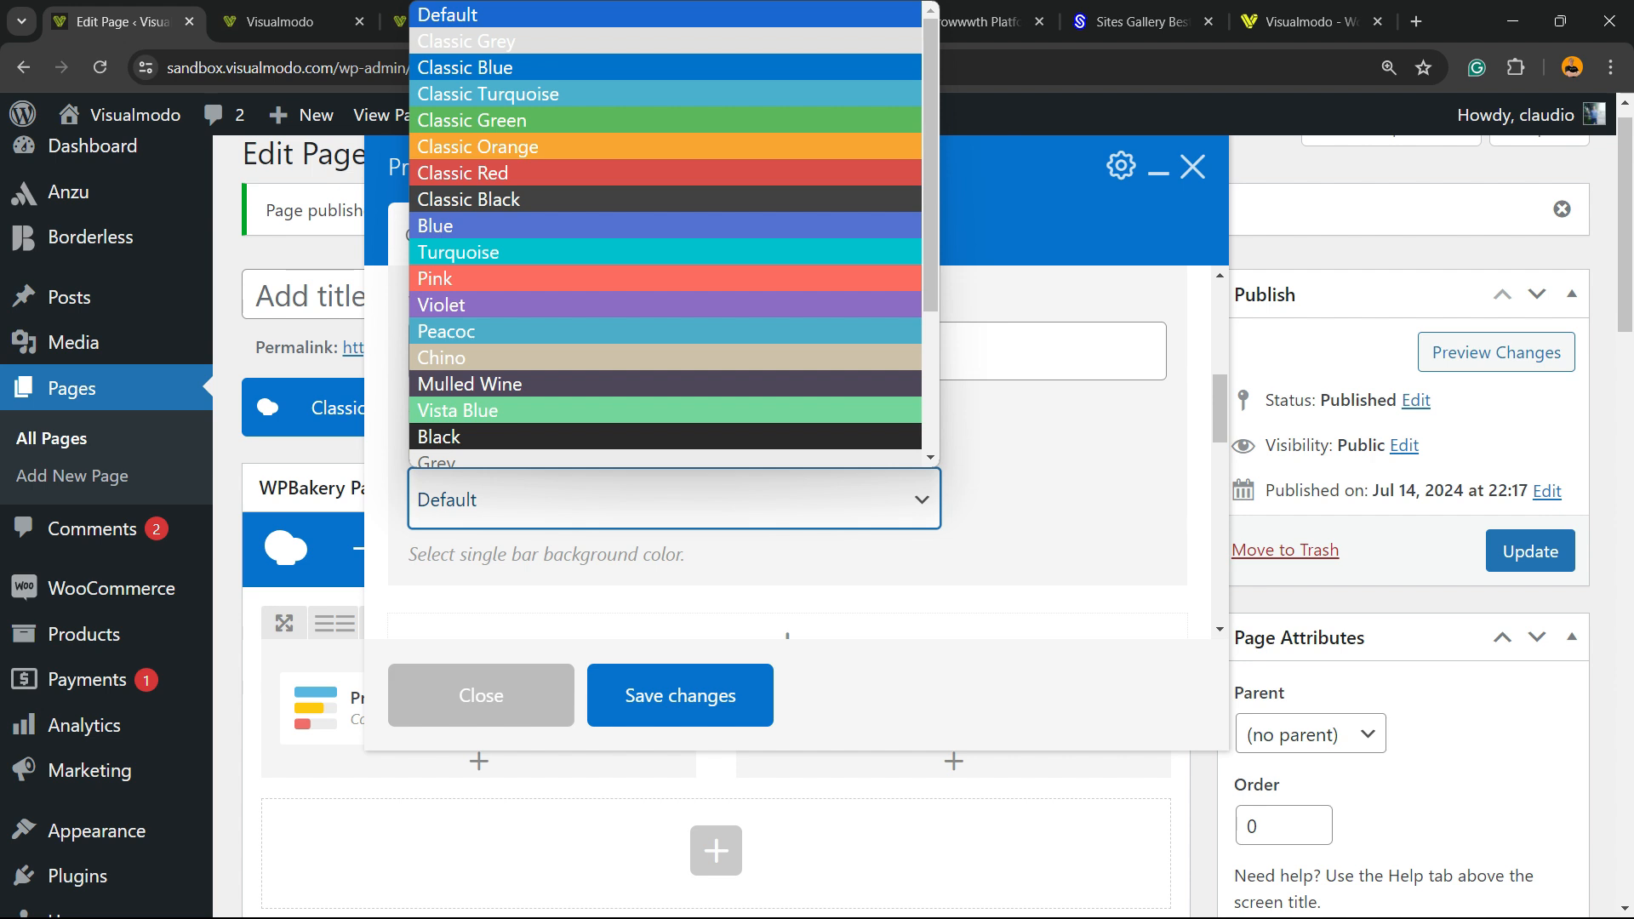
left_click(666, 384)
Set the Marketing bar's individual color to Classic Orange and save the Progress Bar changes.
scroll(787, 451, "up", 5)
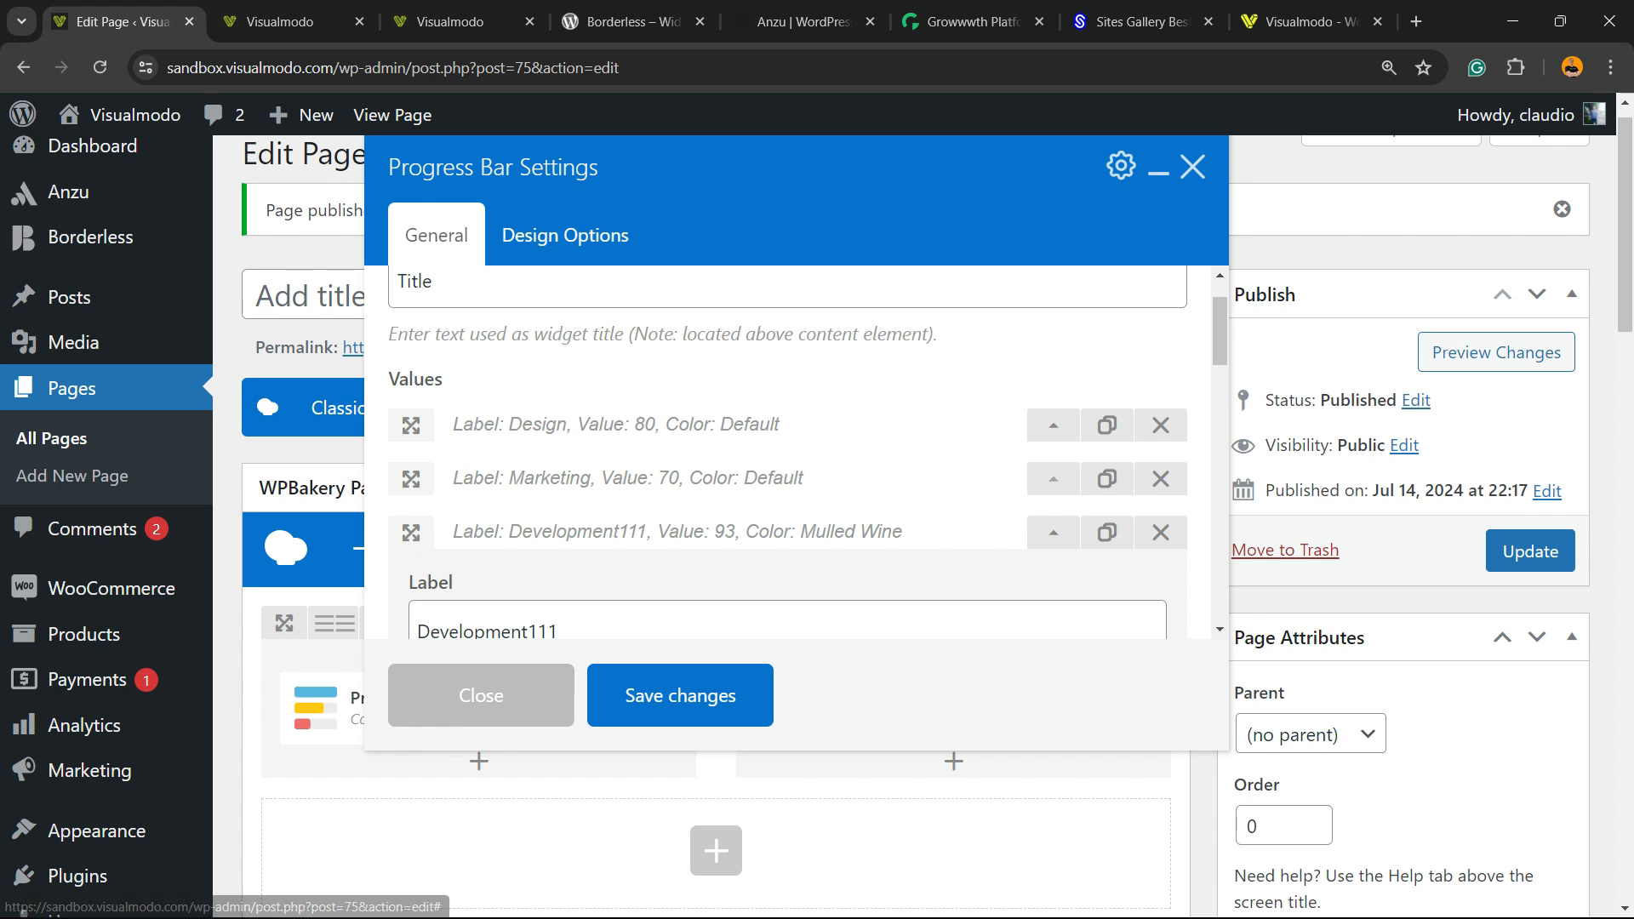
left_click(1054, 478)
scroll(787, 451, "down", 4)
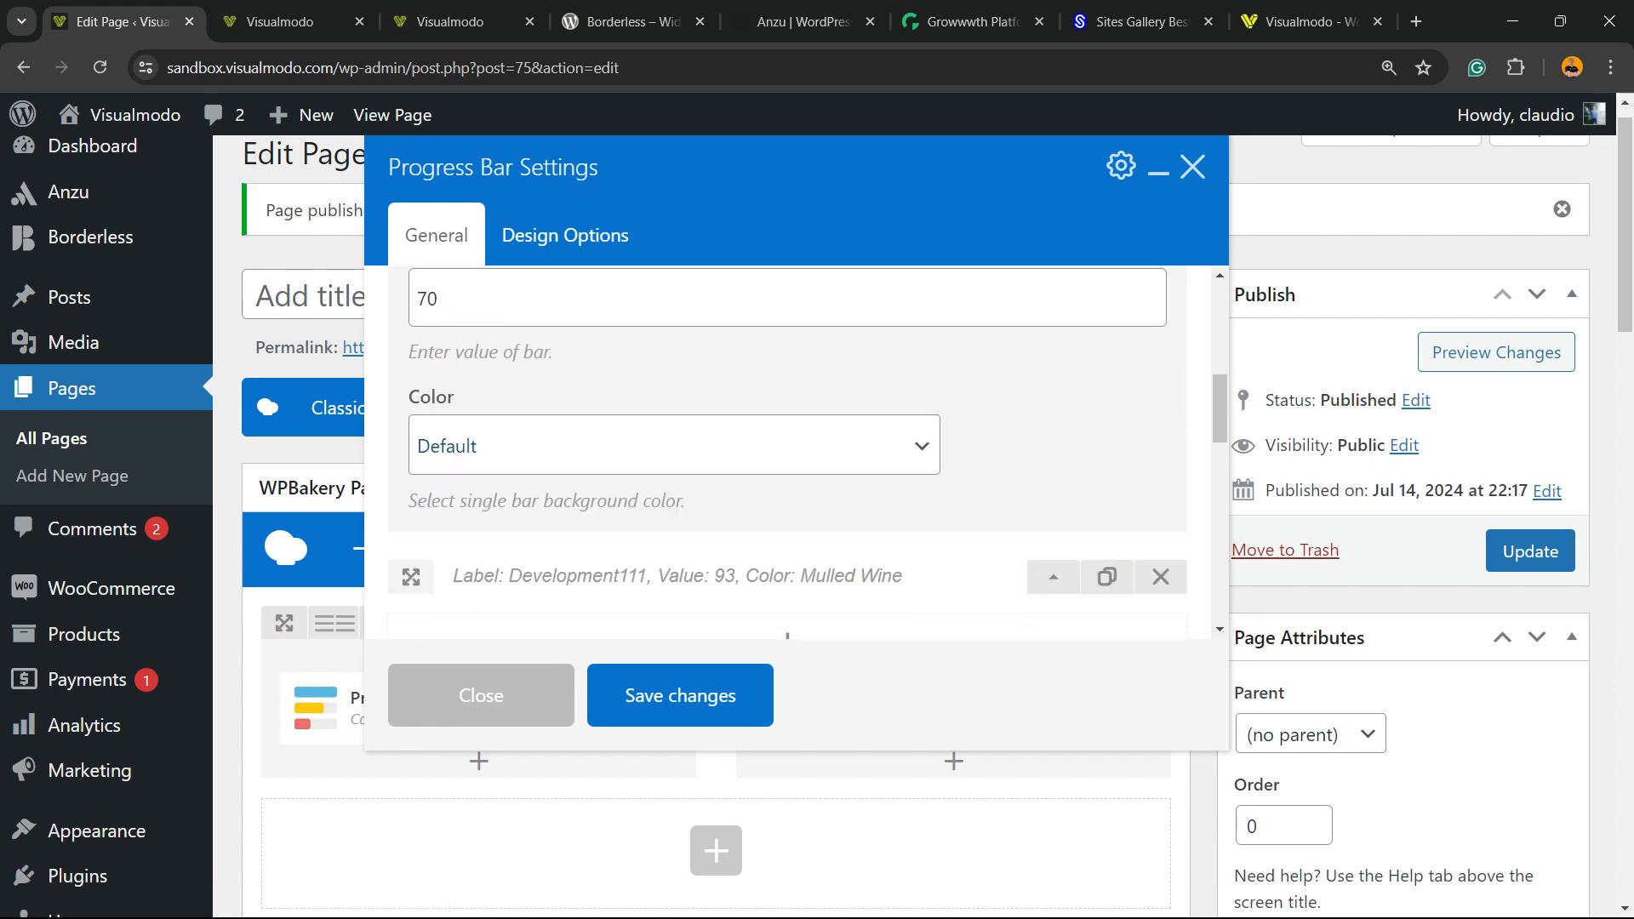
left_click(424, 447)
left_click(477, 622)
left_click(679, 695)
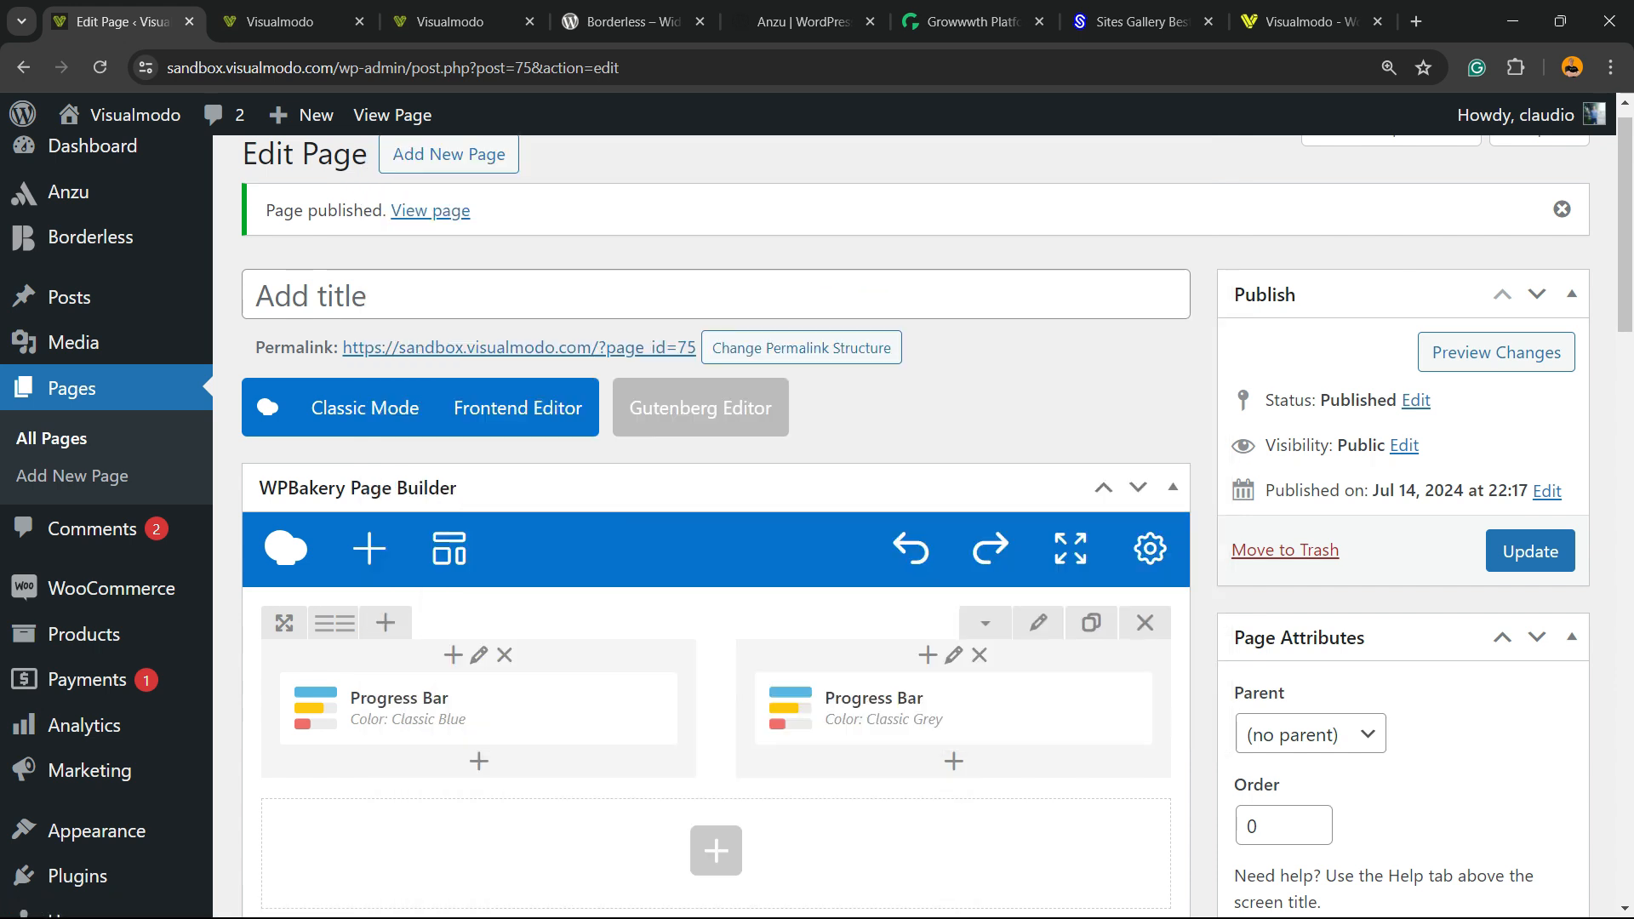
Preview the changed bars on the page, return to the page editor and update the page.
left_click(1496, 353)
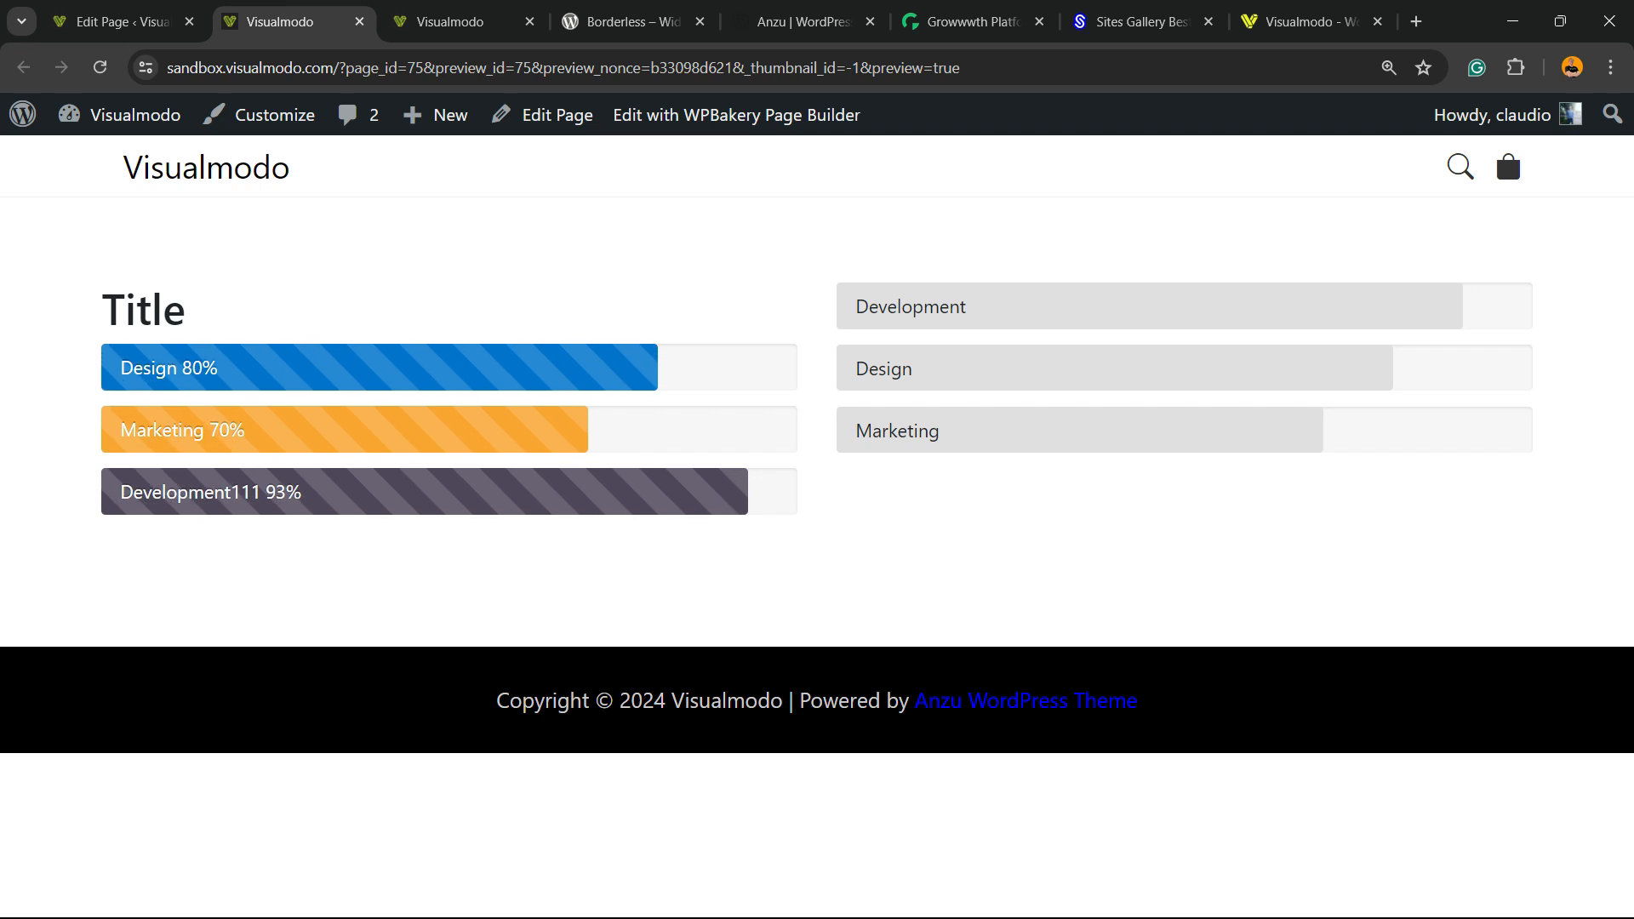
left_click(123, 22)
left_click(1529, 551)
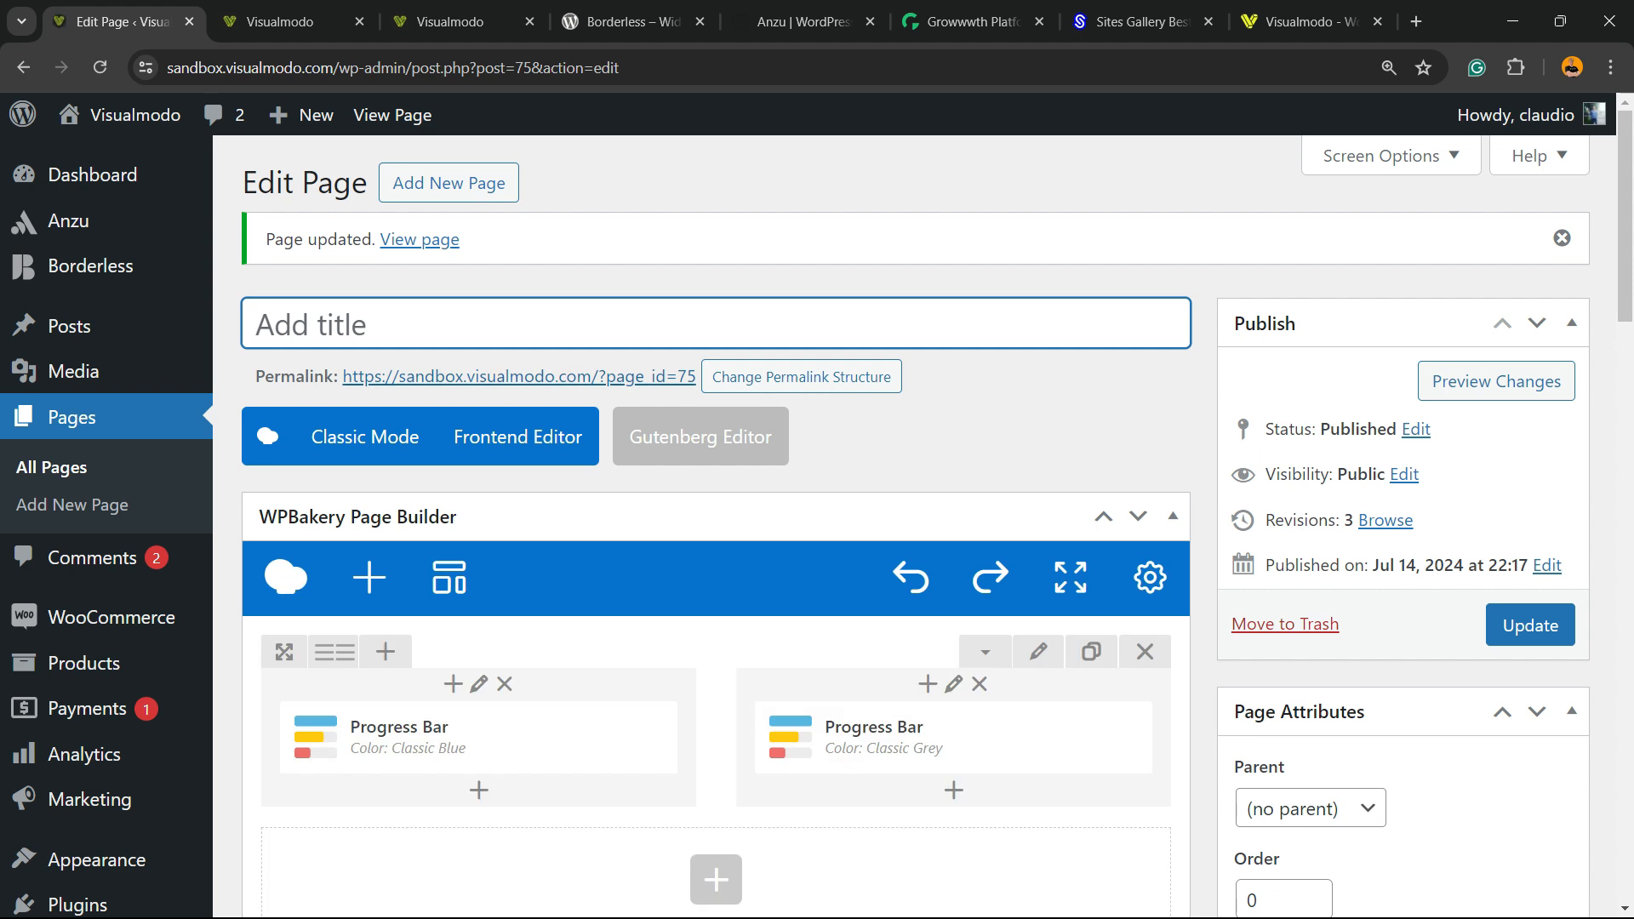
View the updated page, close the two extra preview tabs and open the page for editing in the WPBakery frontend editor.
key("Tab")
key("ctrl+w")
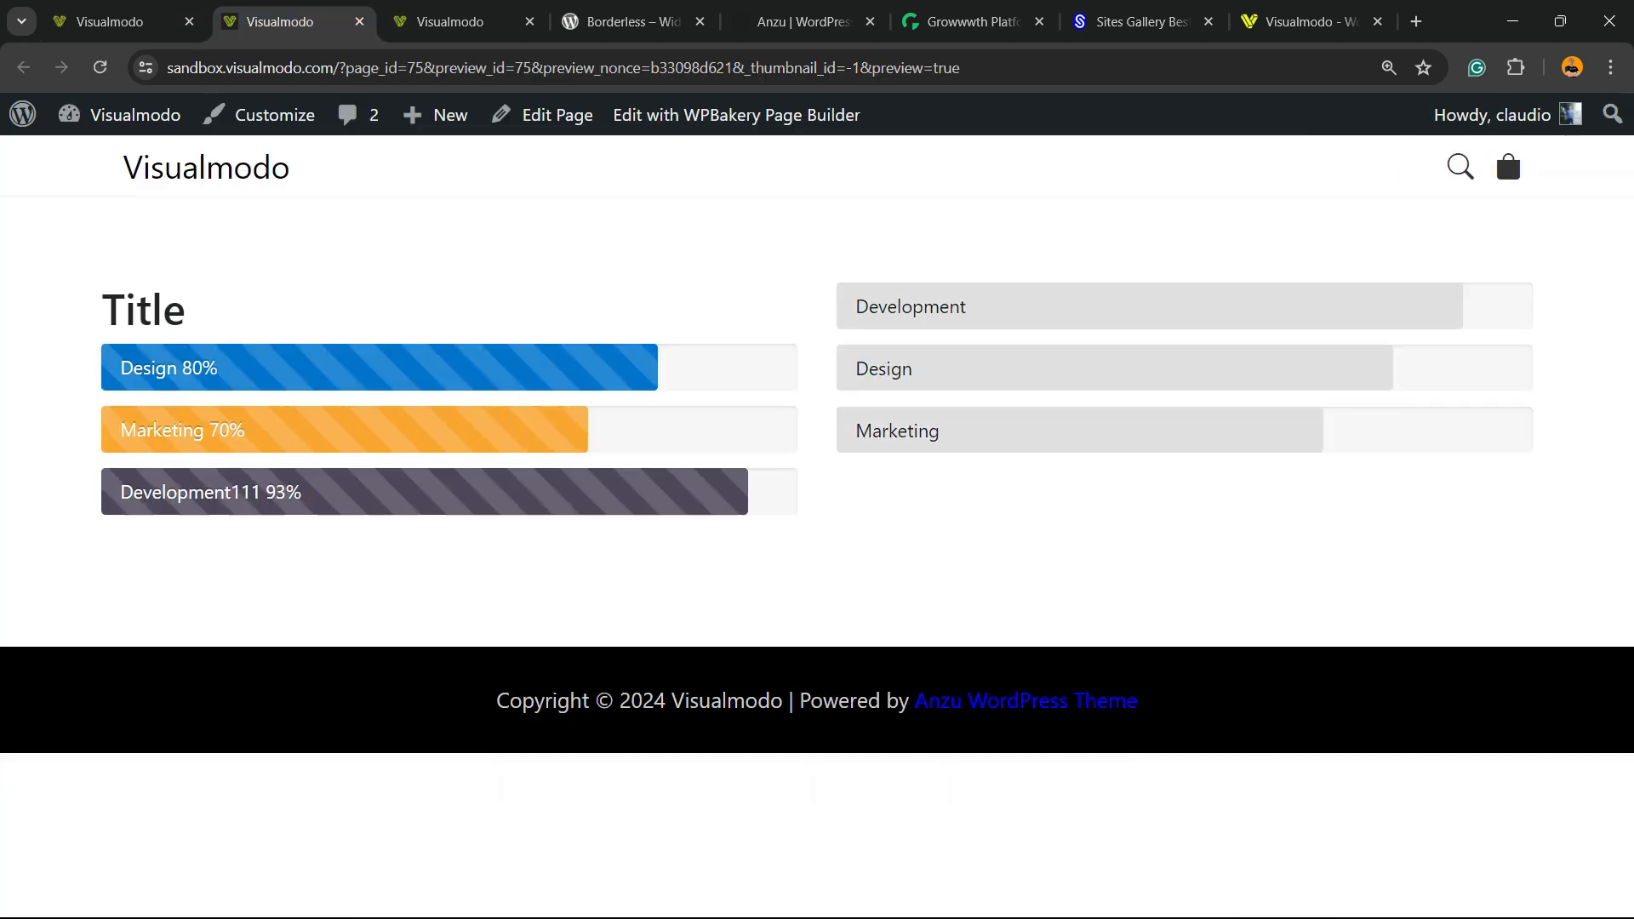
key("ctrl+w")
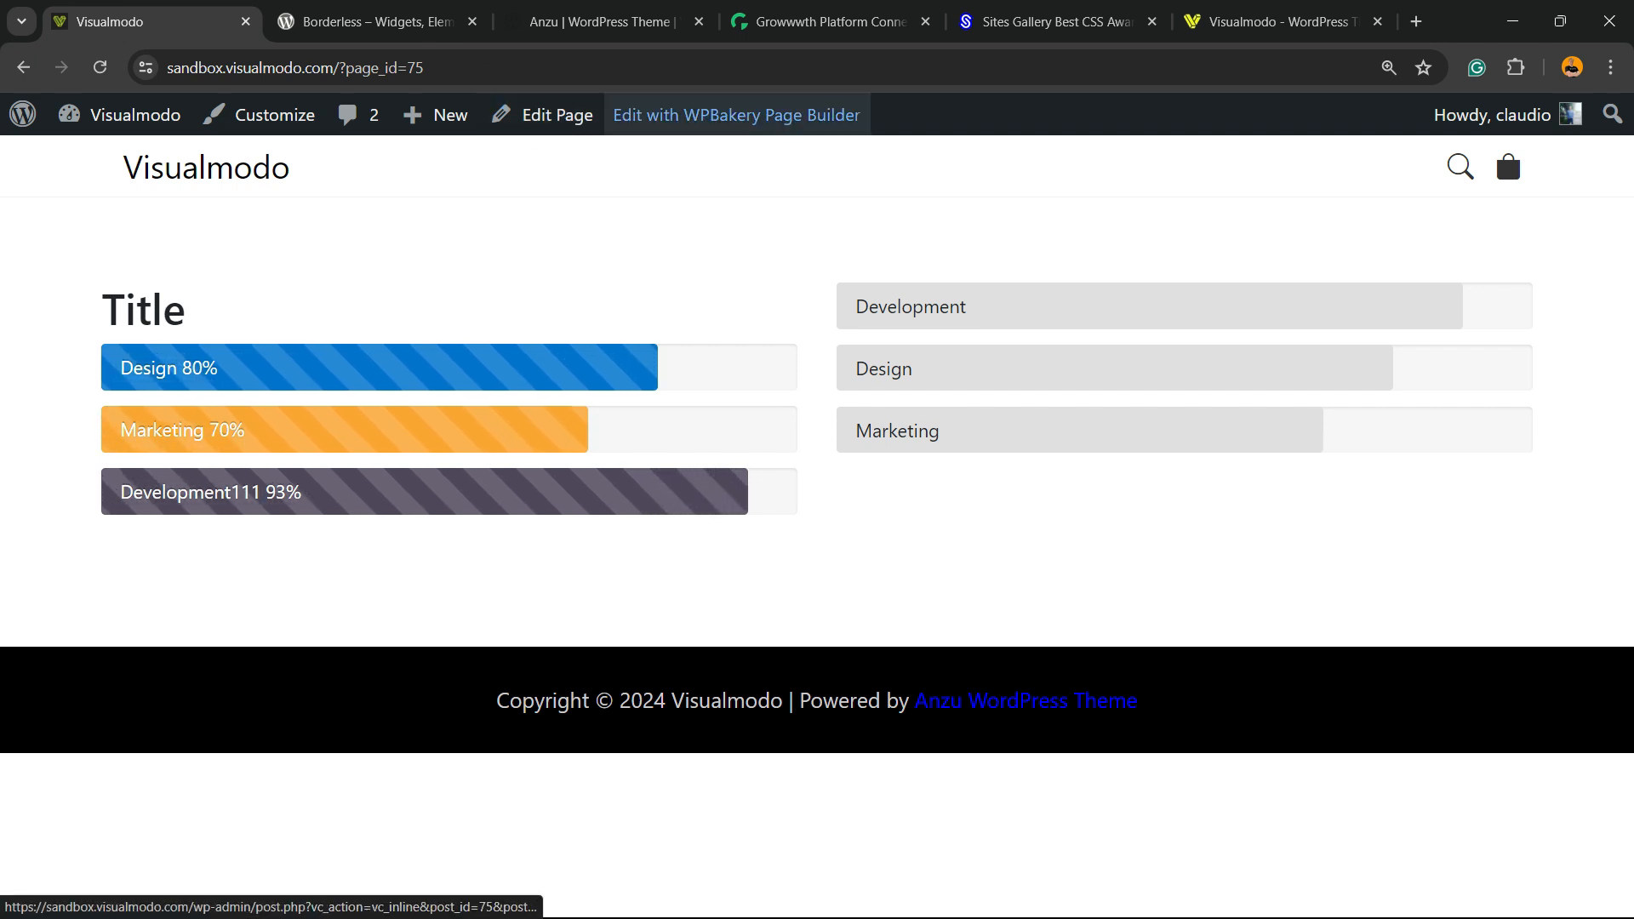
left_click(665, 119)
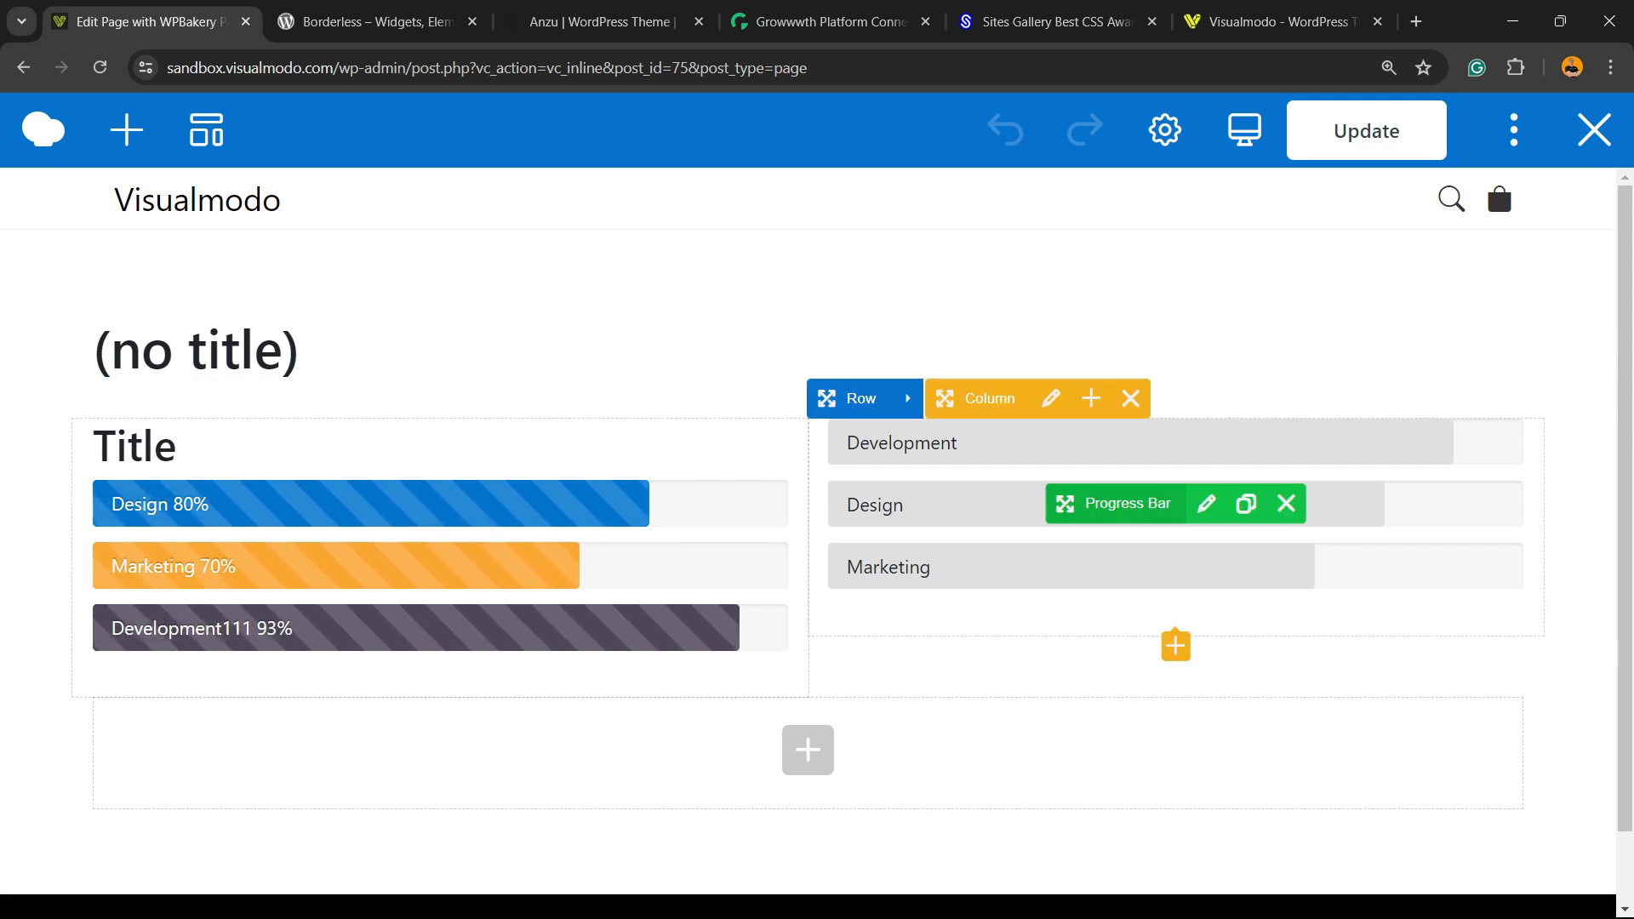
Set the widget title of the second column's Progress Bar to 22222 and save the settings.
left_click(1206, 503)
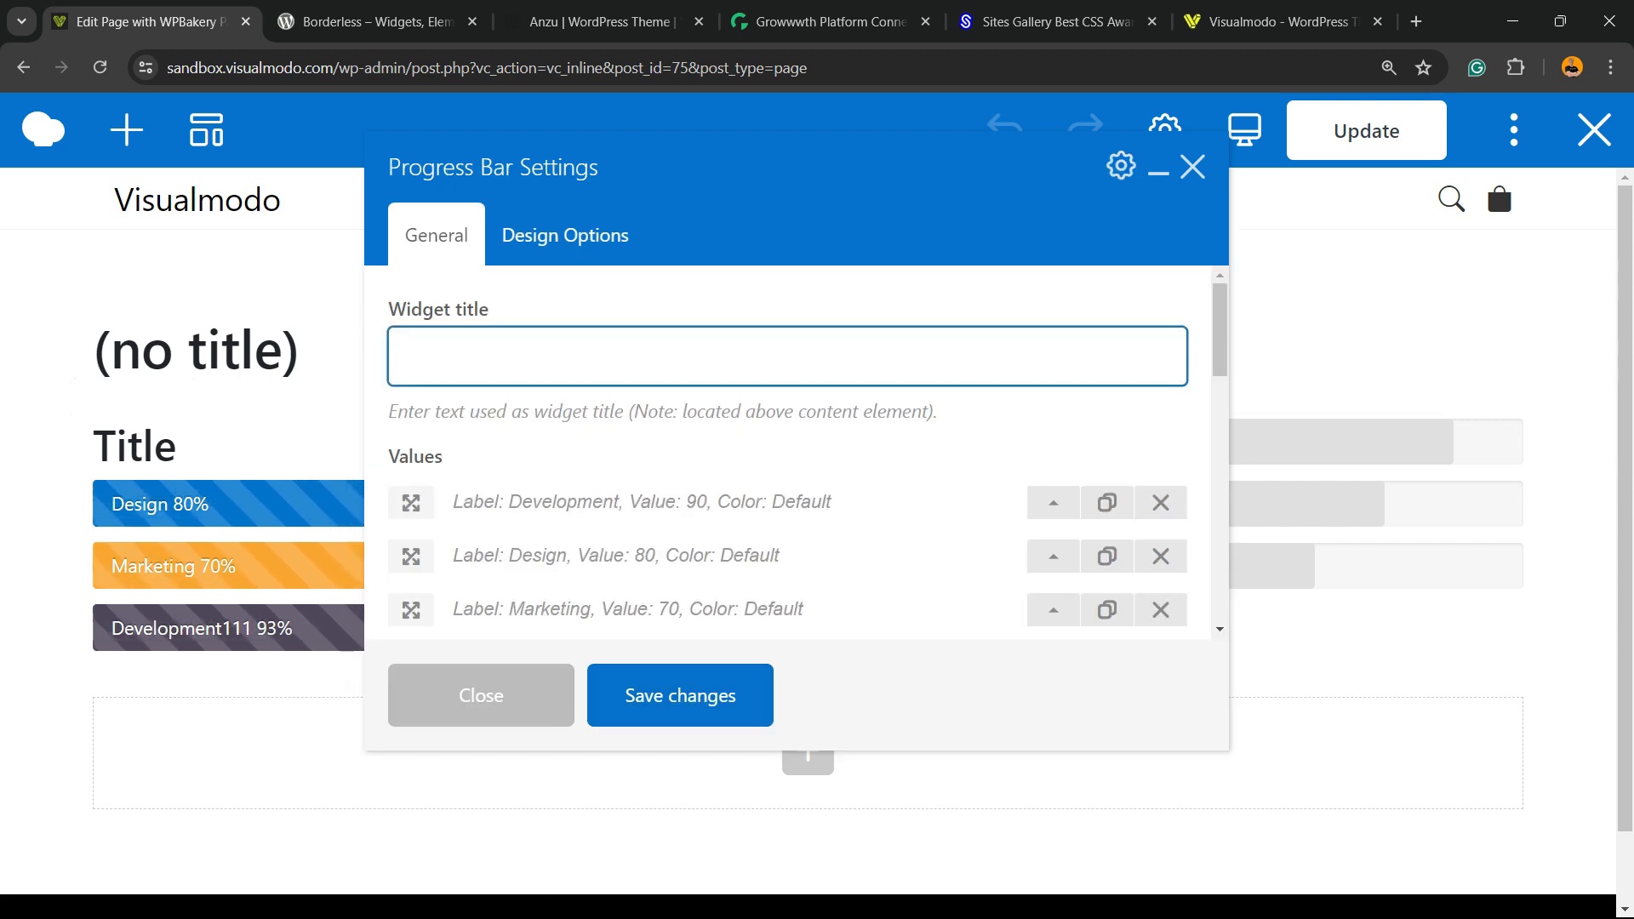
type("22222")
key("Return")
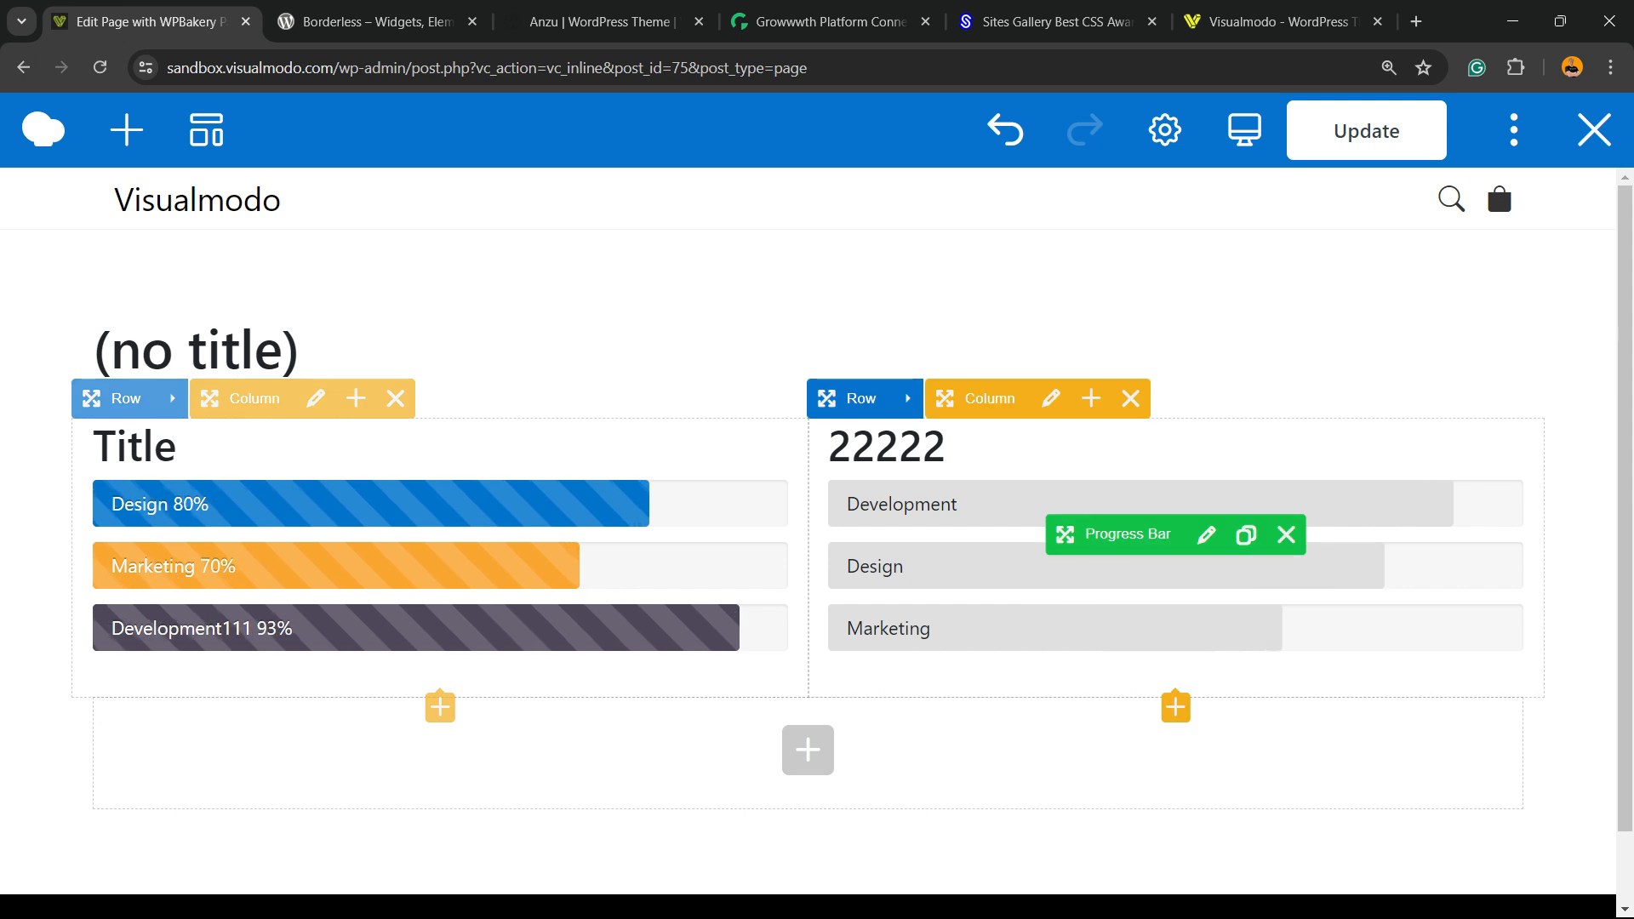
Add a fourth bar labelled Development111222 to the values of the 22222 Progress Bar.
left_click(1207, 534)
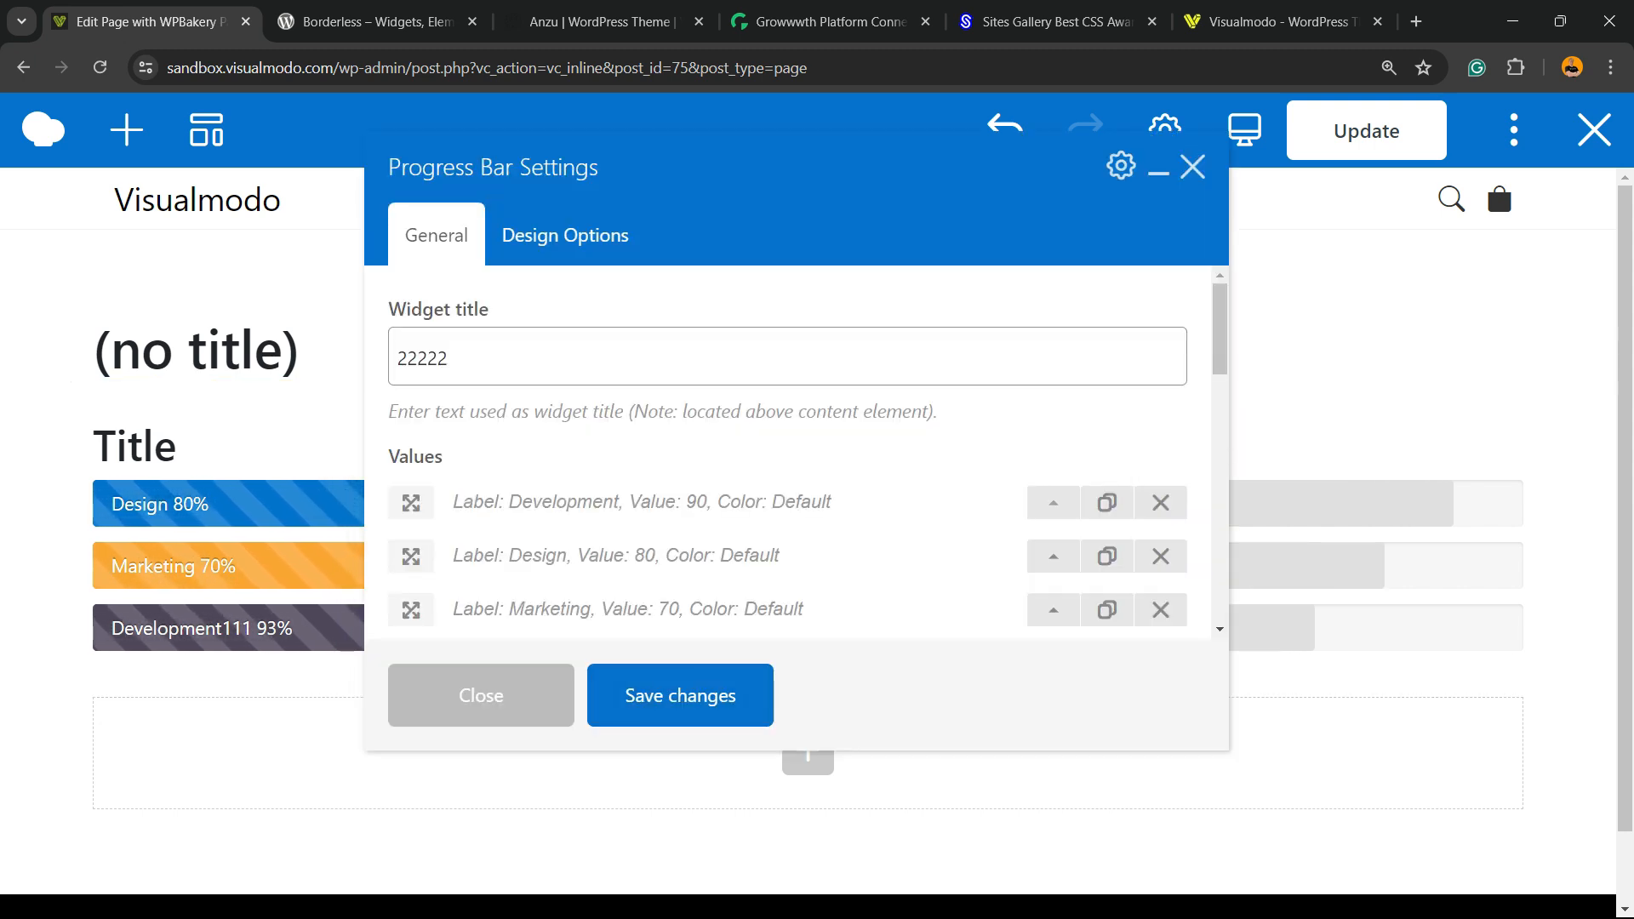
scroll(787, 451, "down", 3)
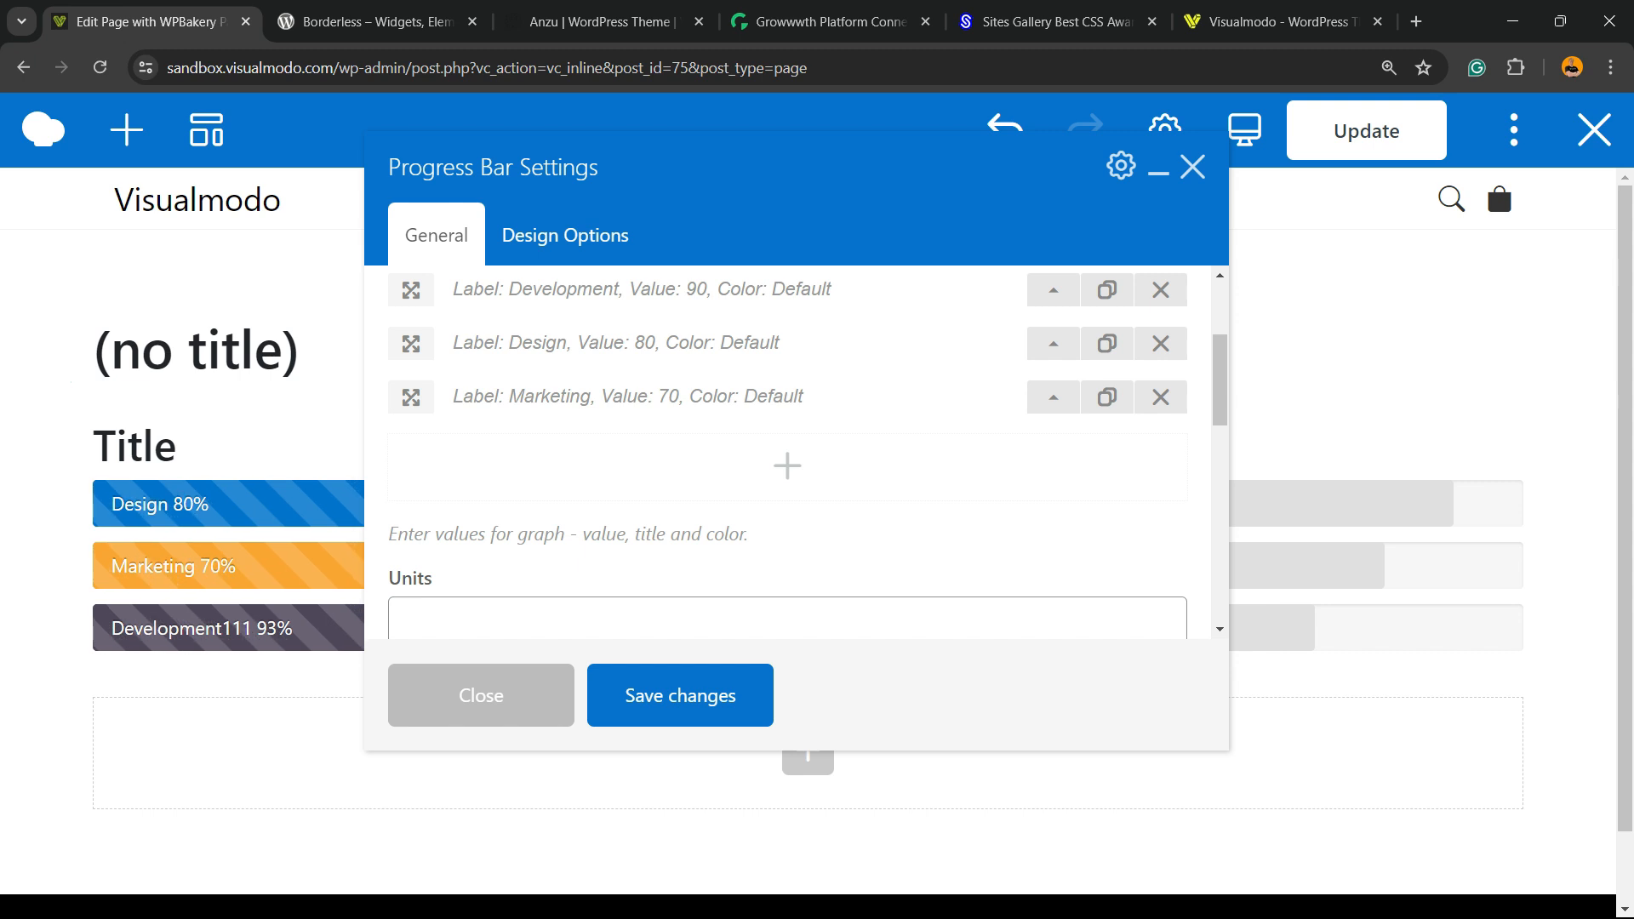
left_click(787, 465)
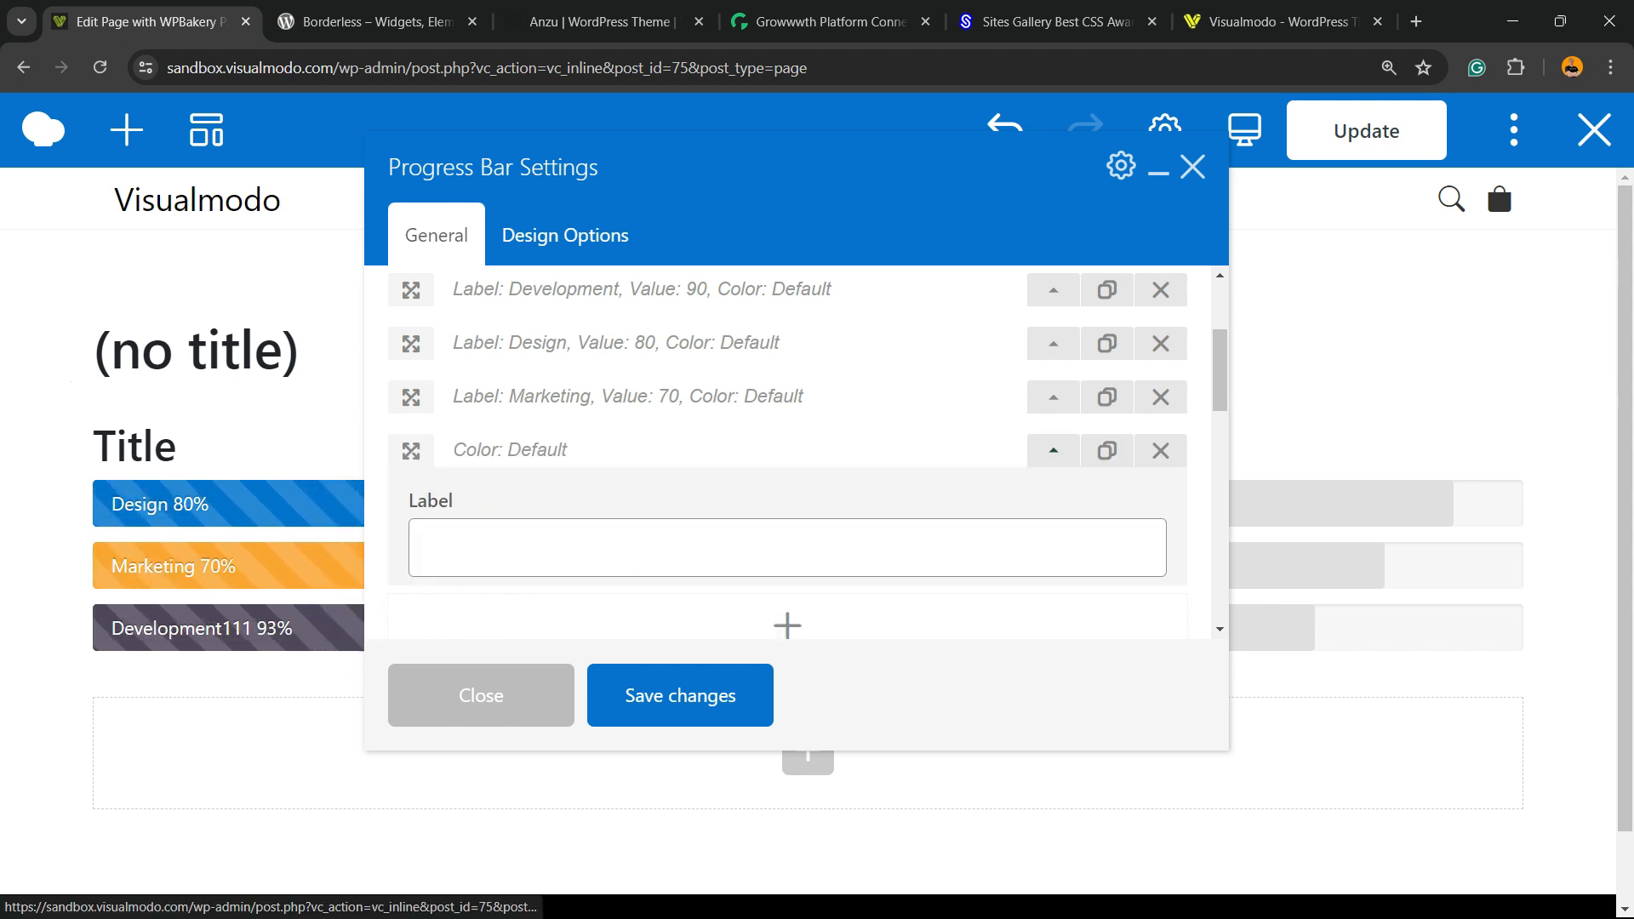
left_click(537, 548)
key("Down")
key("Return")
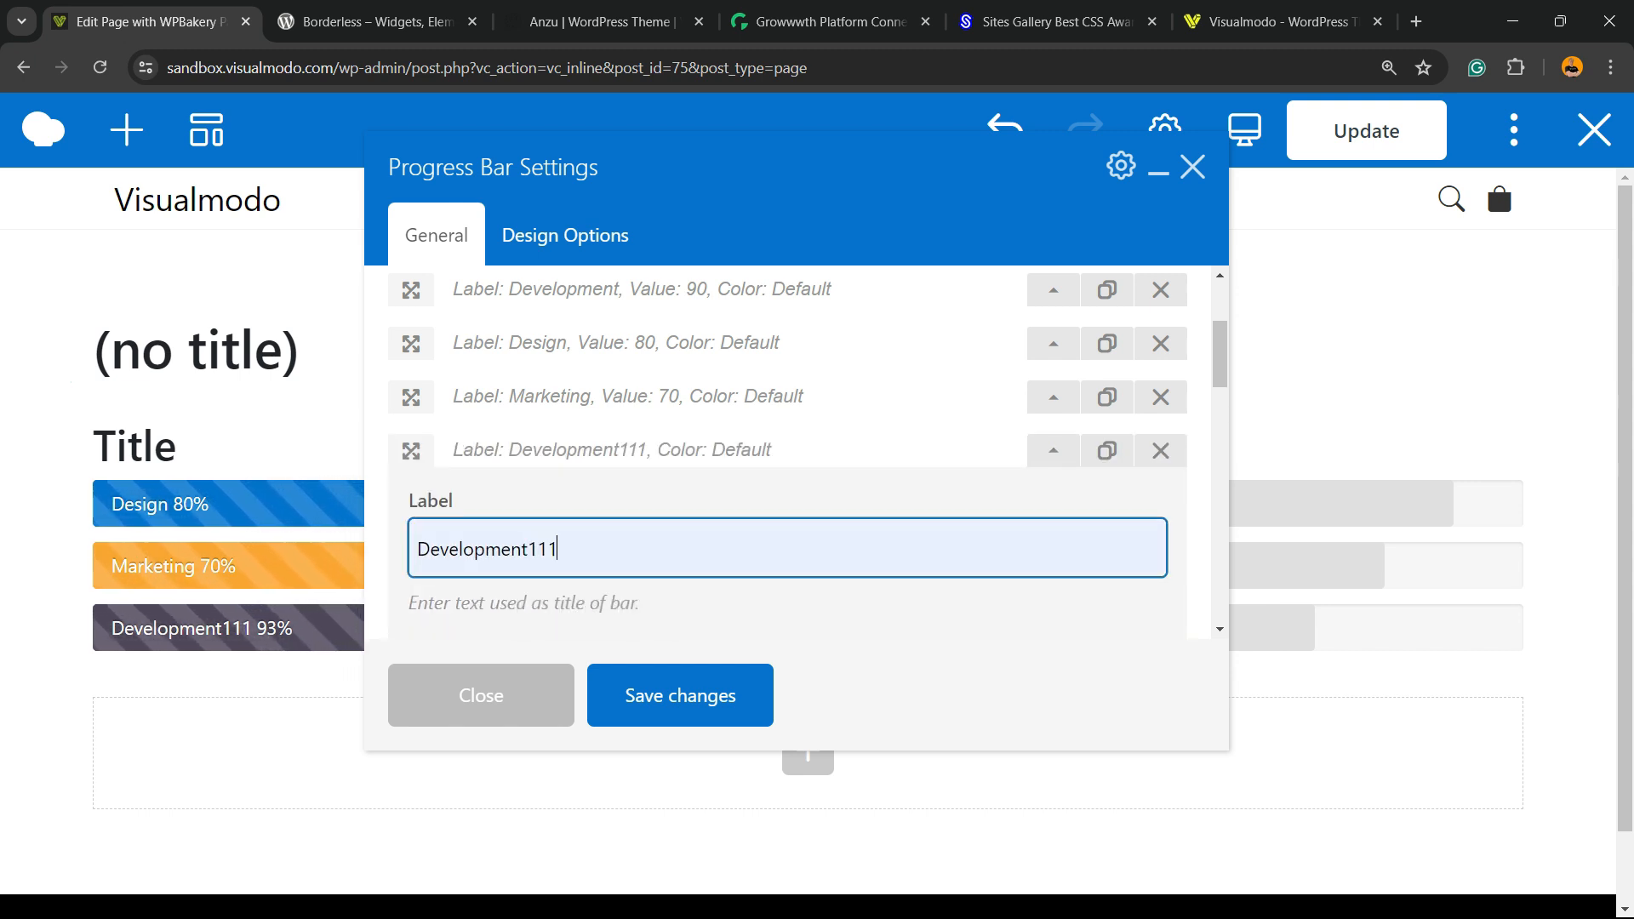
type("222")
scroll(787, 451, "down", 3)
Set the Development111222 bar's value to 22 and give it a turquoise color, saving the settings and updating the page.
left_click(417, 482)
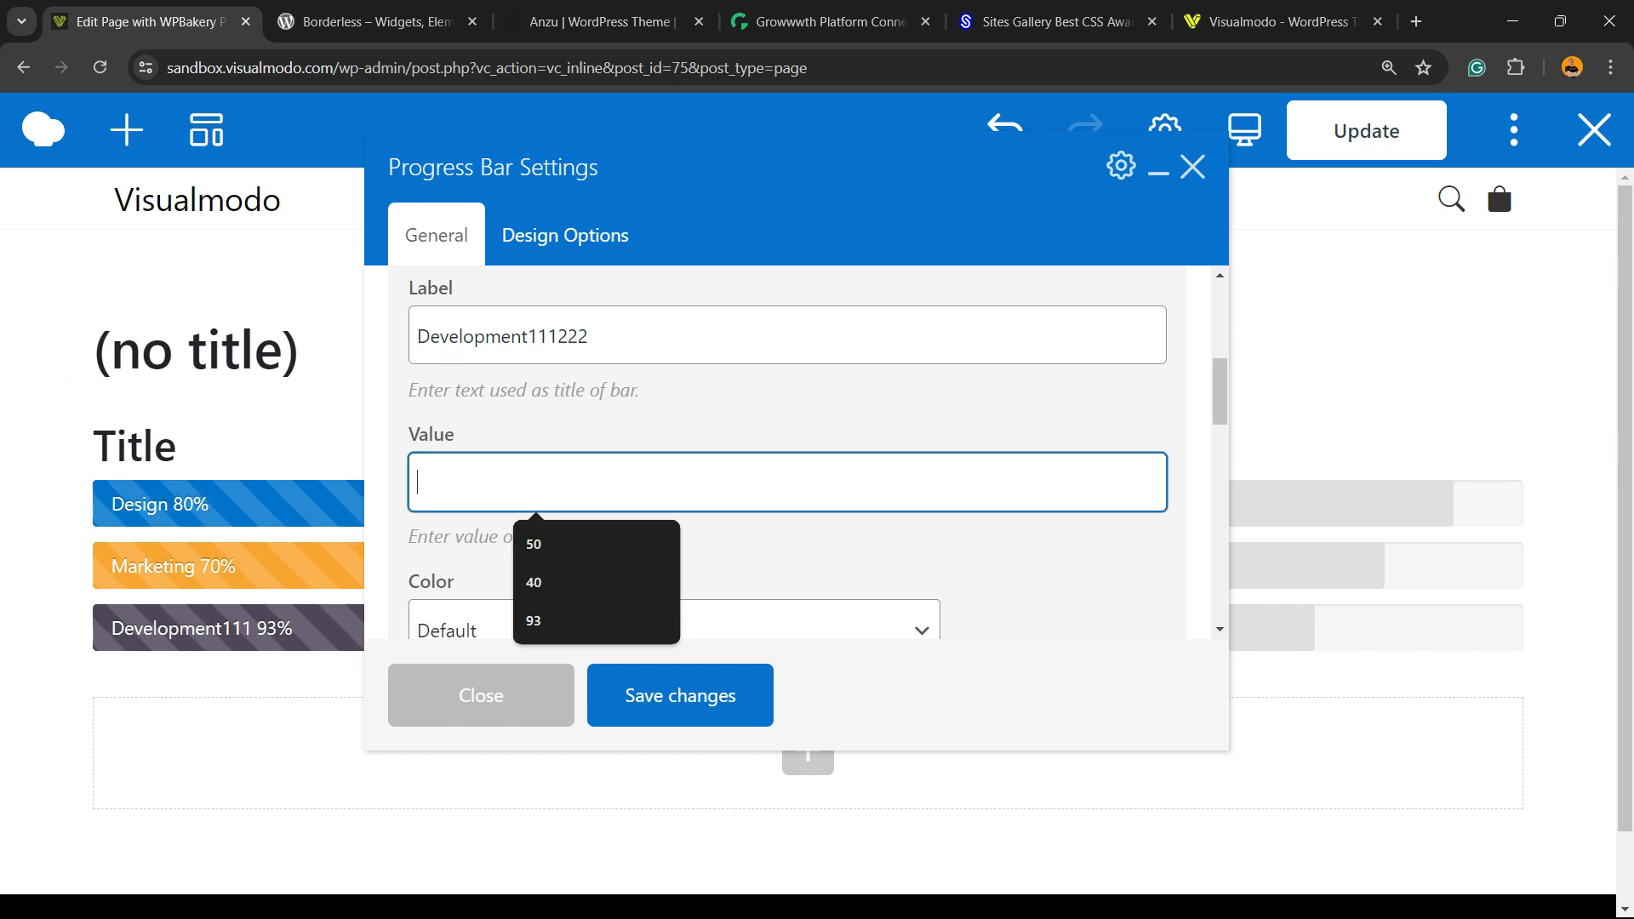
key("Tab")
key("alt+Down")
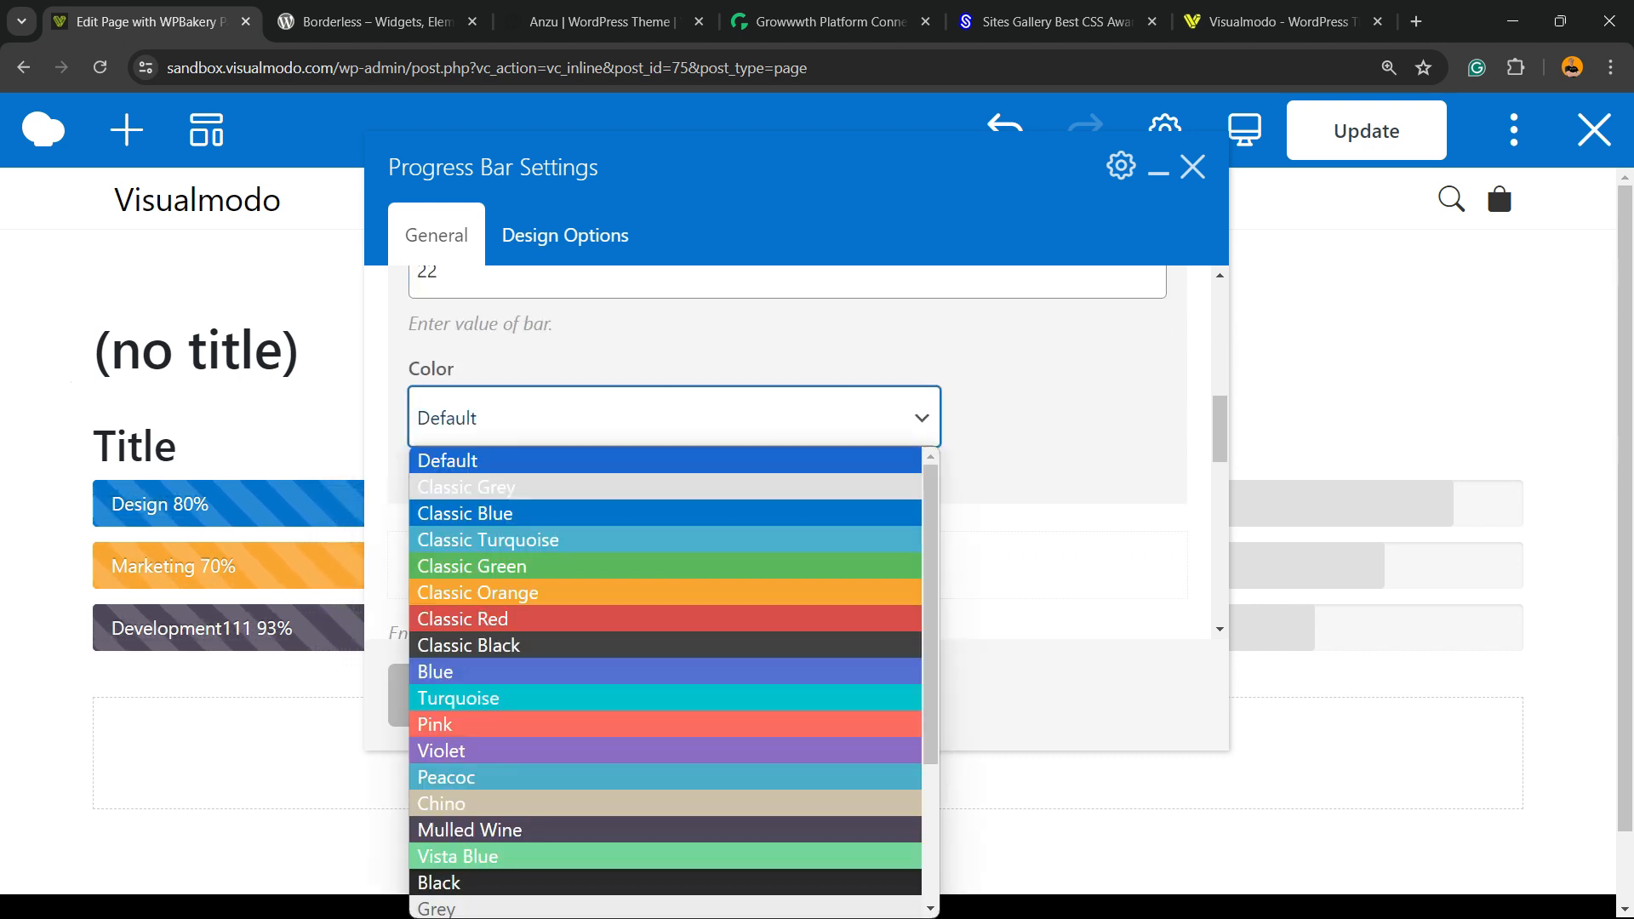
key("Down")
key("Down")
key("Return")
key("Tab")
key("Return")
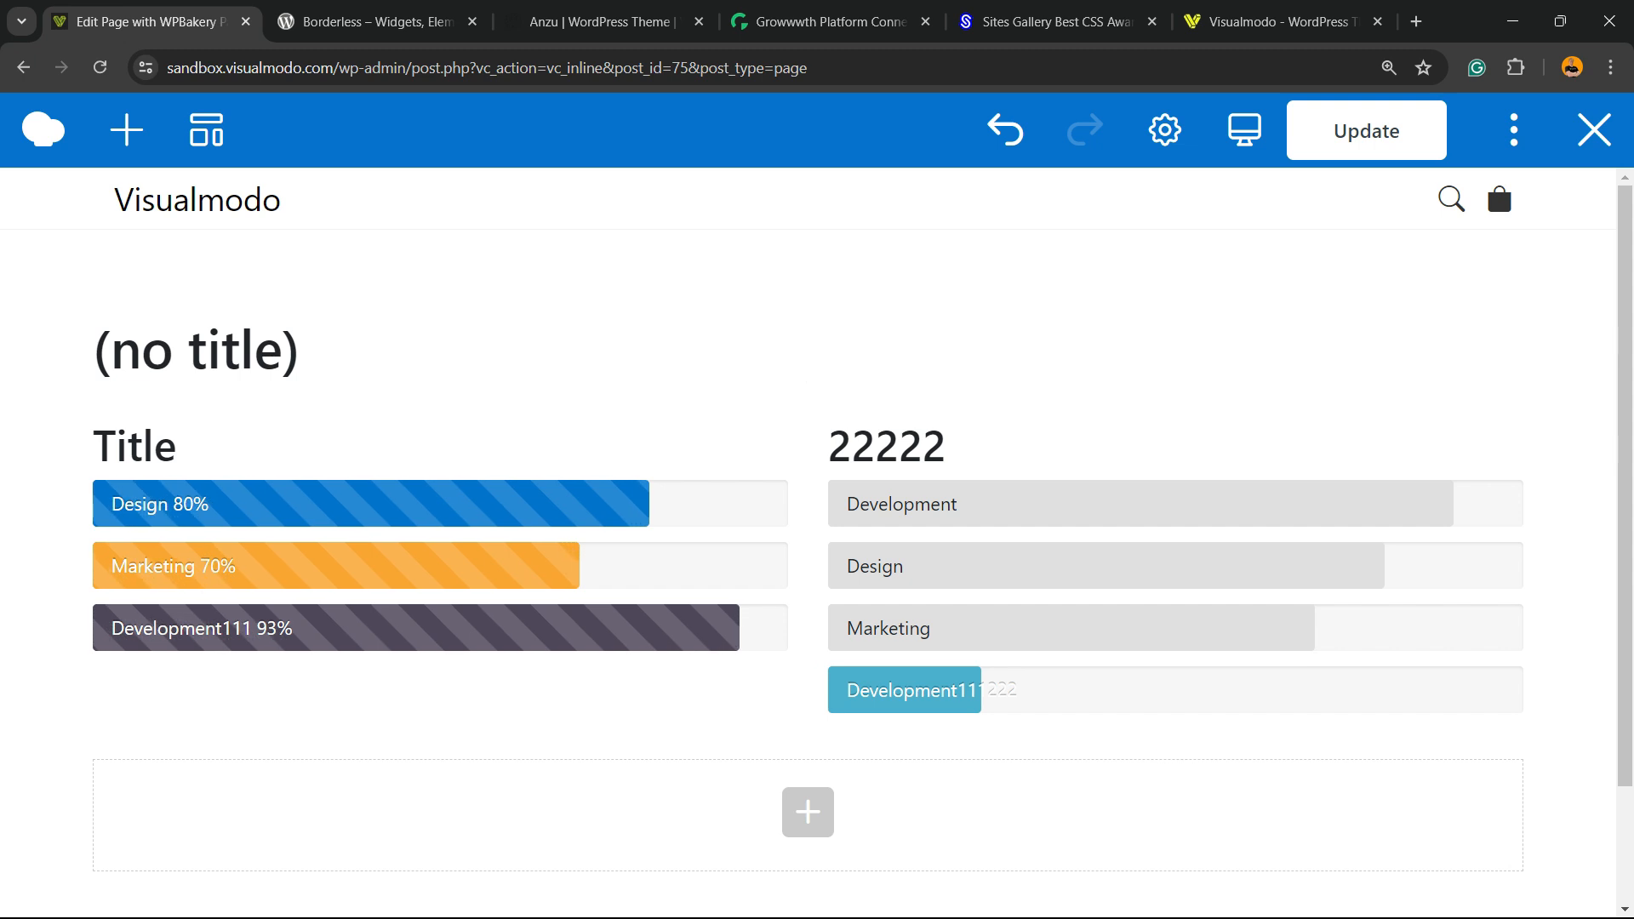
left_click(1361, 131)
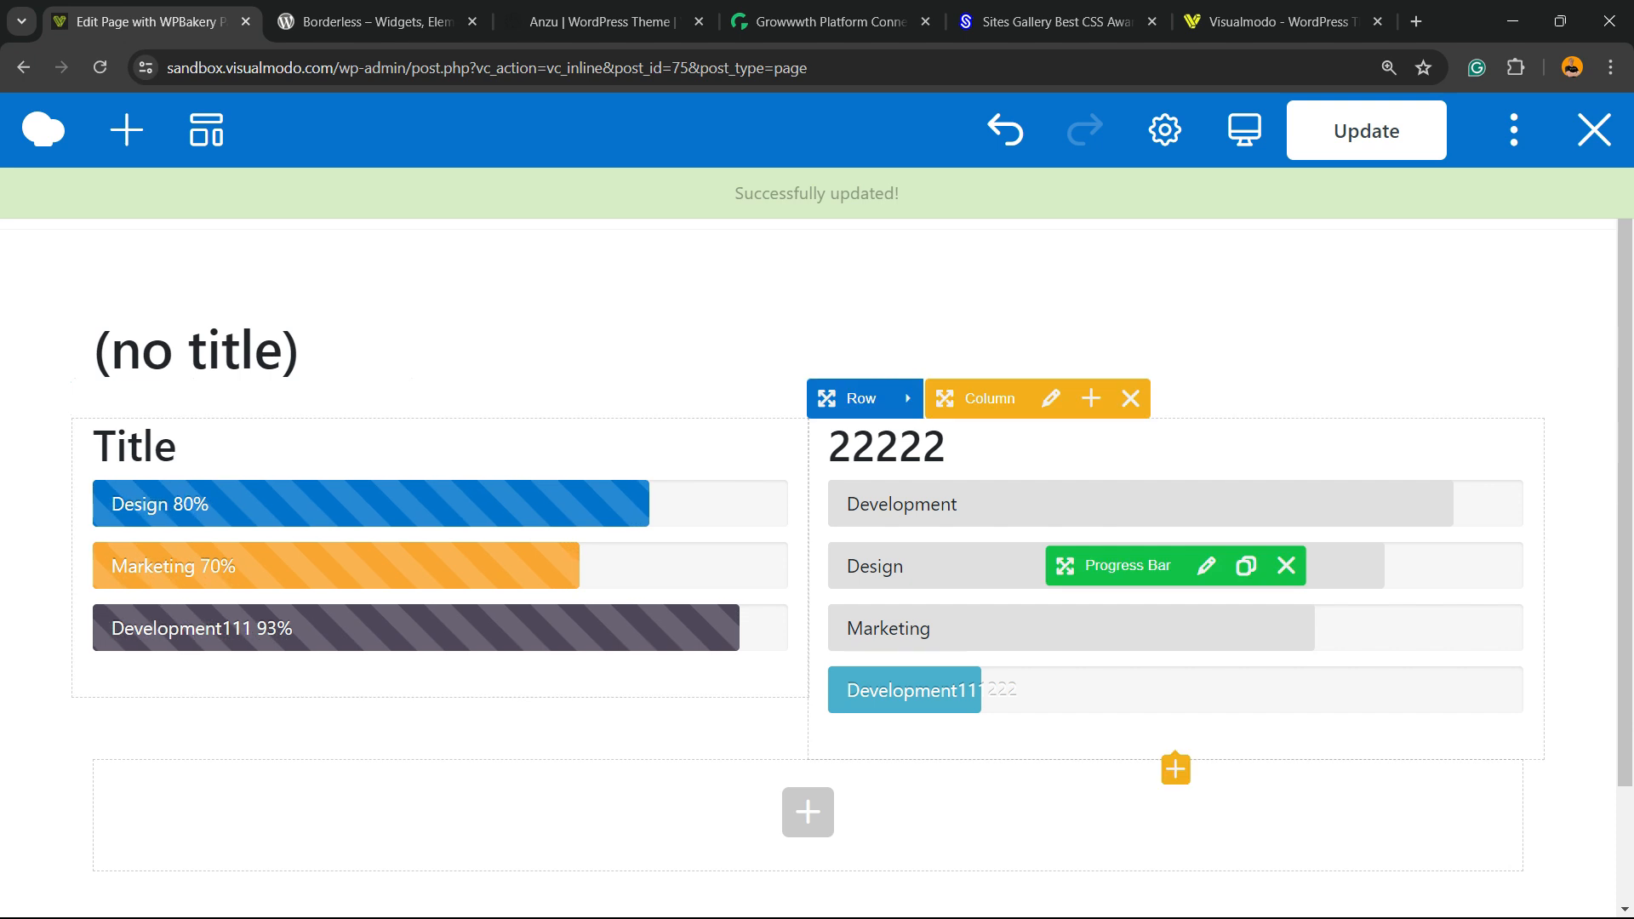
Set the Development bar's individual color to Chino in the 22222 Progress Bar and save the changes.
left_click(1205, 566)
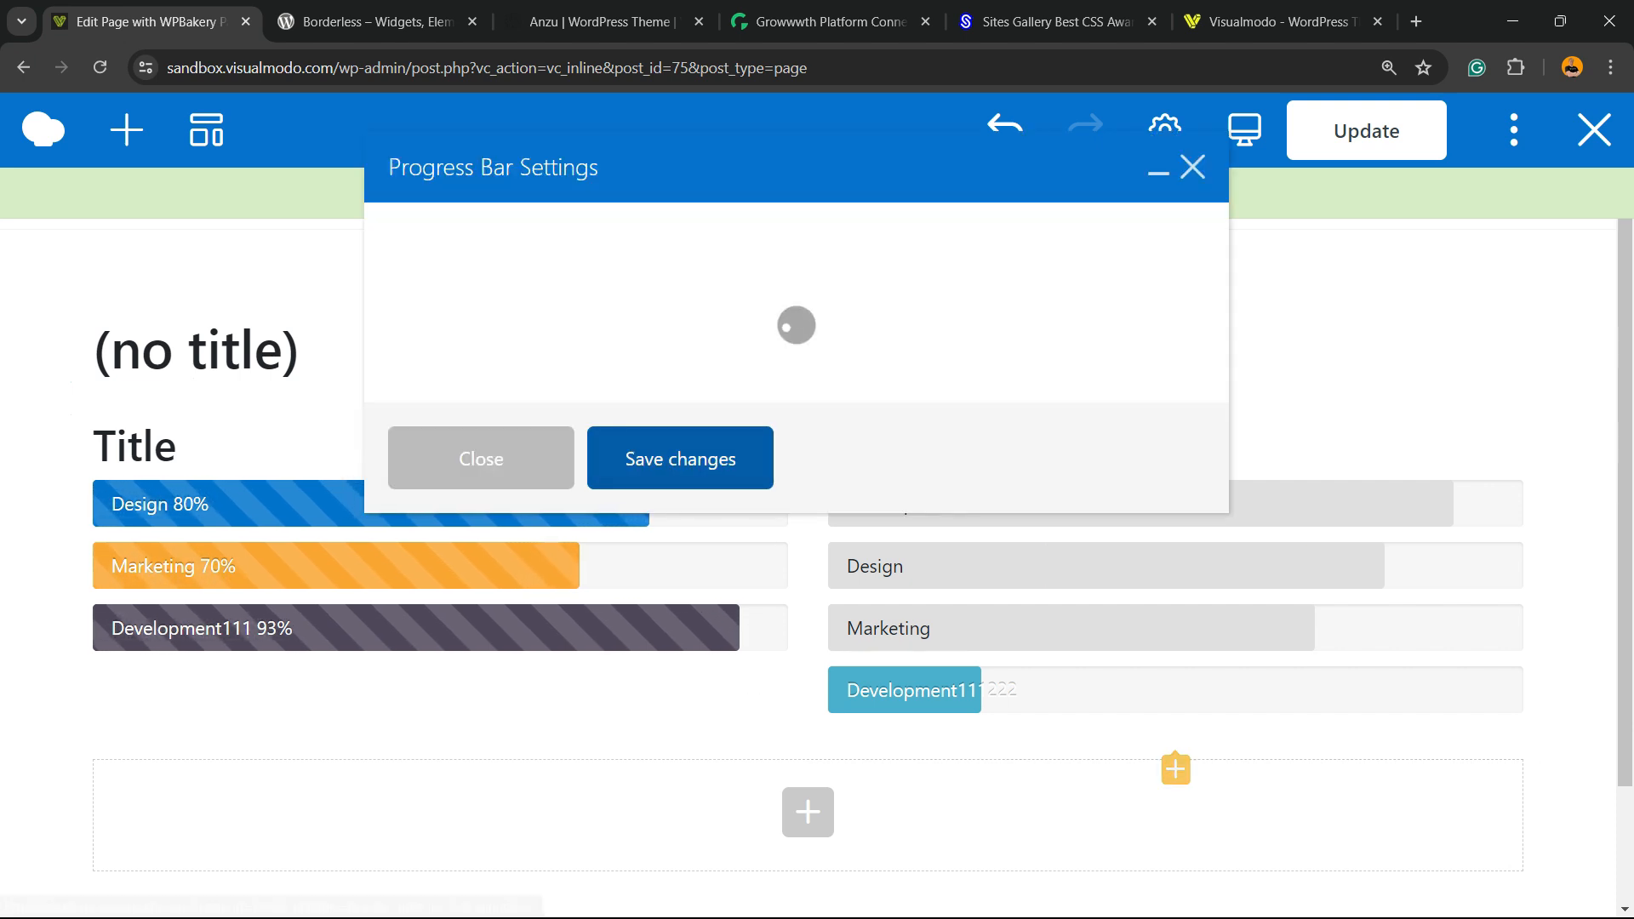
scroll(787, 451, "down", 5)
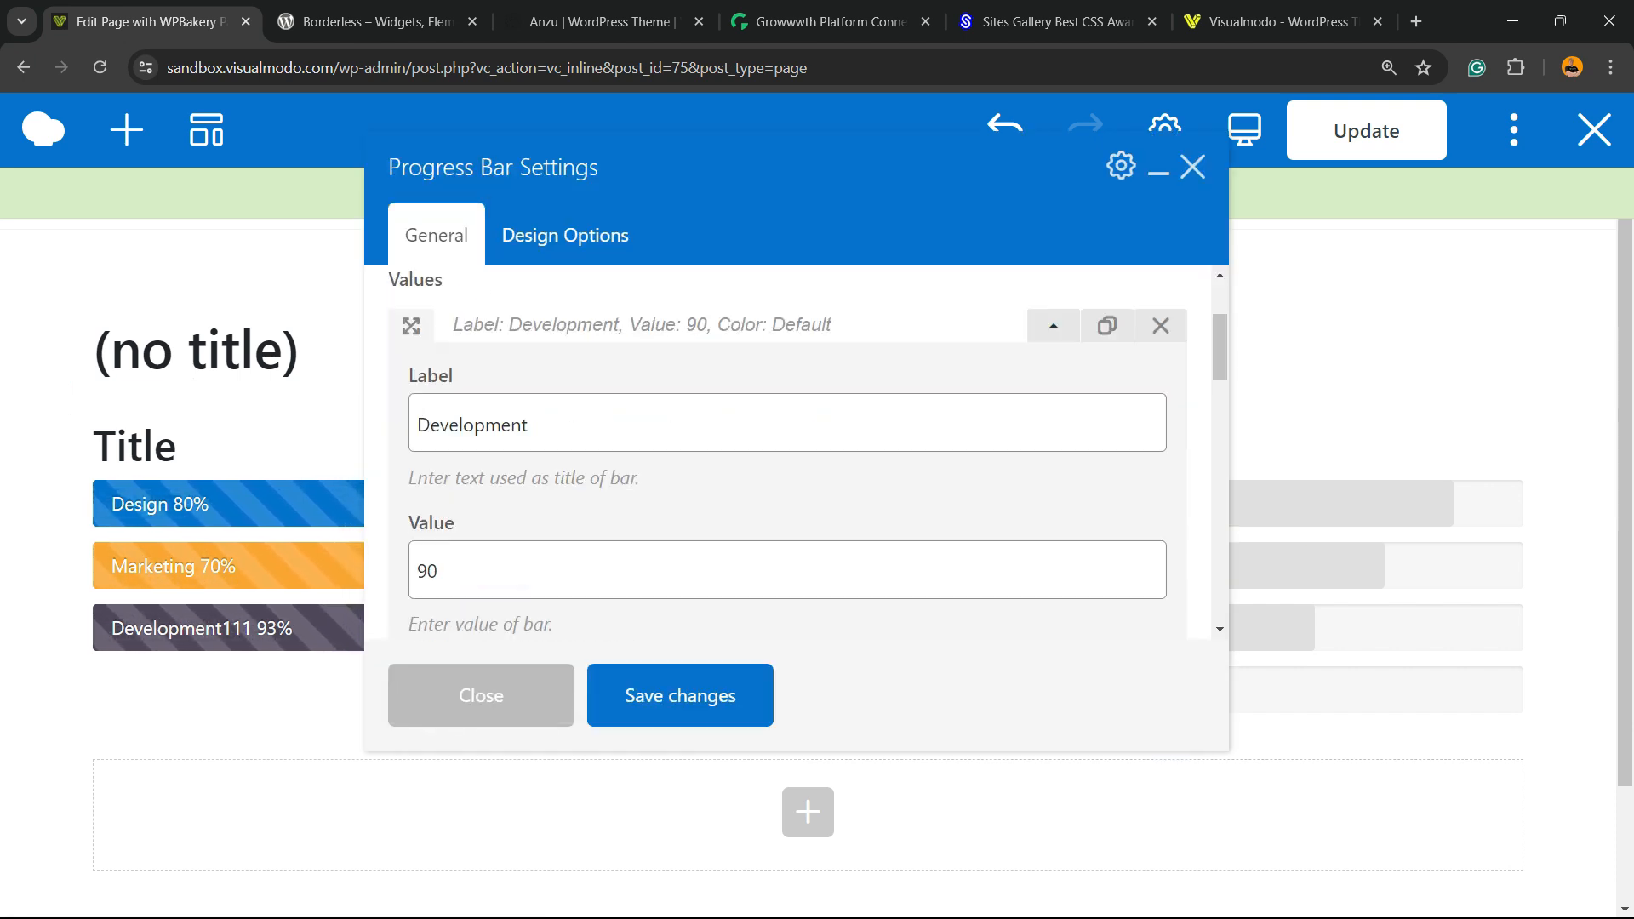
left_click(672, 470)
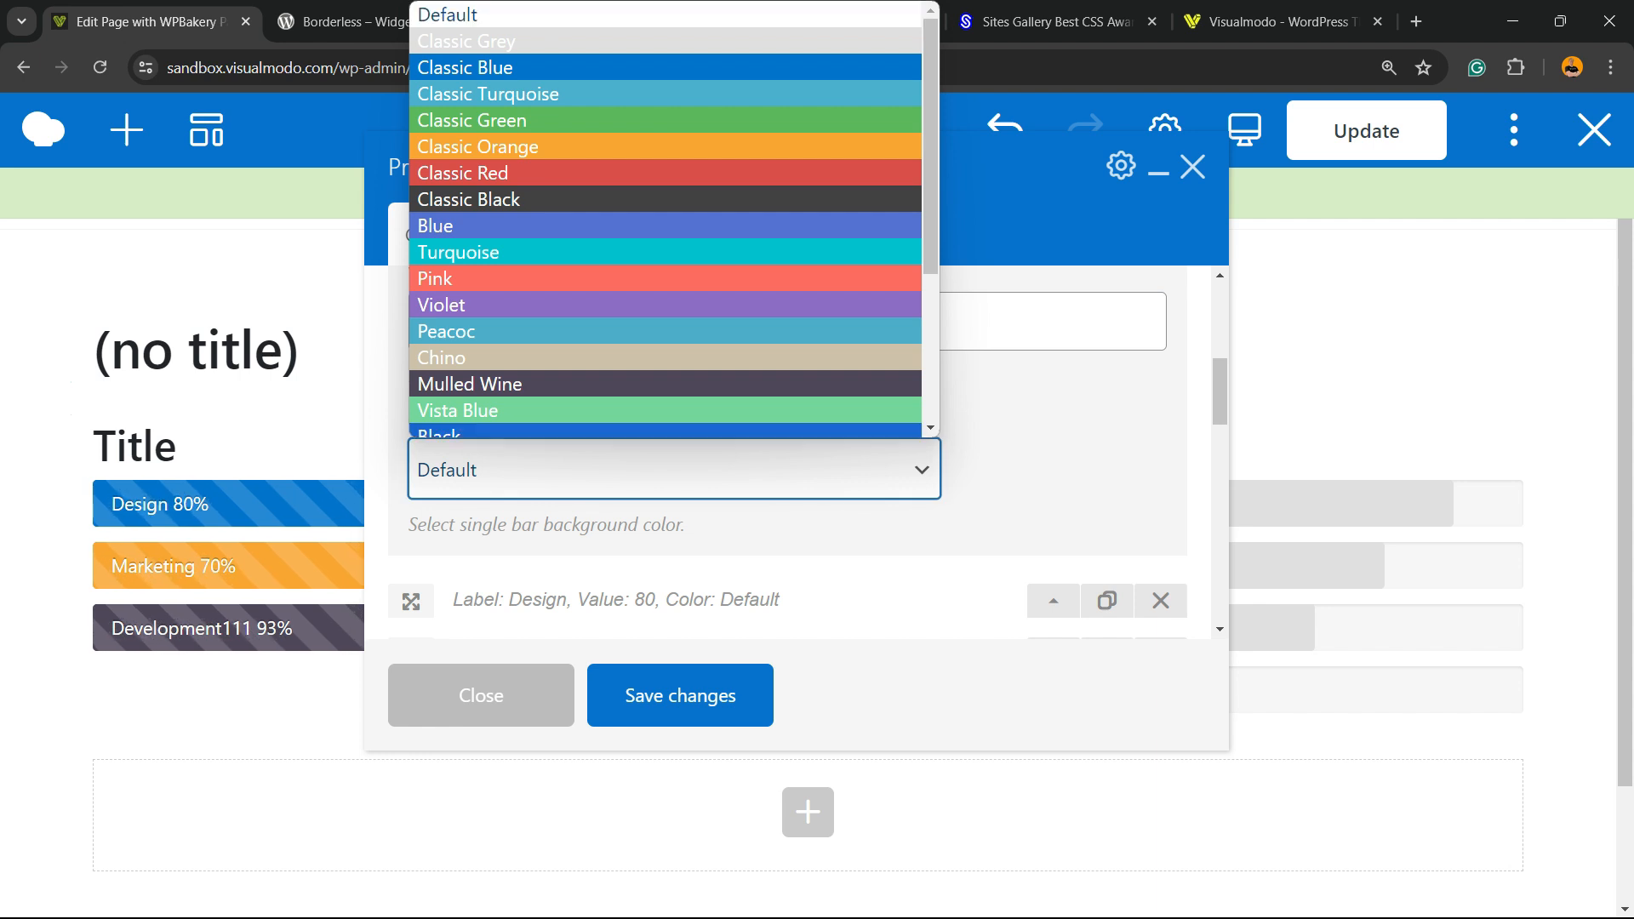
left_click(477, 345)
left_click(680, 695)
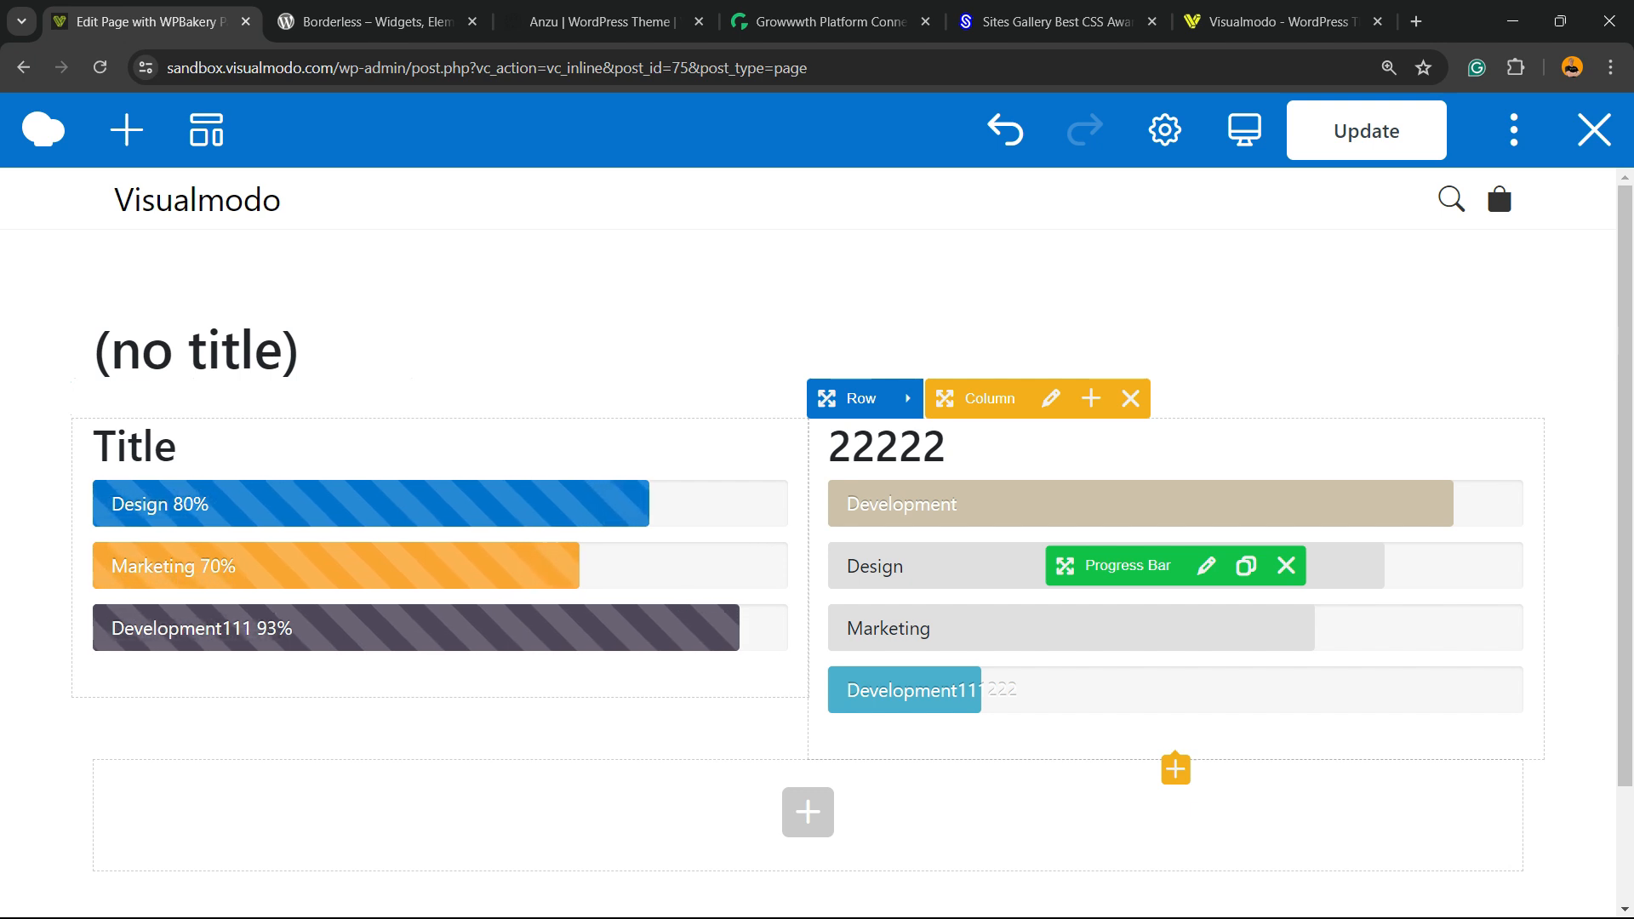
View the Borderless plugin page and the Anzu theme page on WordPress.org.
left_click(378, 22)
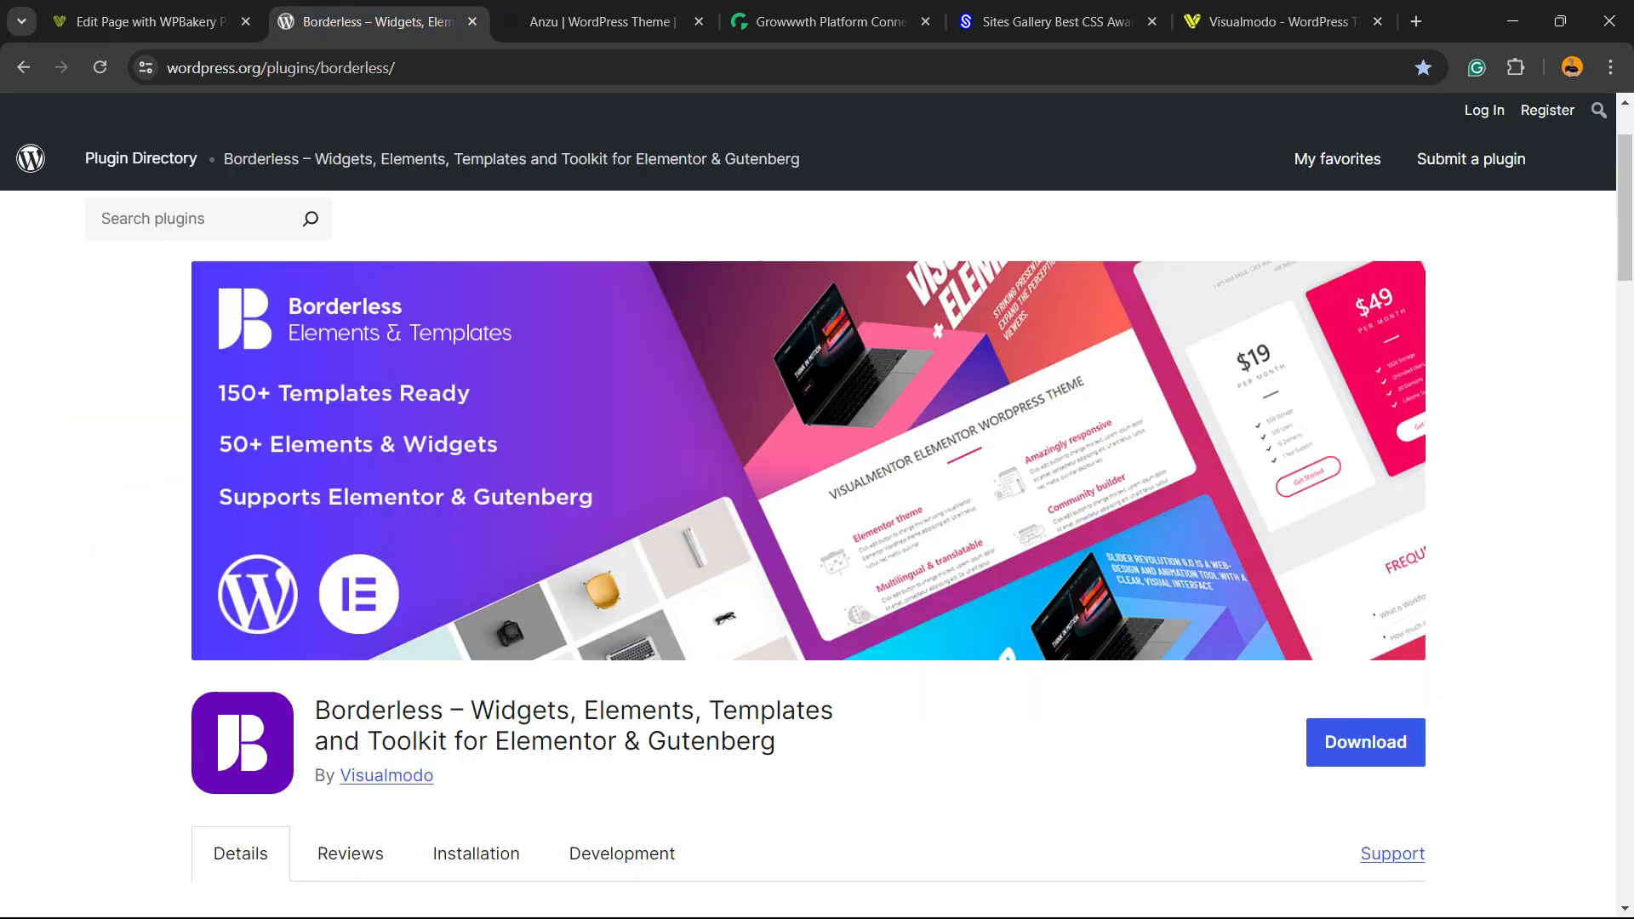
left_click_drag(316, 710, 775, 742)
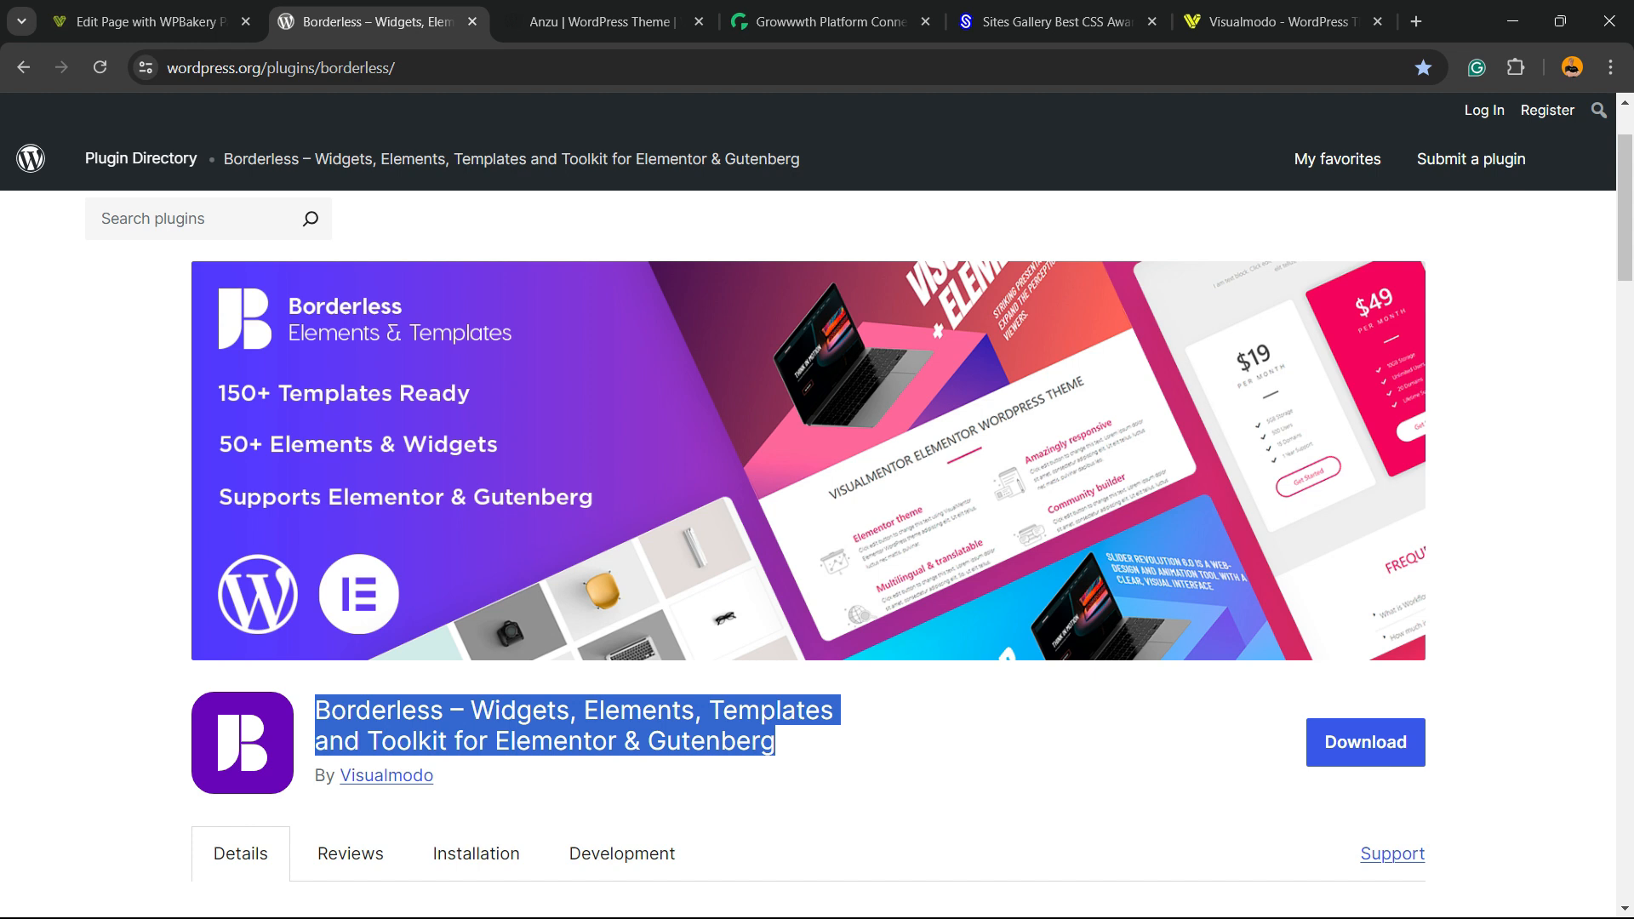
left_click(599, 22)
double_click(232, 334)
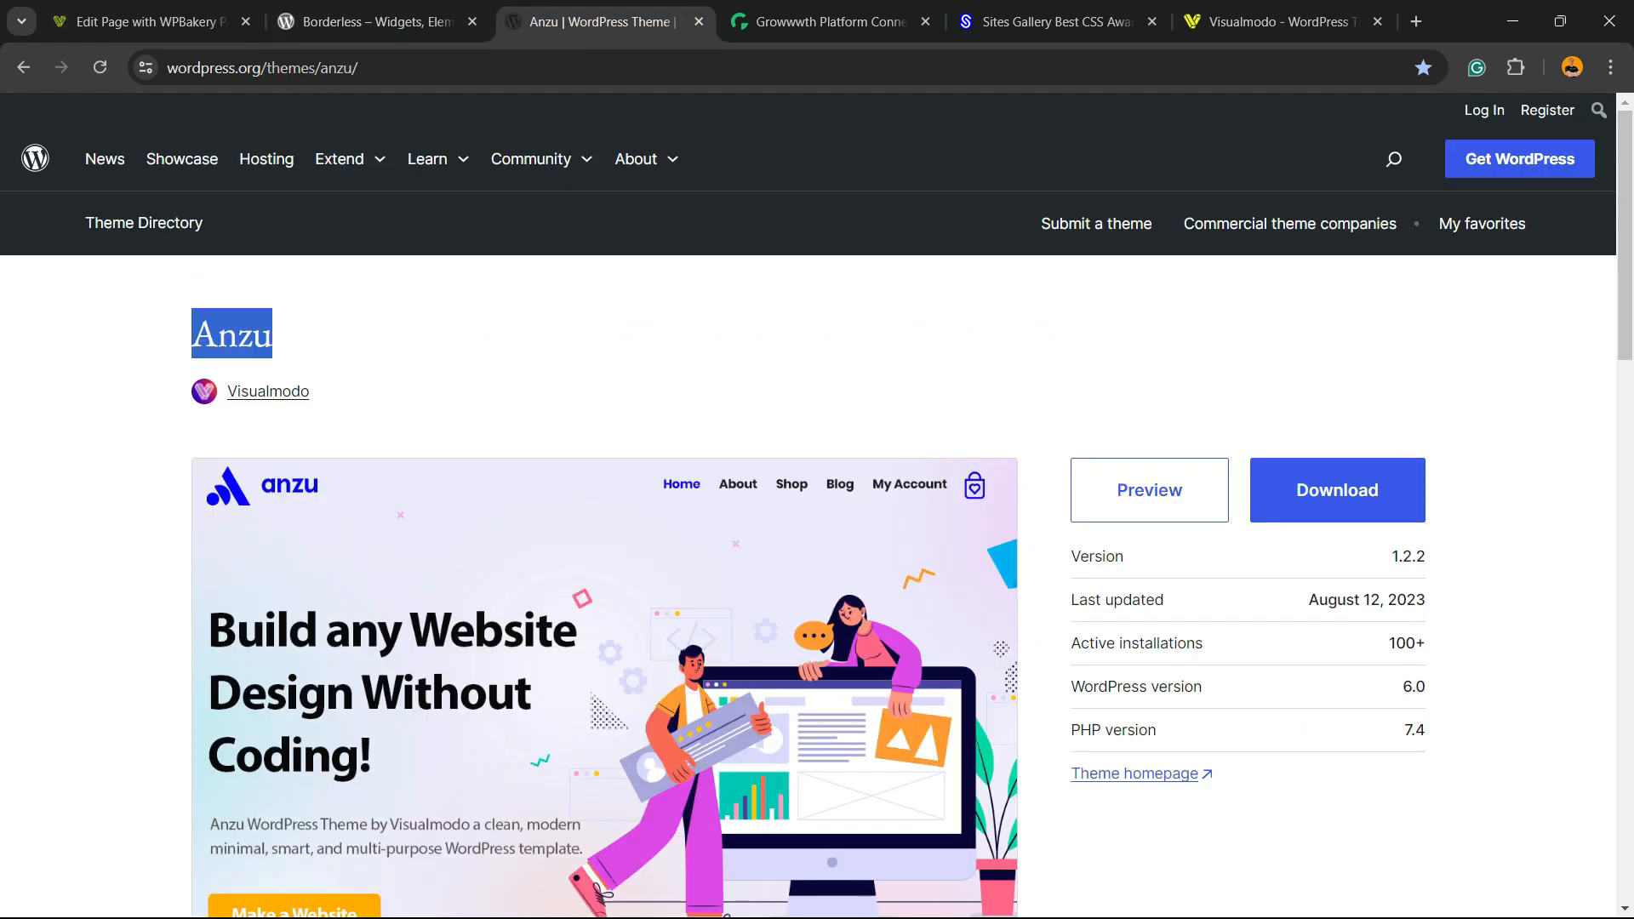
left_click(289, 336)
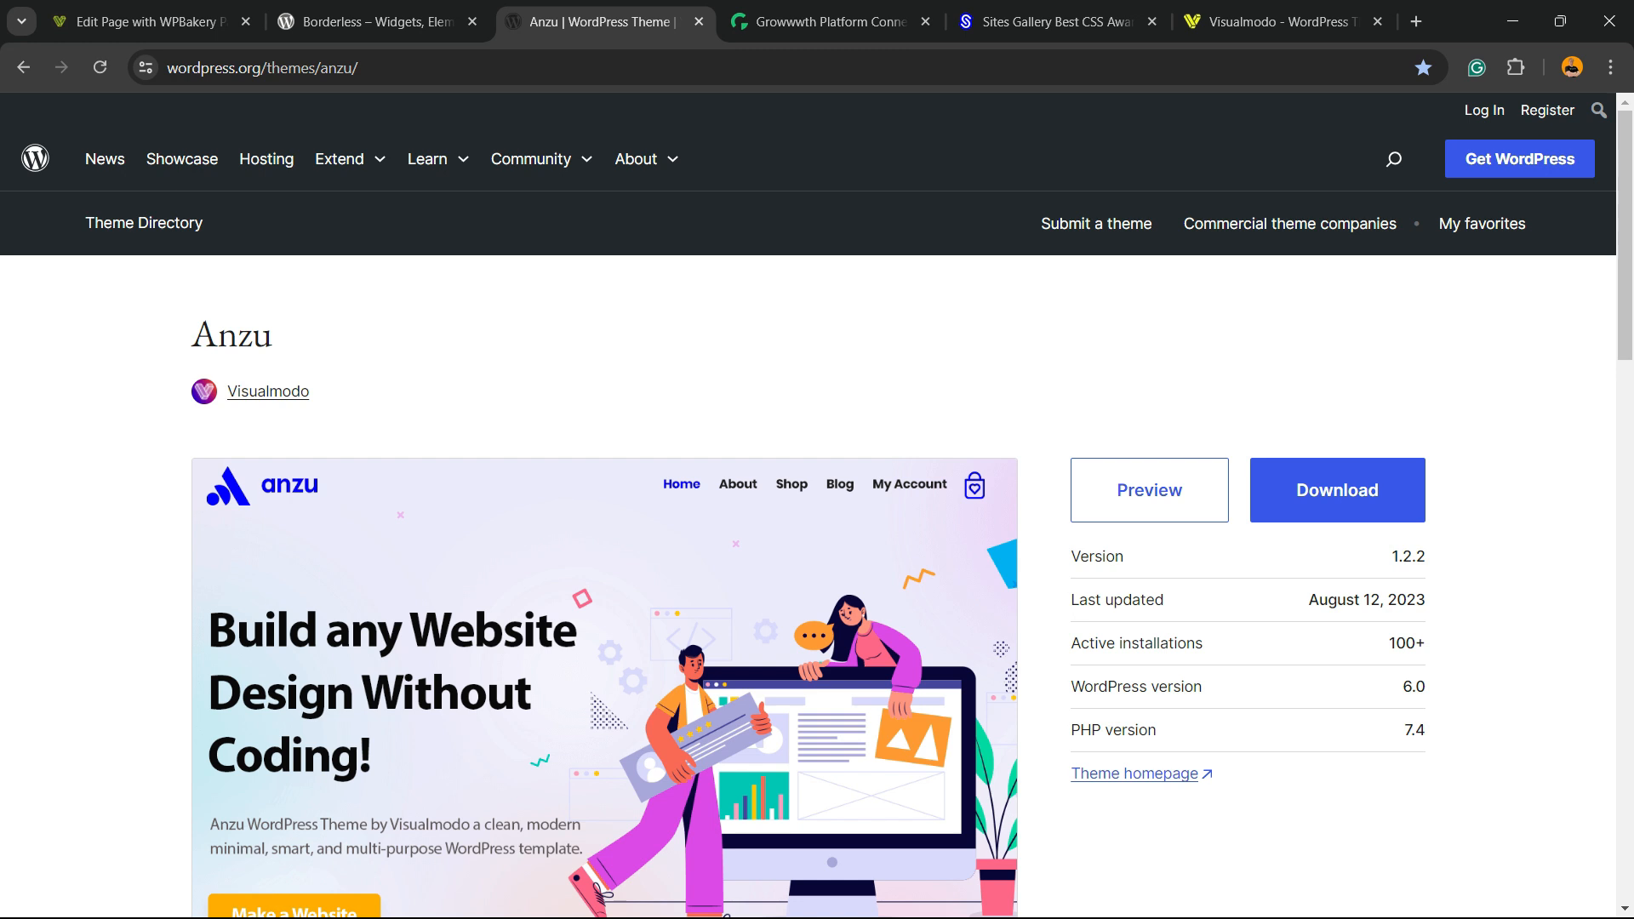
scroll(470, 389, "down", 7)
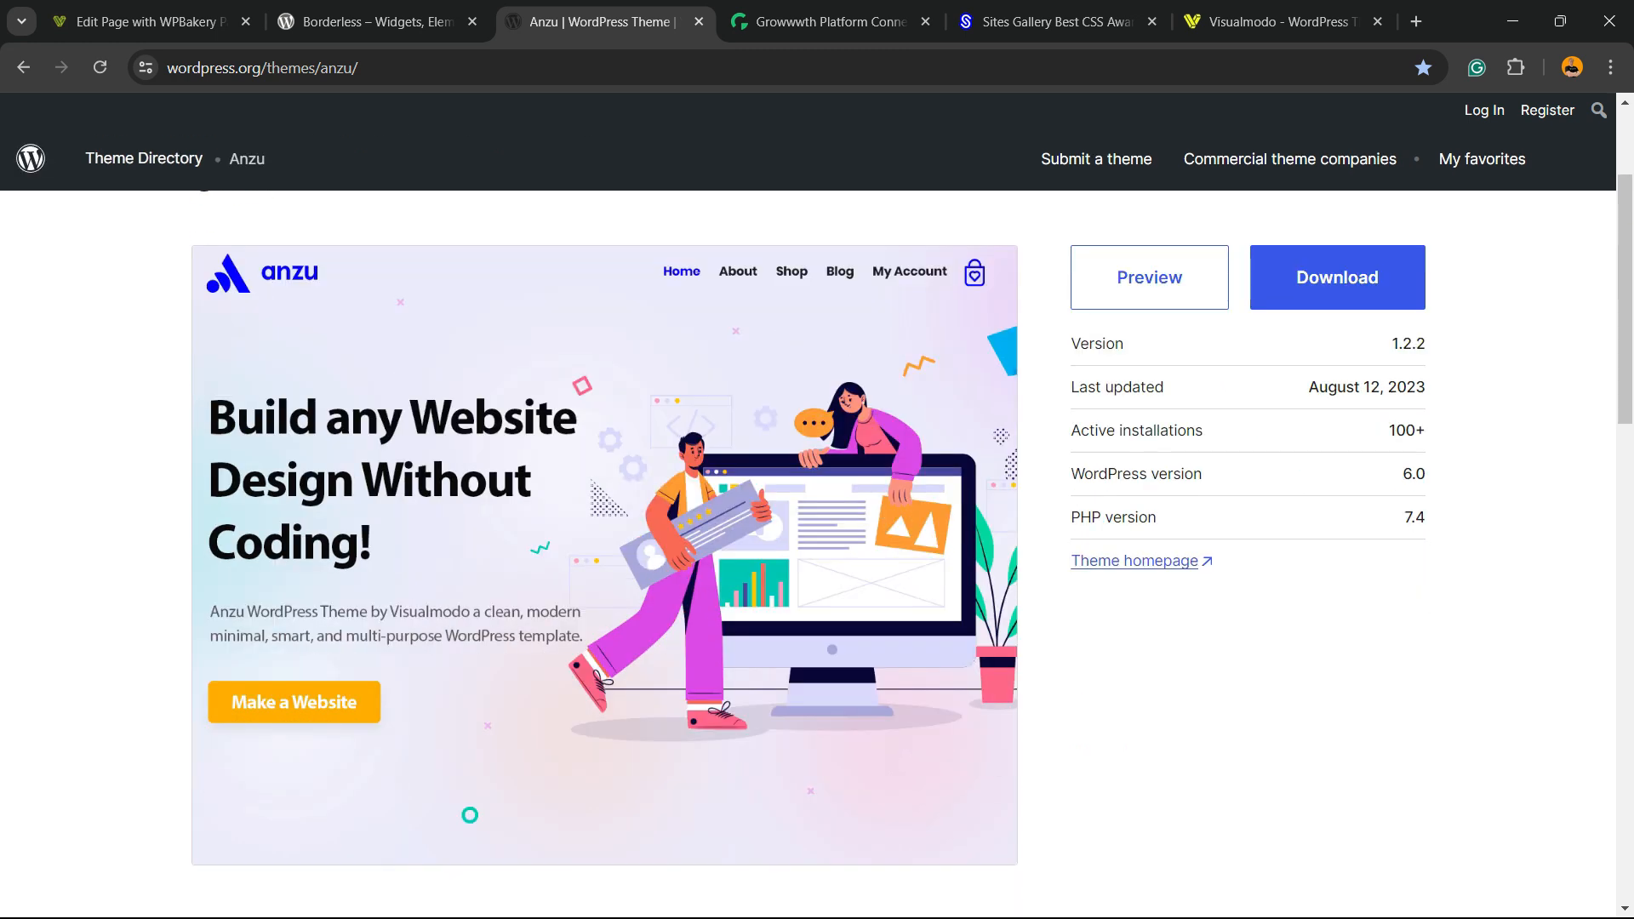
Browse the website listings on the Growwwth site and the design showcase on the Sites Gallery site.
key("ctrl+Tab")
scroll(470, 389, "down", 7)
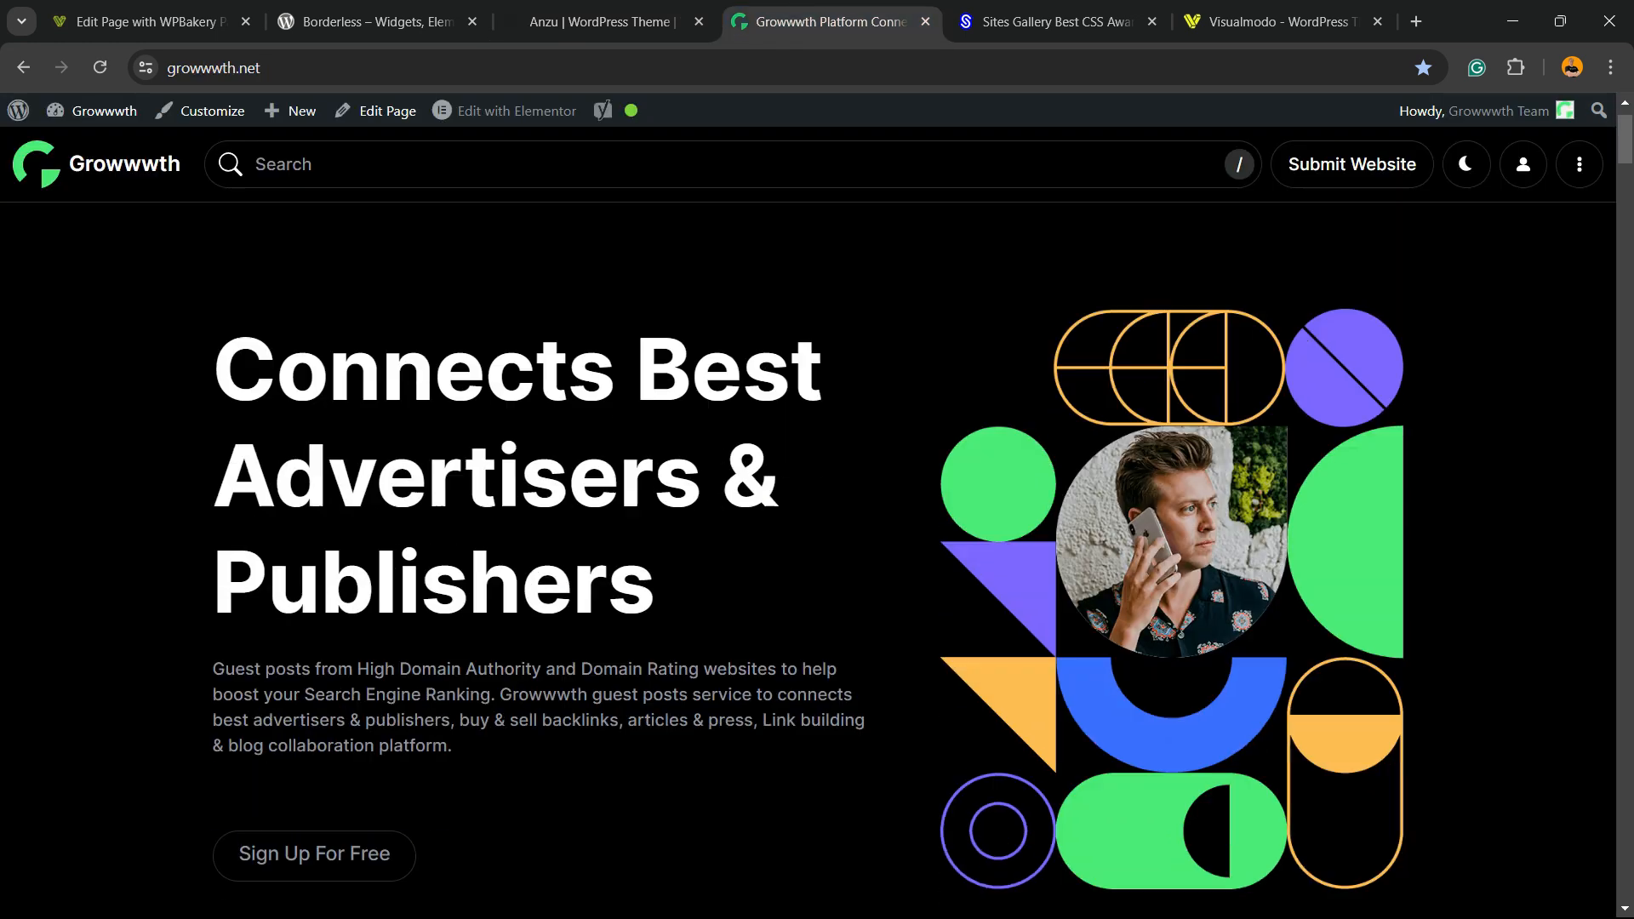
scroll(470, 389, "down", 14)
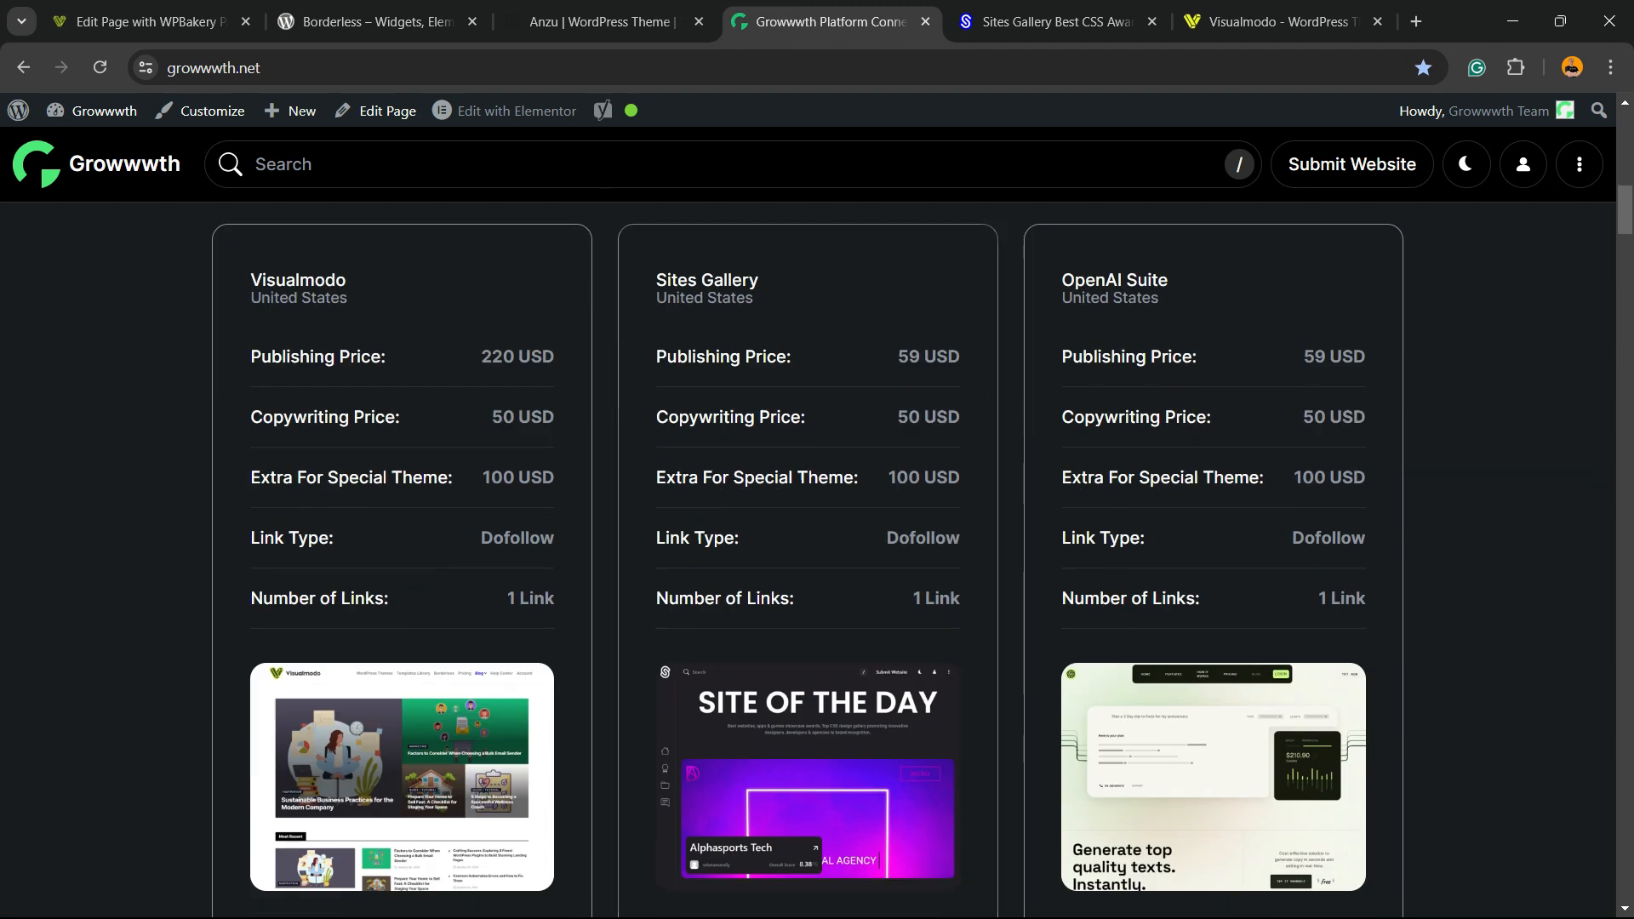
scroll(807, 559, "down", 20)
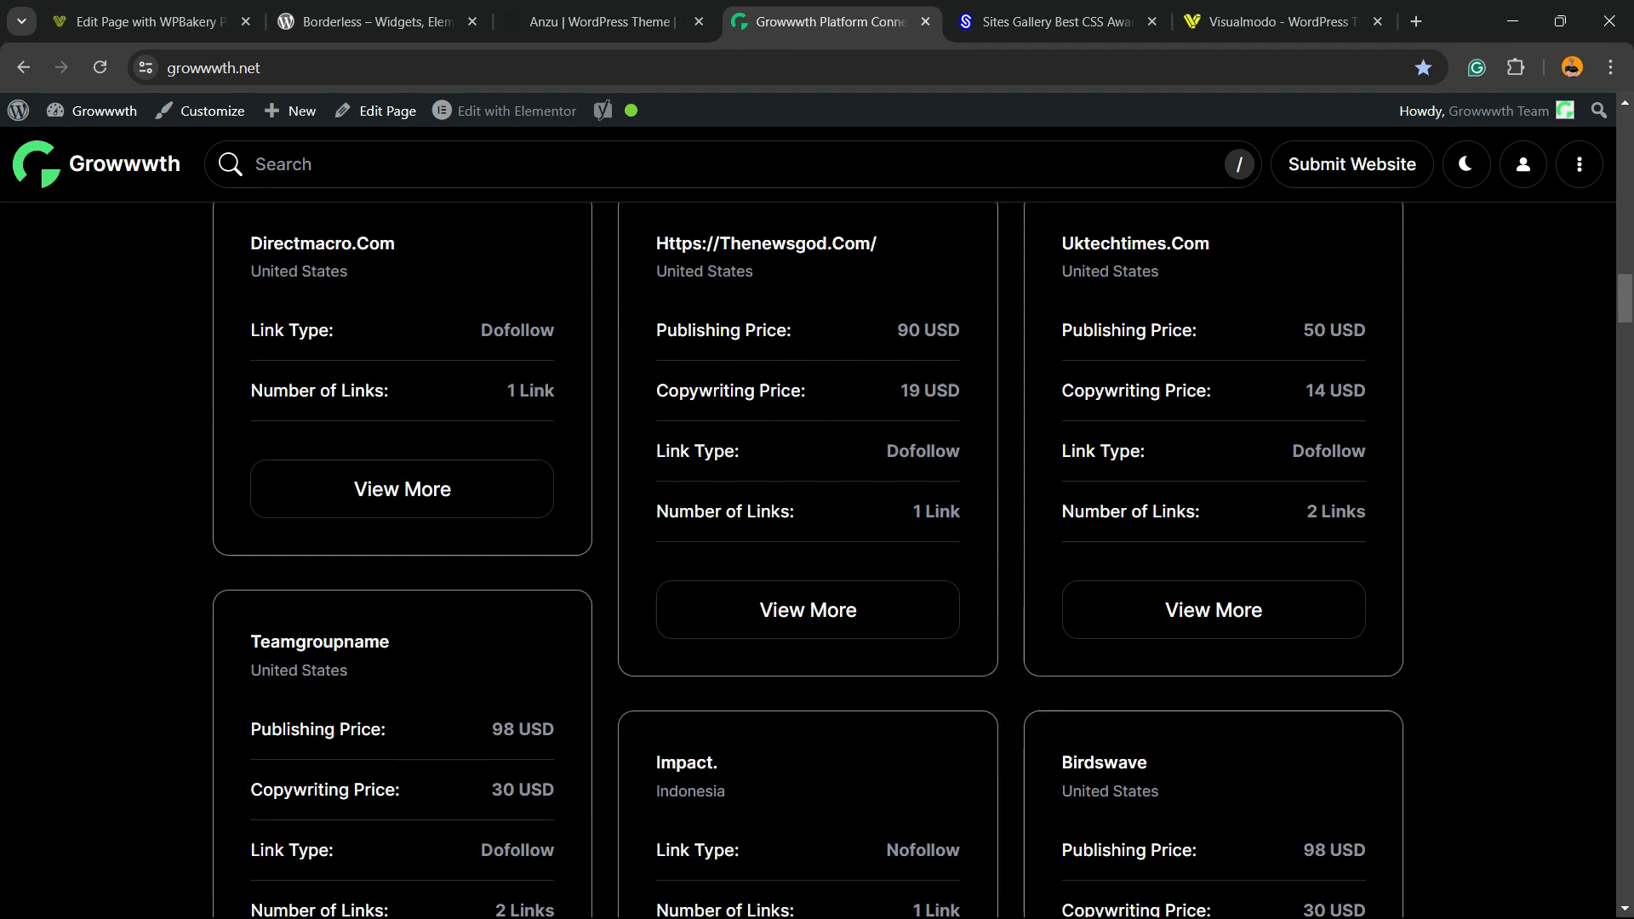
scroll(808, 560, "down", 5)
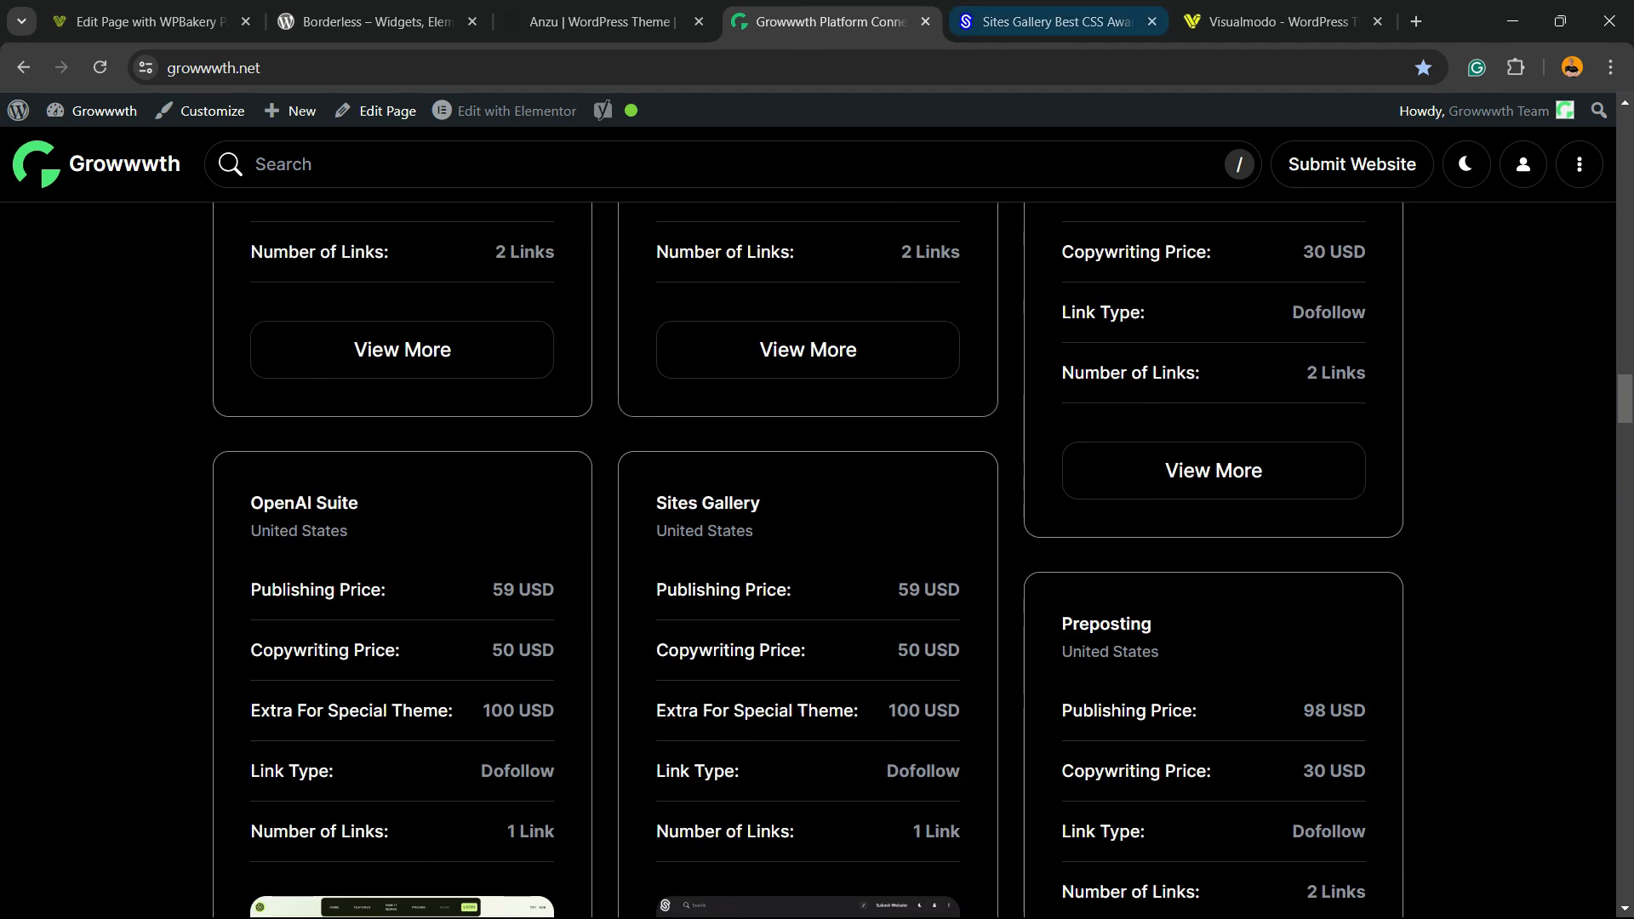
key("ctrl+Tab")
scroll(817, 561, "down", 3)
scroll(357, 510, "down", 16)
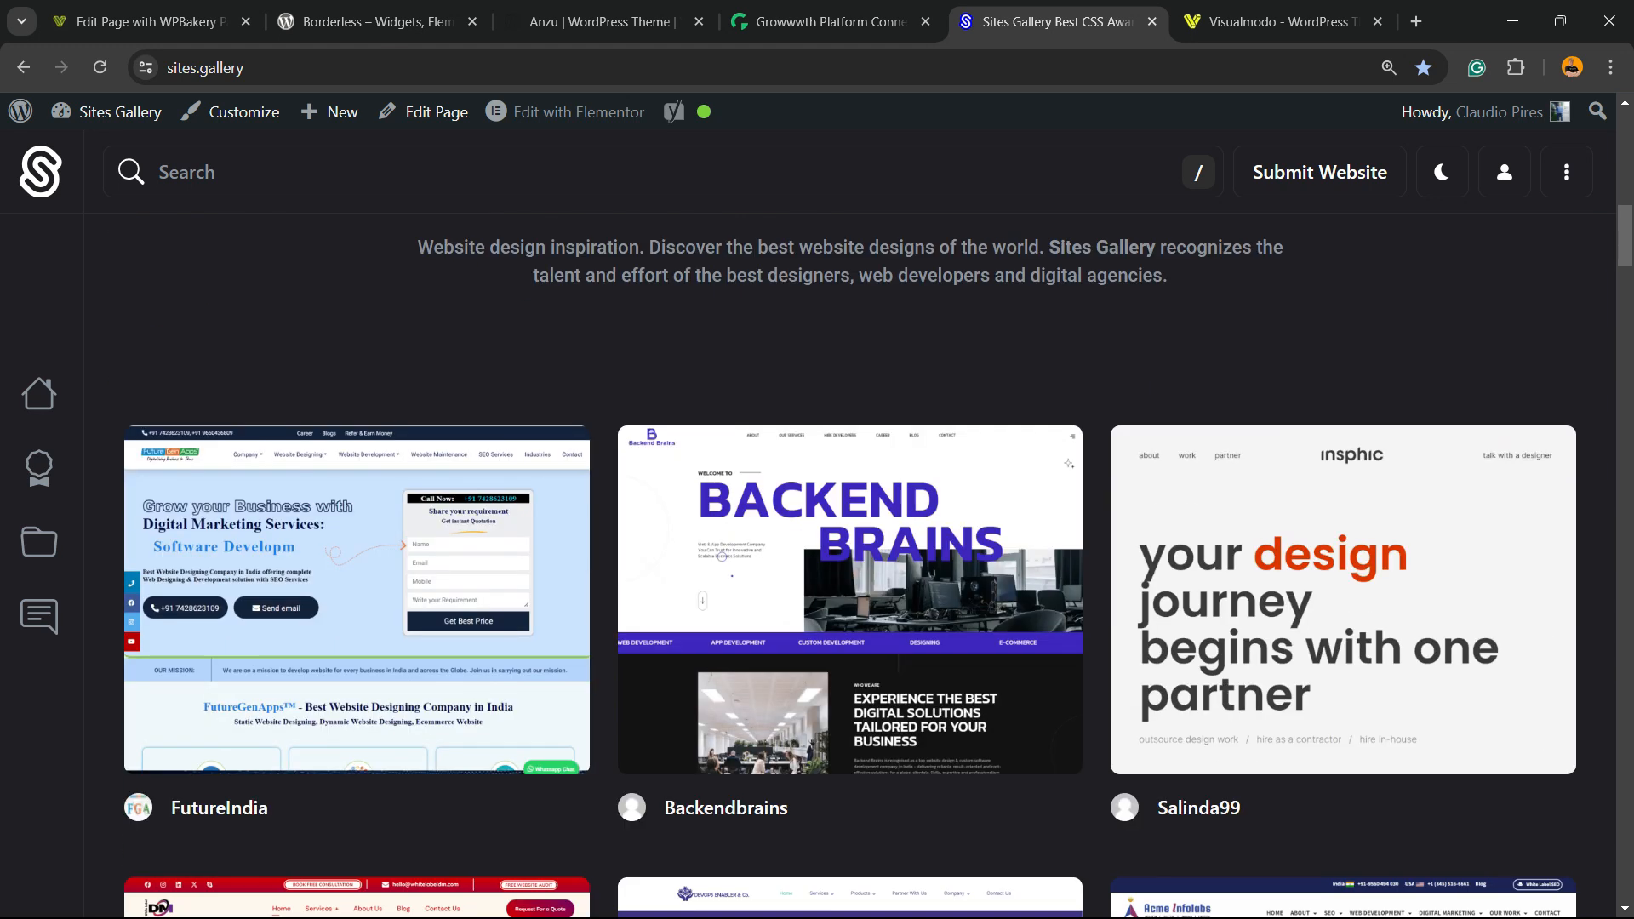
scroll(357, 511, "down", 20)
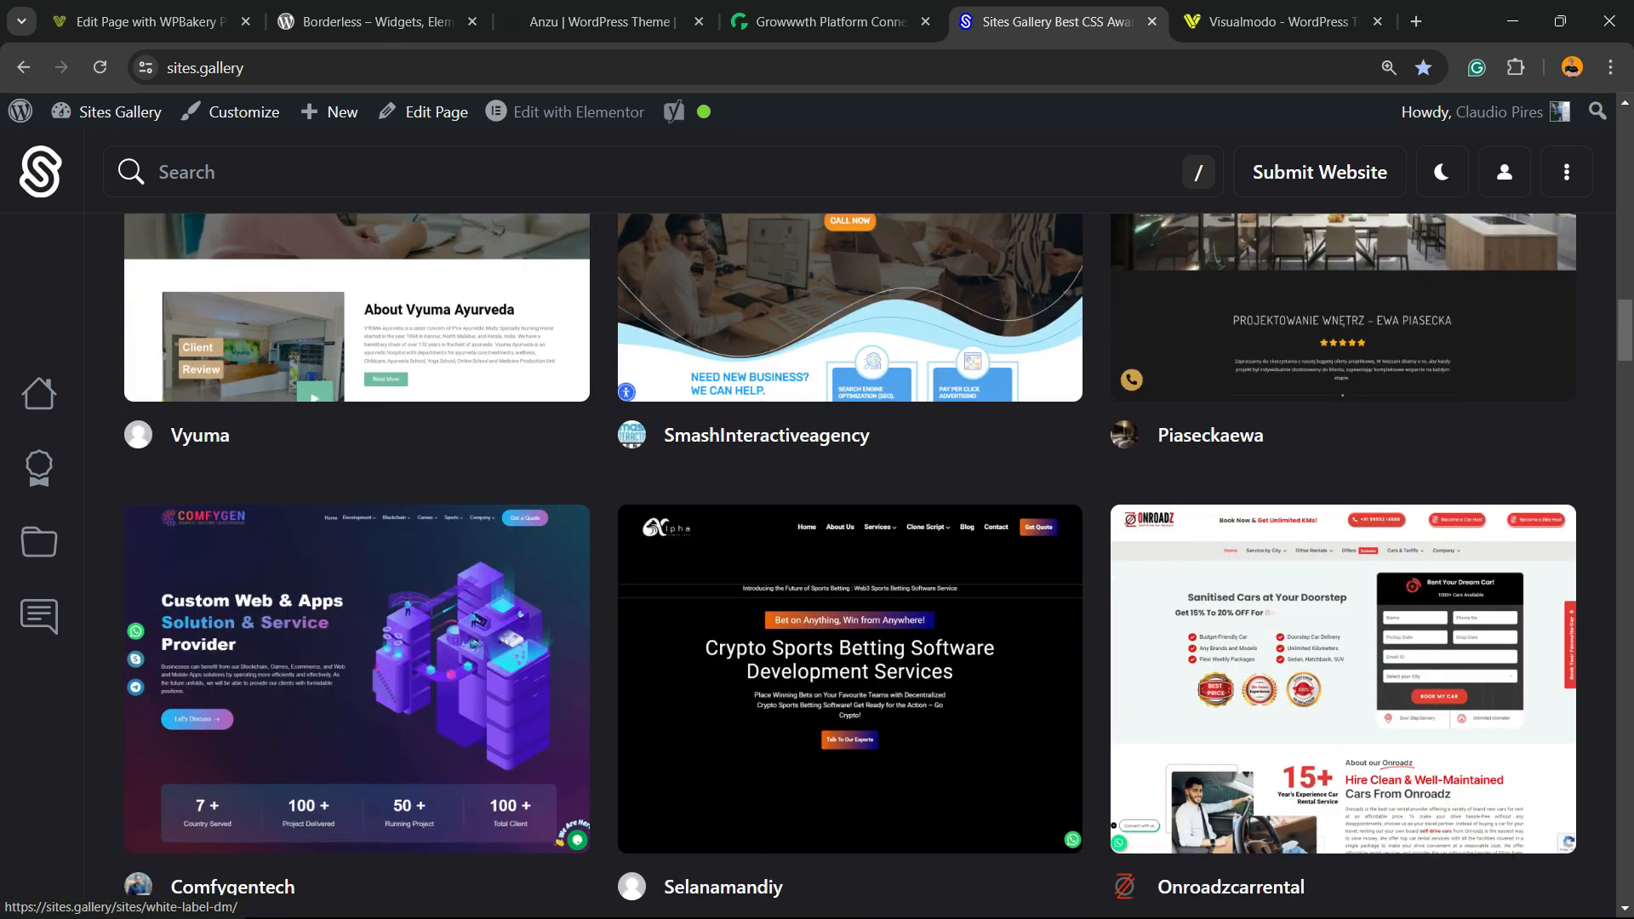
scroll(357, 511, "down", 20)
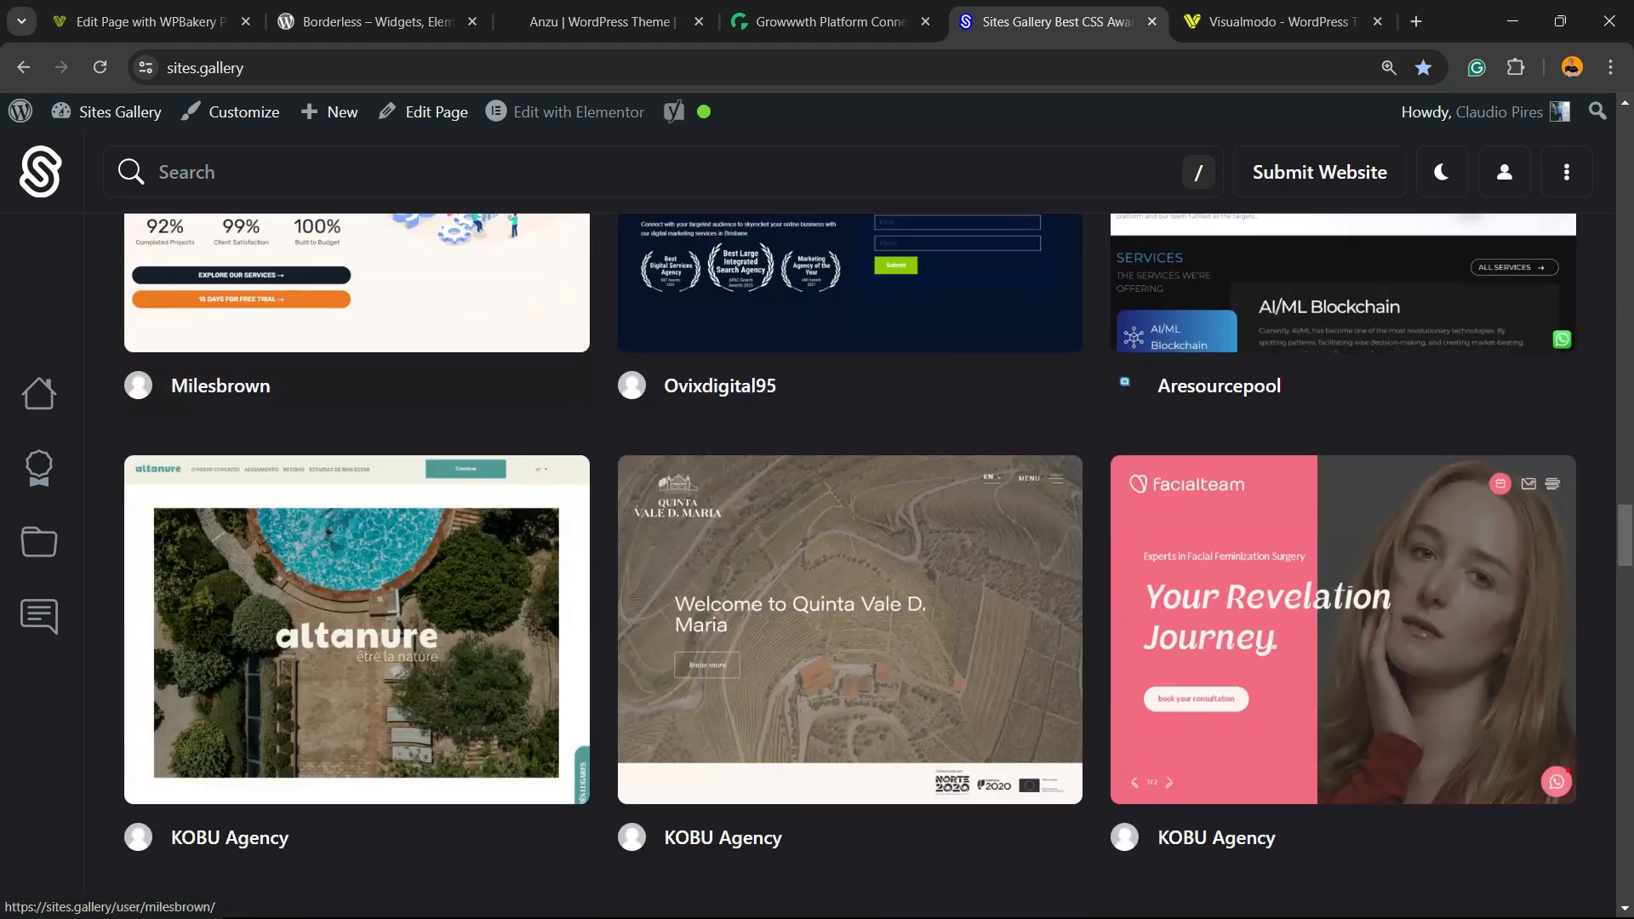
Examine the Visualmodo Borderless plugin page, including its plans, template library and included elements.
left_click(1276, 22)
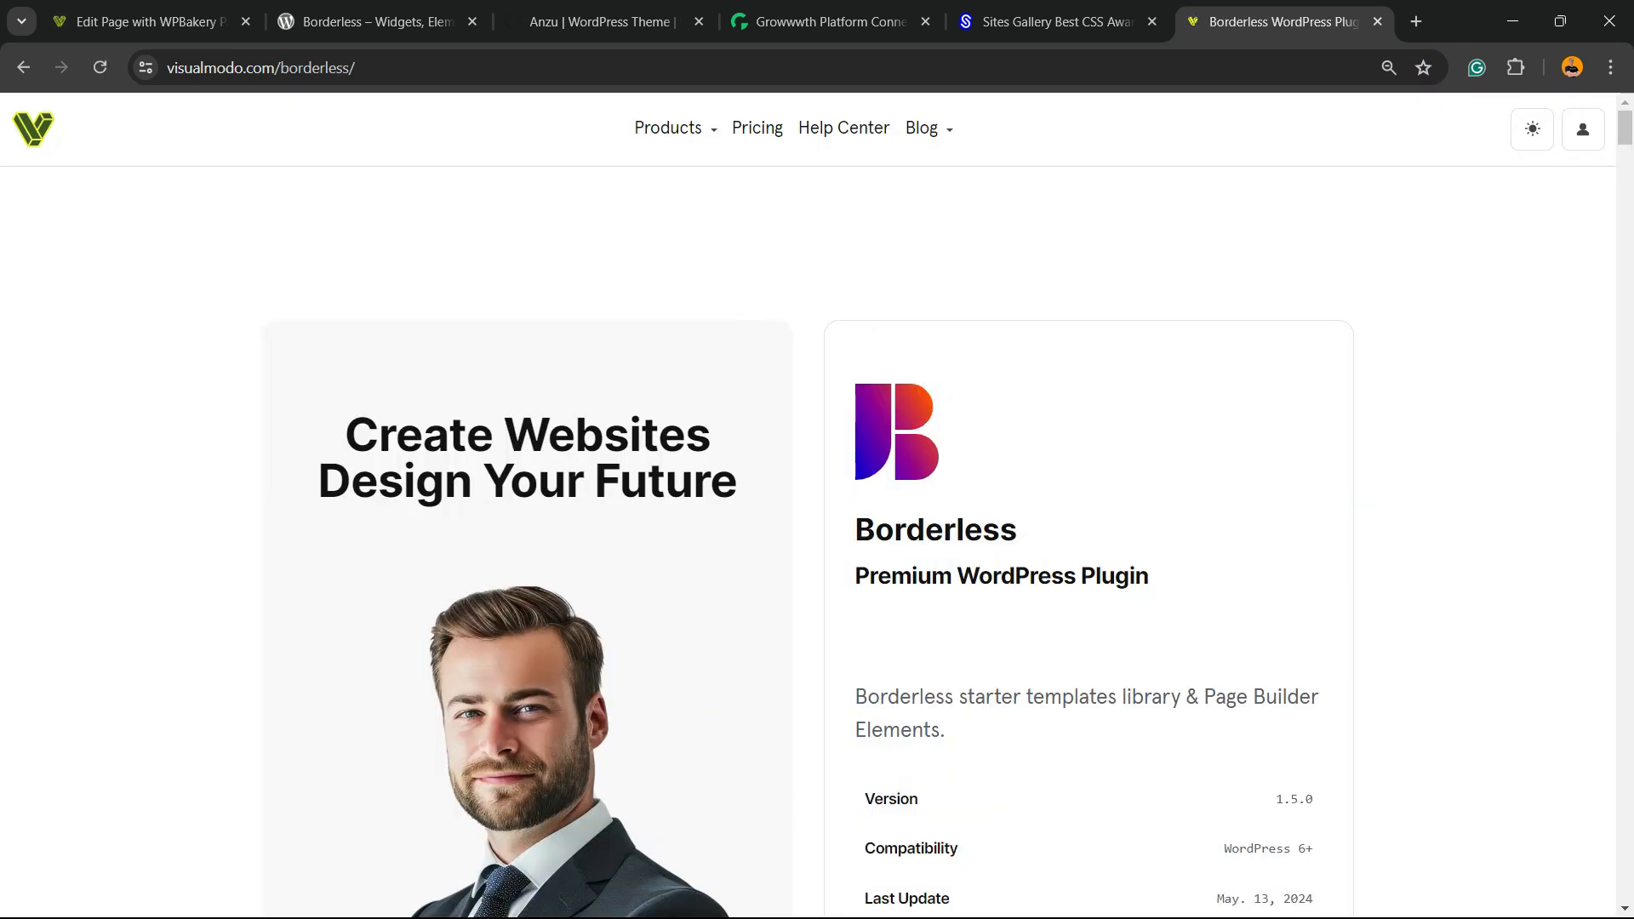
scroll(816, 545, "down", 5)
scroll(816, 544, "down", 15)
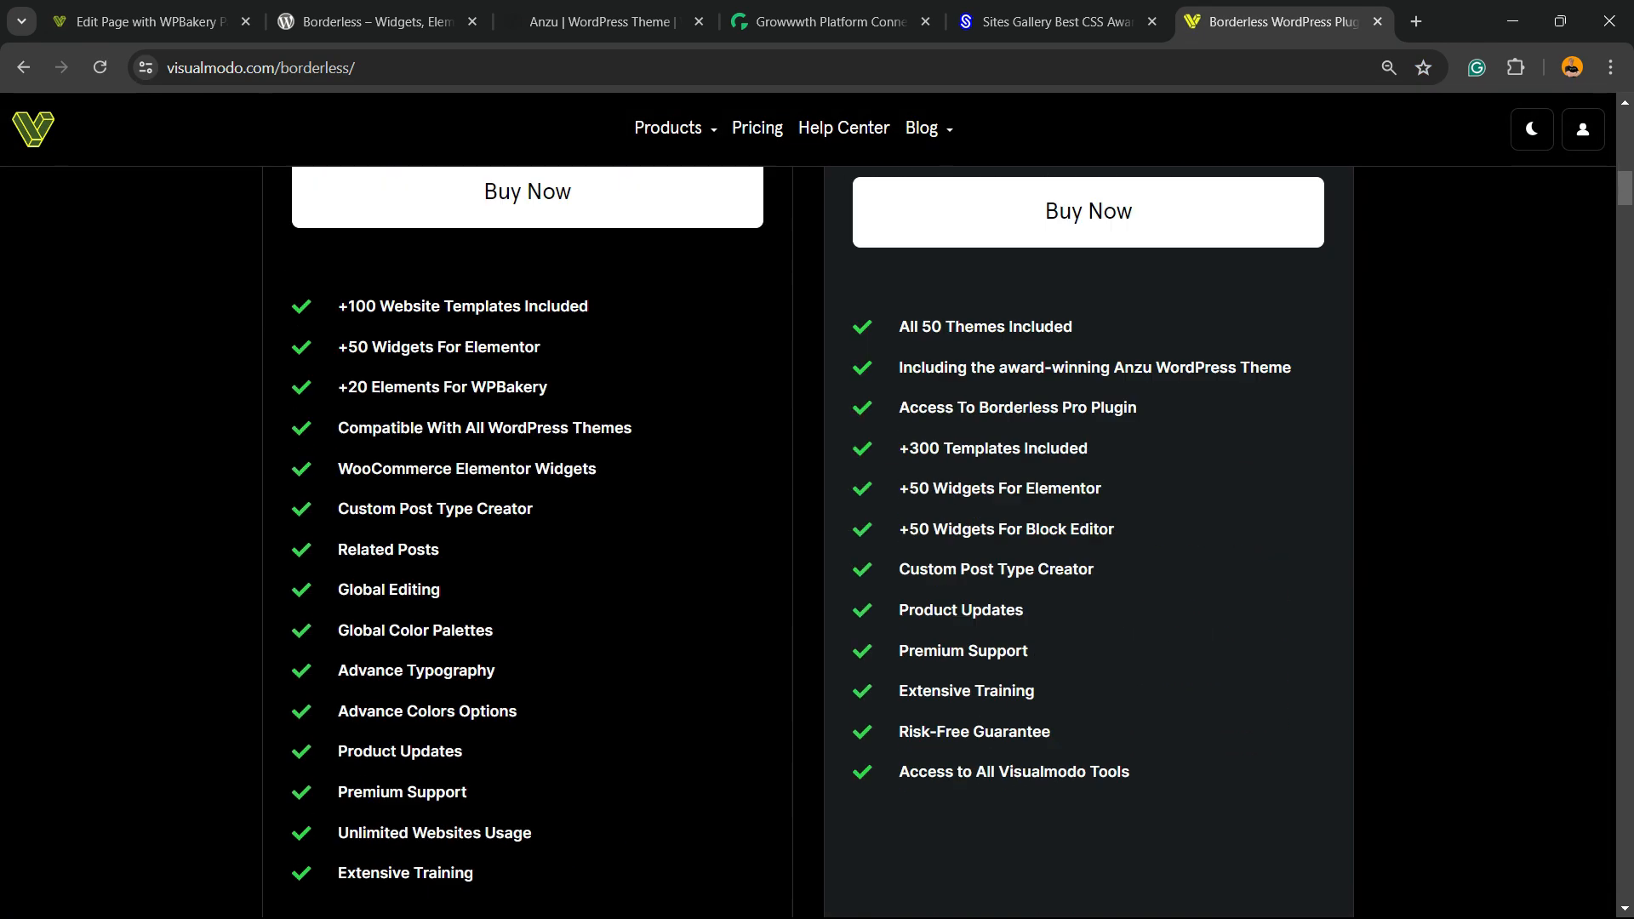
scroll(817, 545, "down", 12)
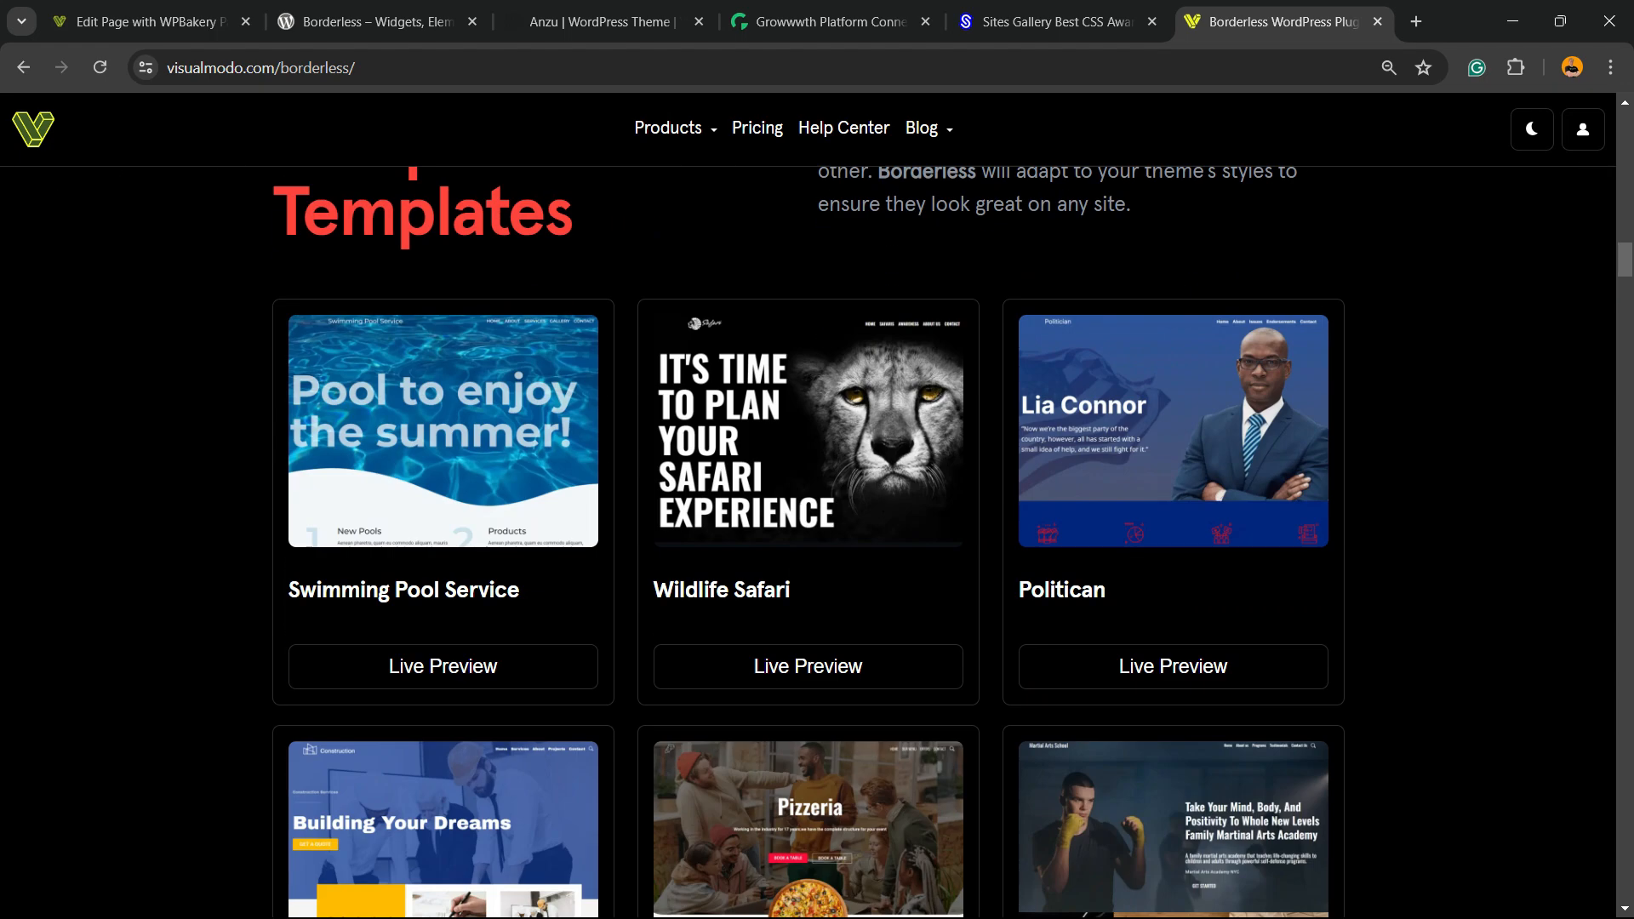
scroll(817, 544, "down", 10)
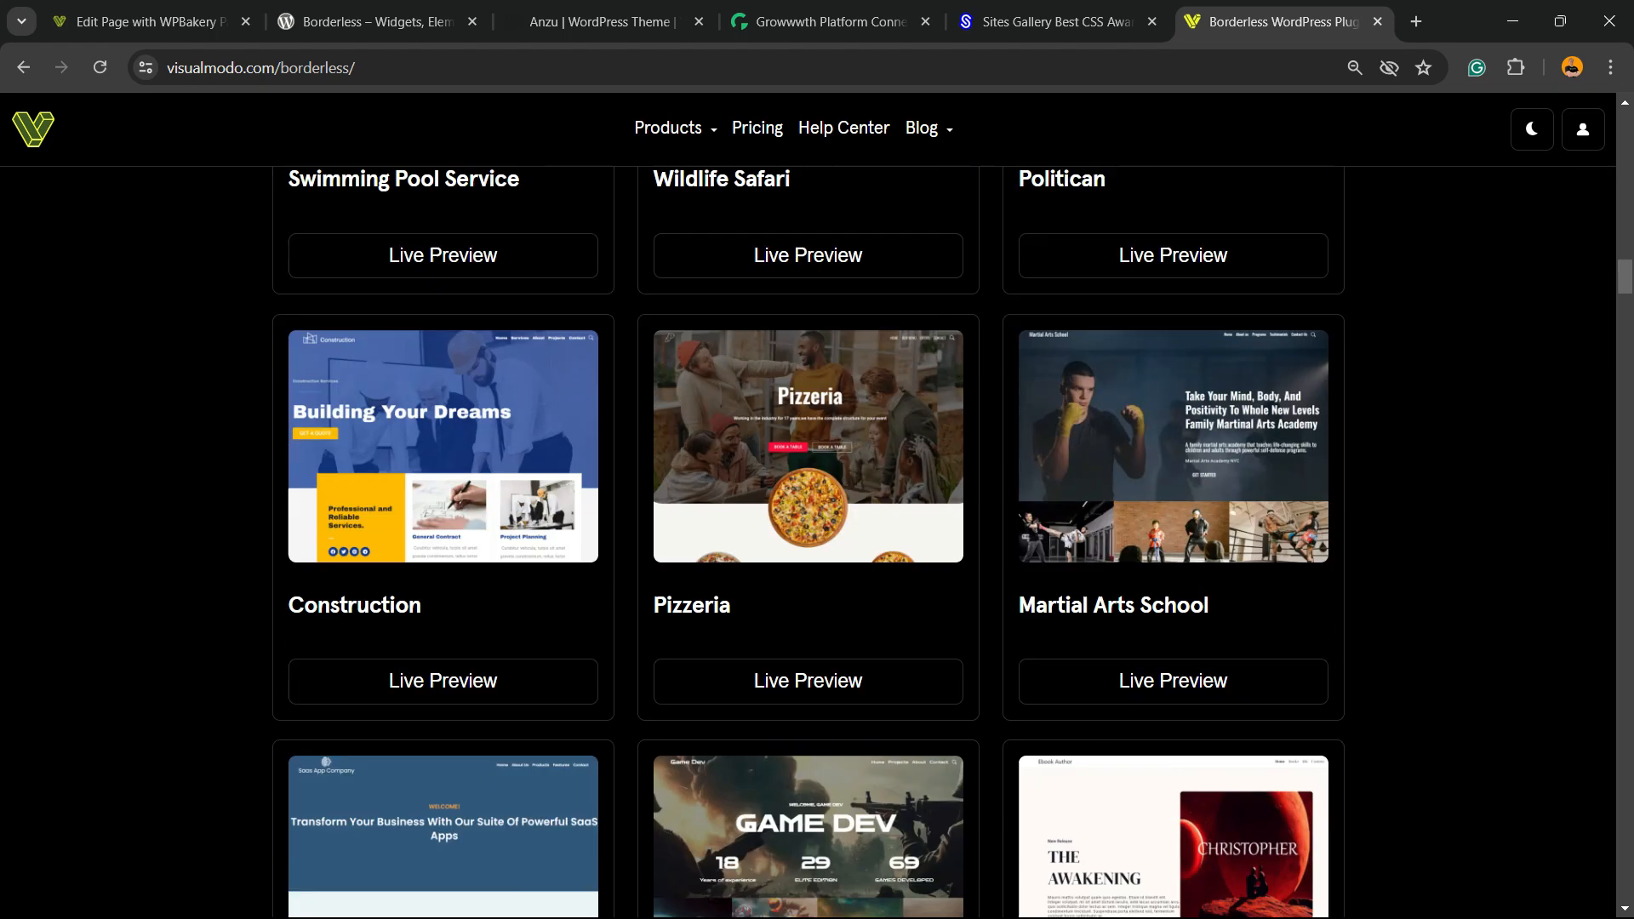
scroll(816, 545, "down", 15)
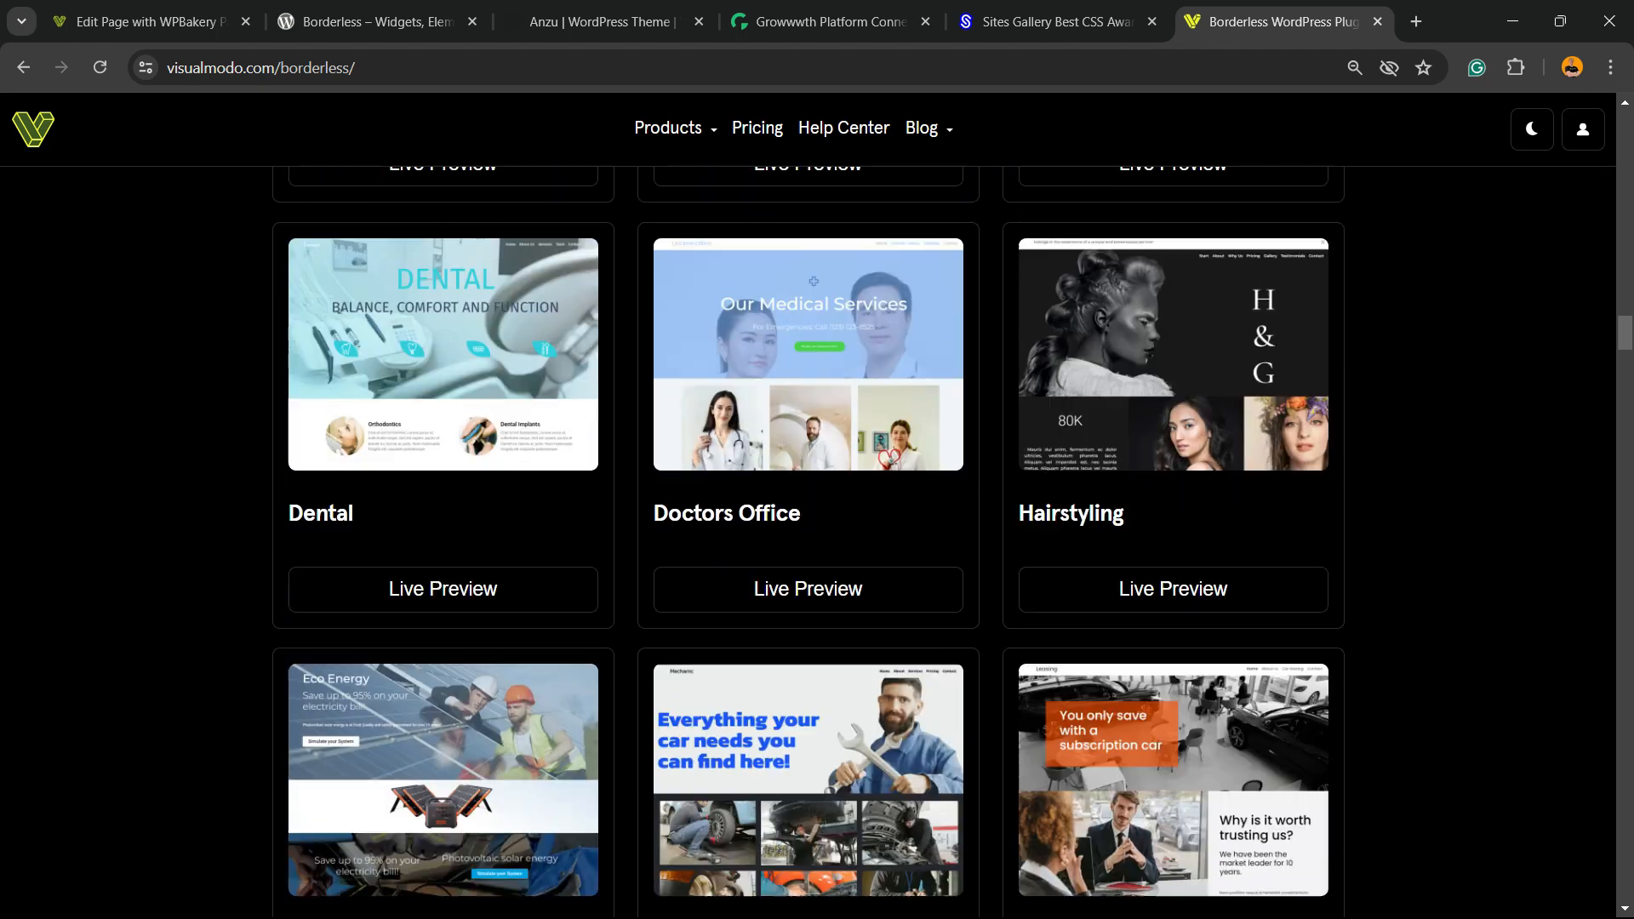
scroll(817, 545, "down", 15)
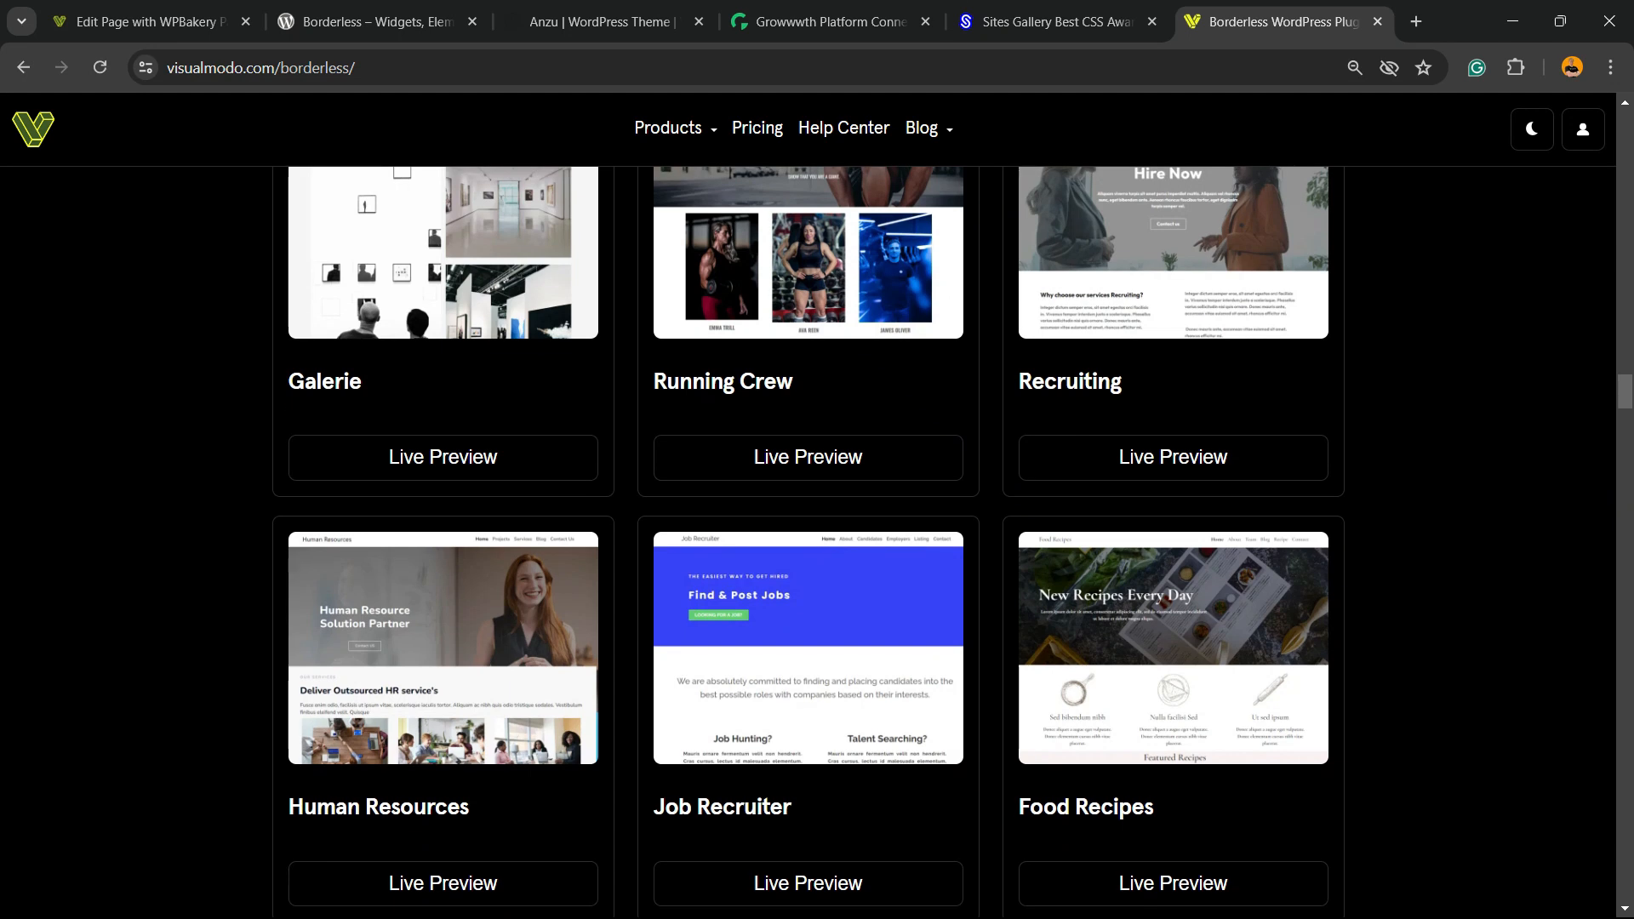
scroll(817, 544, "down", 11)
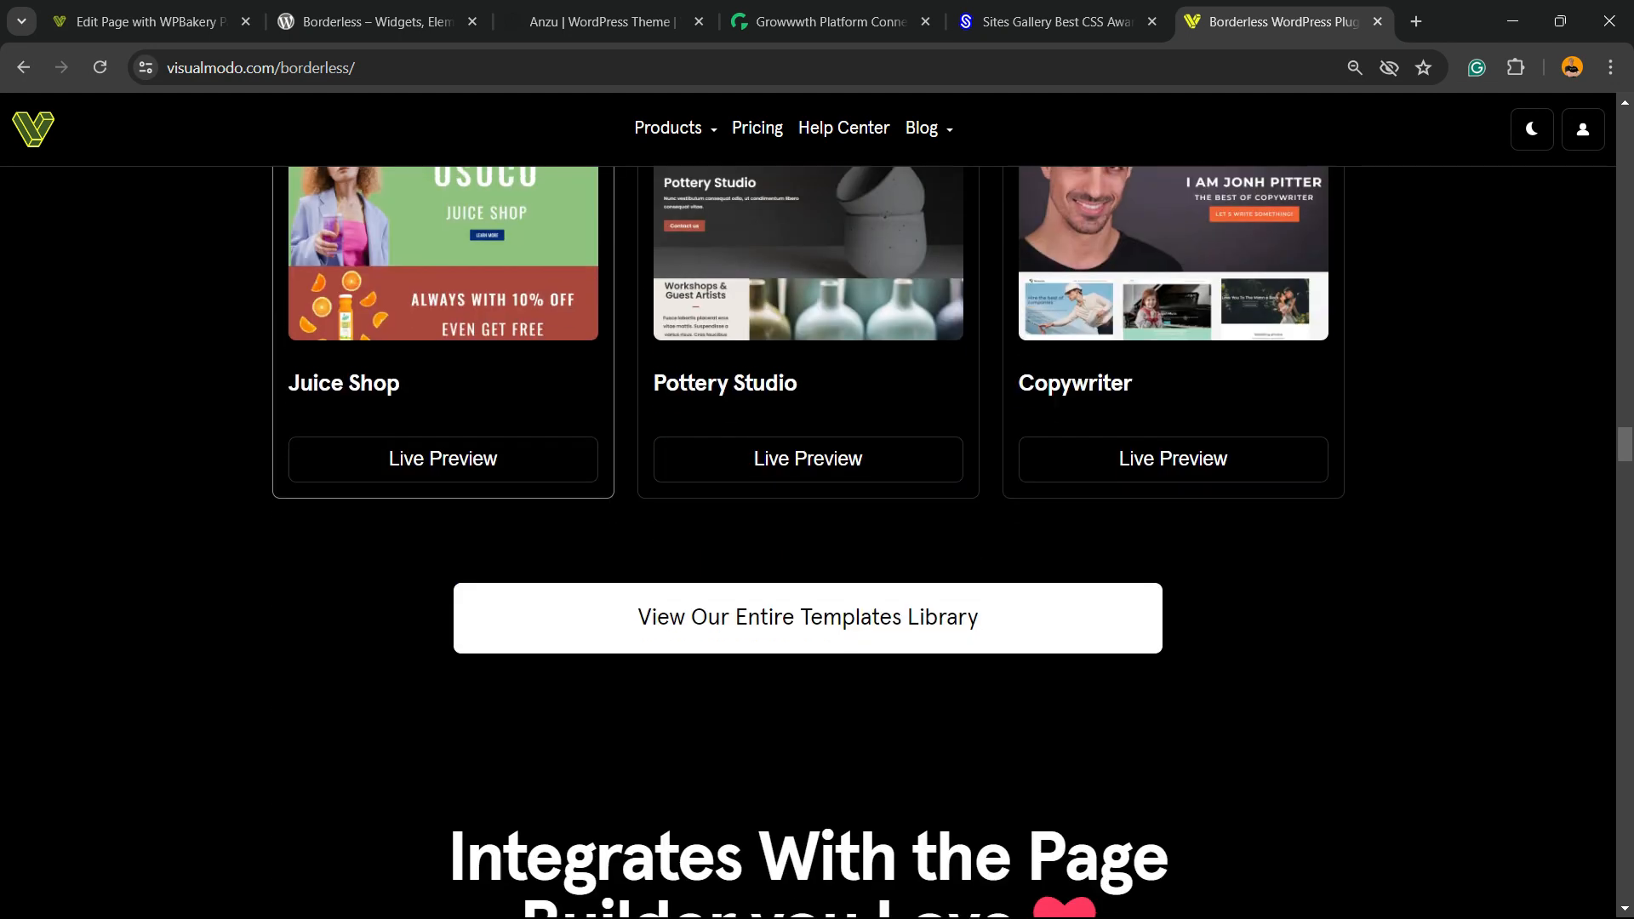
scroll(817, 545, "down", 11)
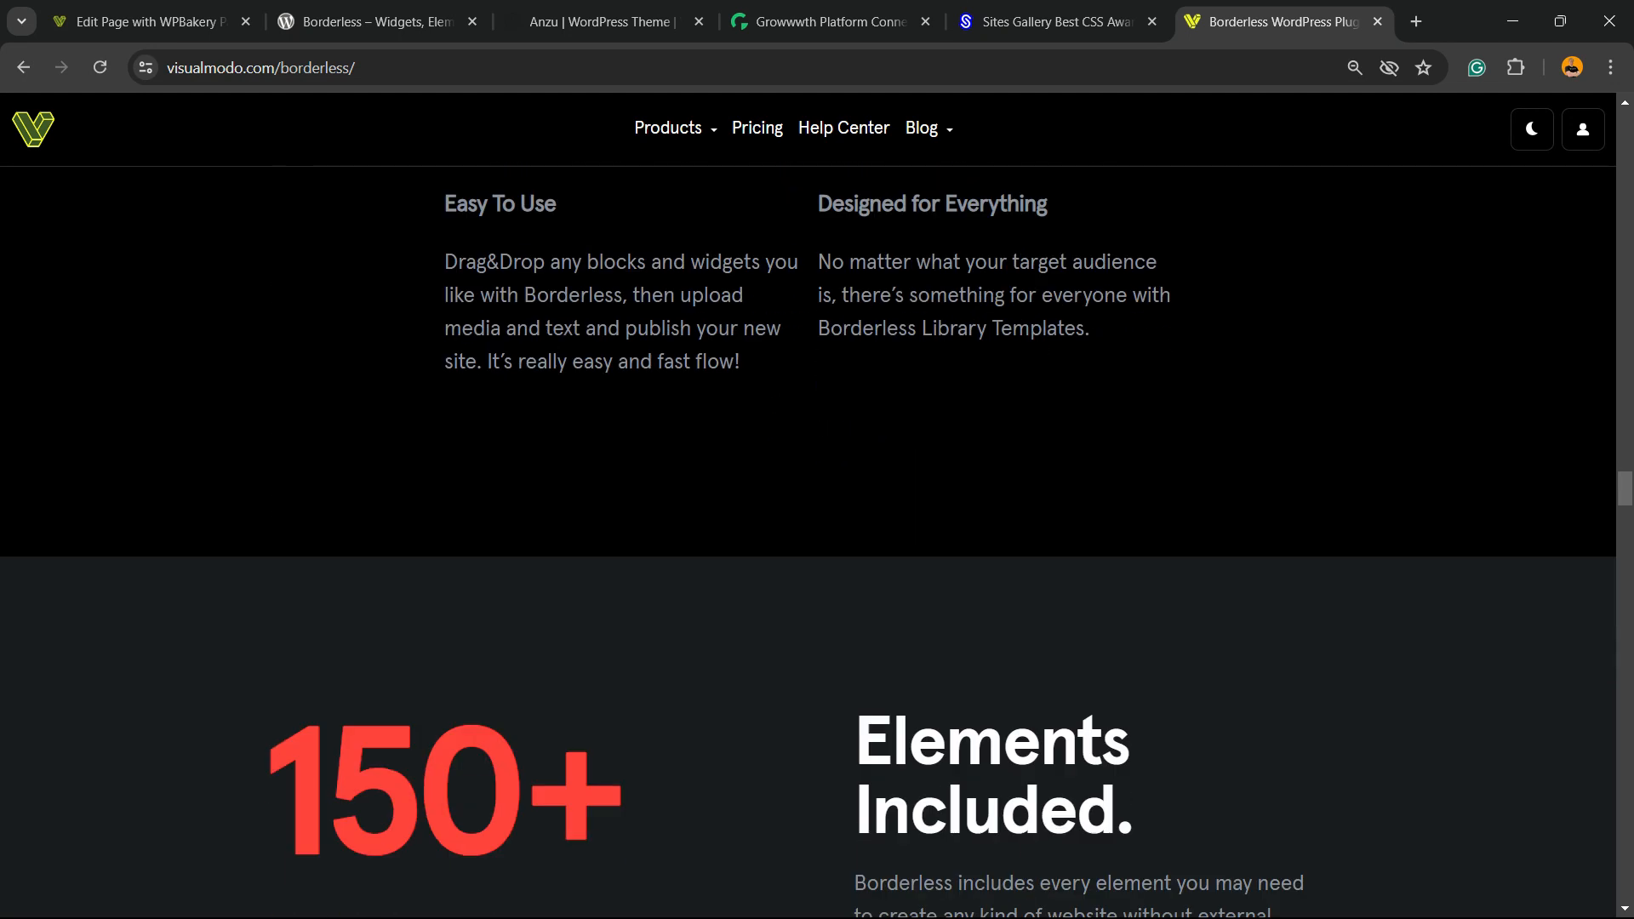
scroll(817, 545, "down", 3)
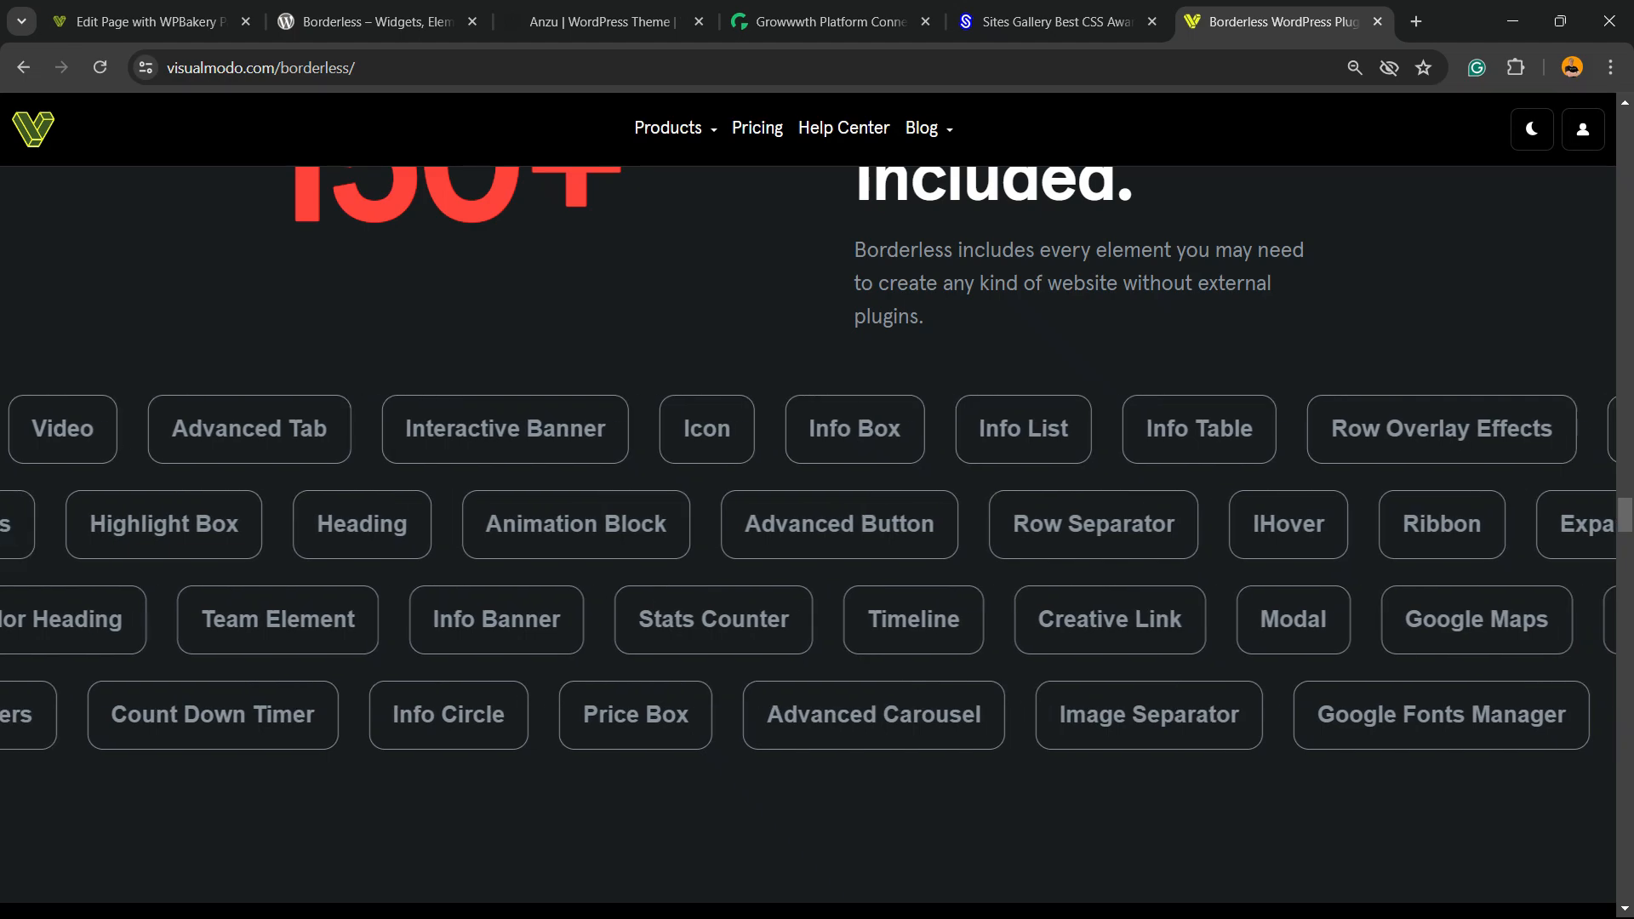